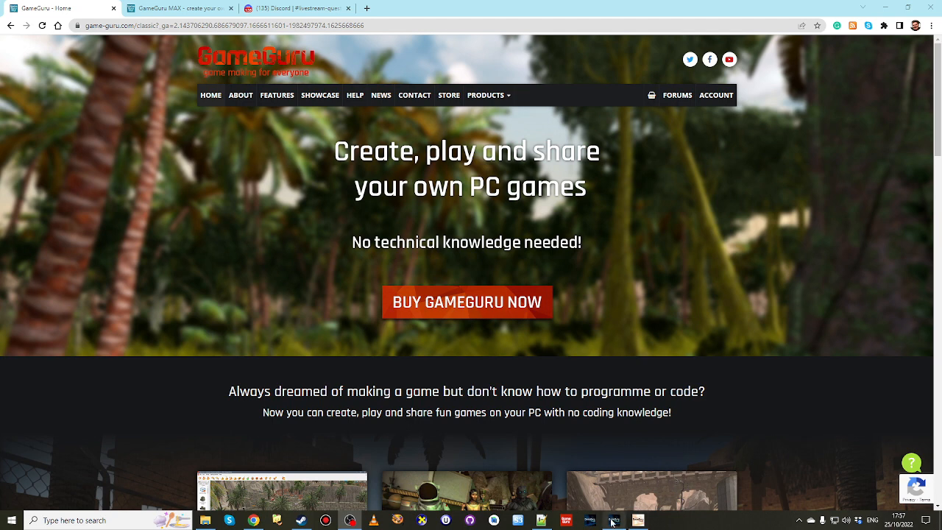
- Switch to the GameGuru Building Editor and examine the existing building and the available file commands
left_click(638, 525)
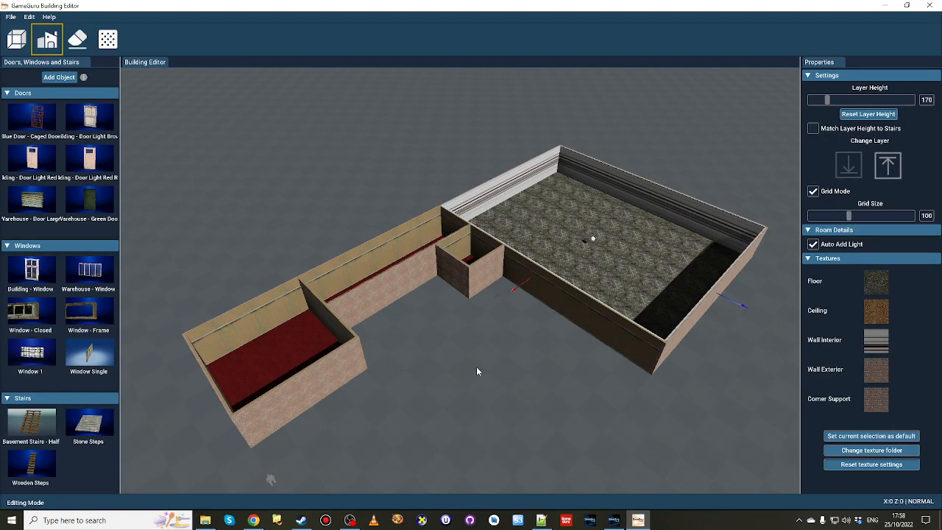
right_click_drag(473, 367, 473, 390)
right_click_drag(278, 445, 267, 420)
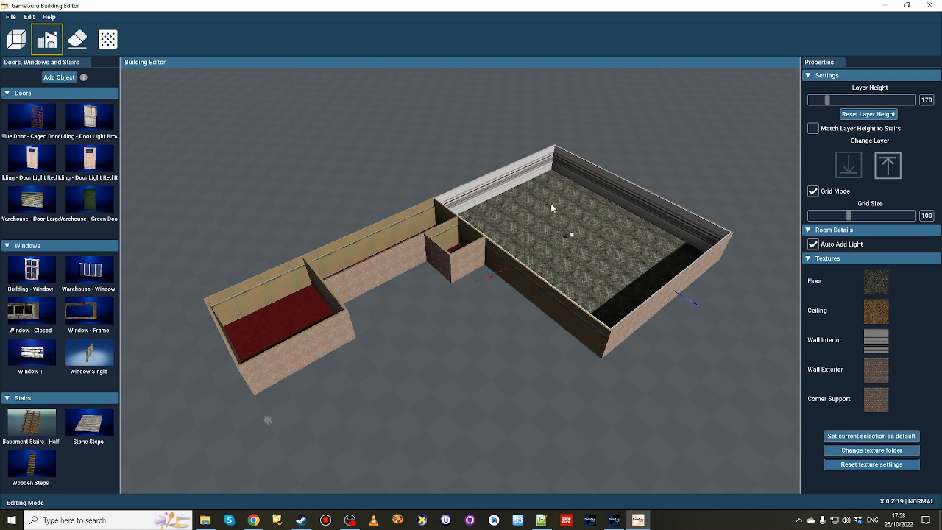
left_click_drag(572, 235, 489, 178)
right_click_drag(577, 330, 524, 298)
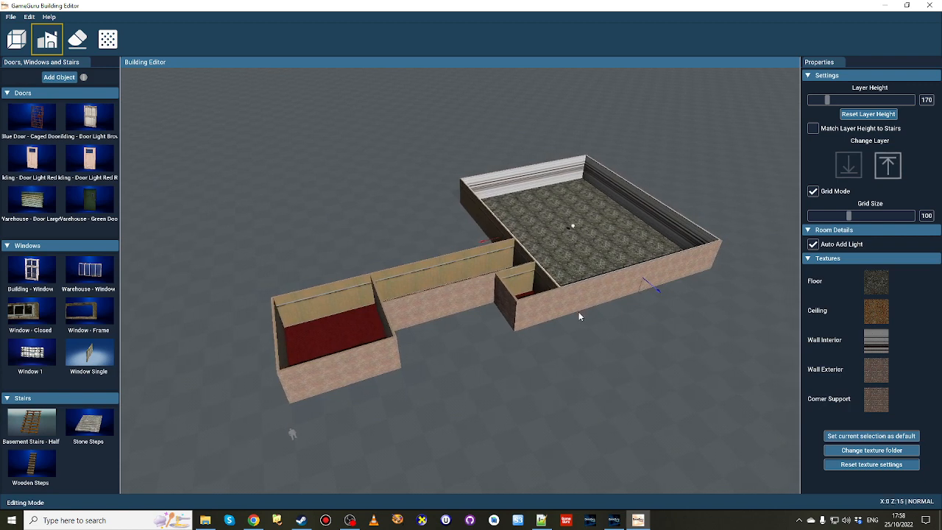
left_click(9, 17)
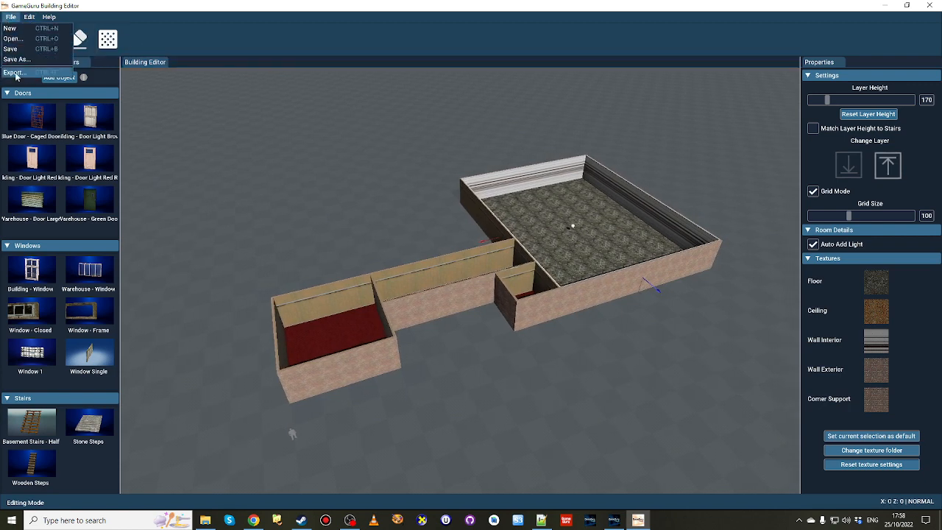
left_click(562, 369)
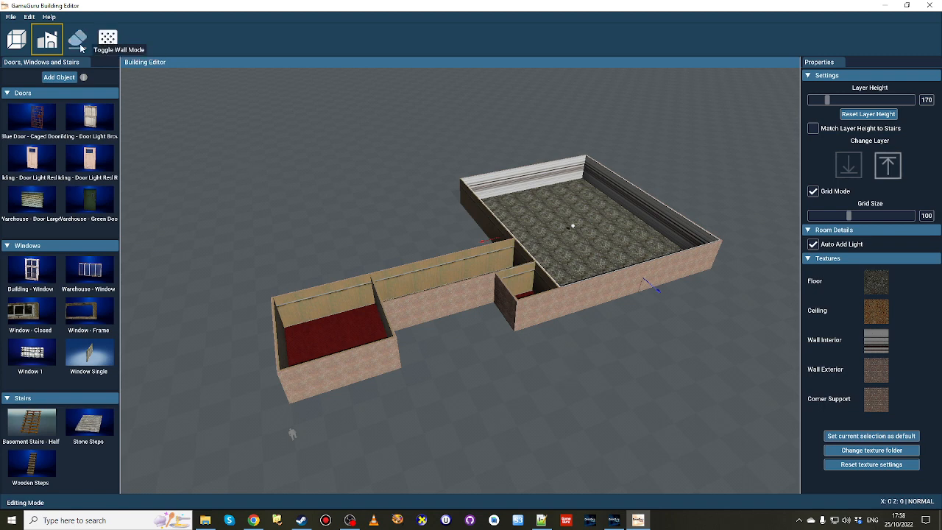
- Examine the red-floored room and the wall separating it from the adjoining corridor
mouse_move(375, 193)
right_mouse_down()
mouse_move(449, 215)
mouse_move(416, 211)
mouse_move(403, 184)
mouse_move(375, 193)
right_mouse_up()
key("w")
key("s")
right_click_drag(569, 345, 574, 346)
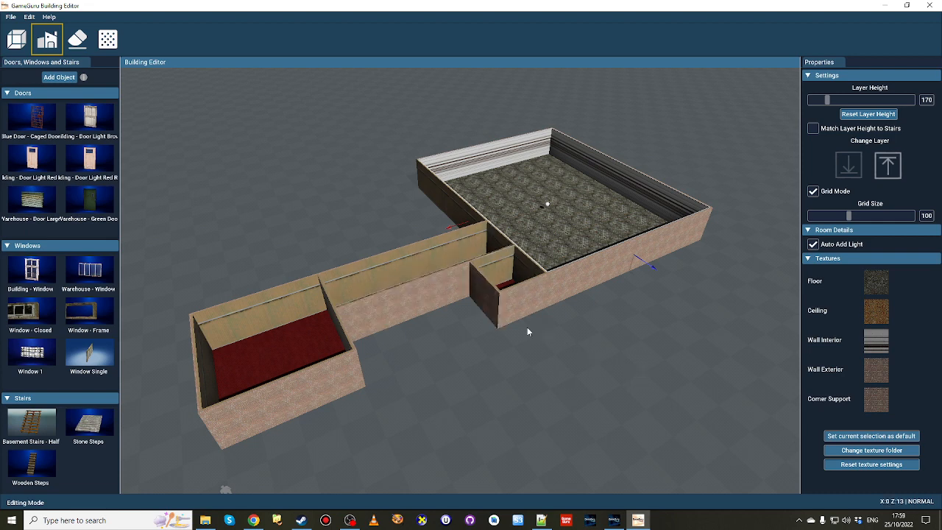
key("a")
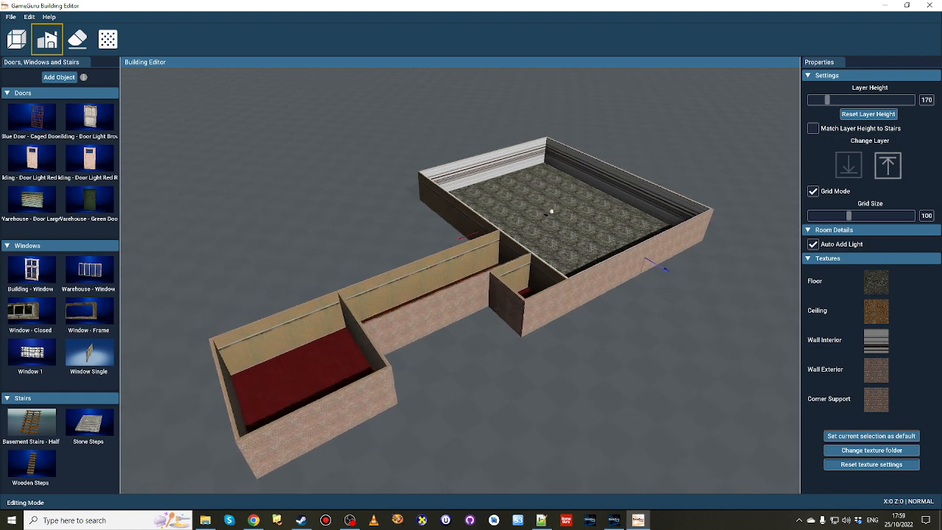
key("s")
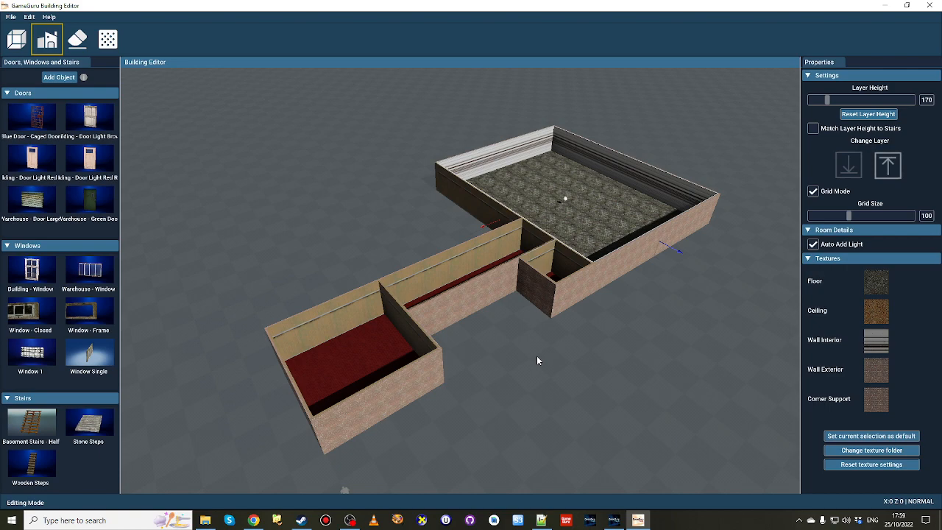
mouse_move(537, 360)
right_mouse_down()
mouse_move(483, 384)
mouse_move(537, 355)
right_mouse_up()
key("w")
key("s")
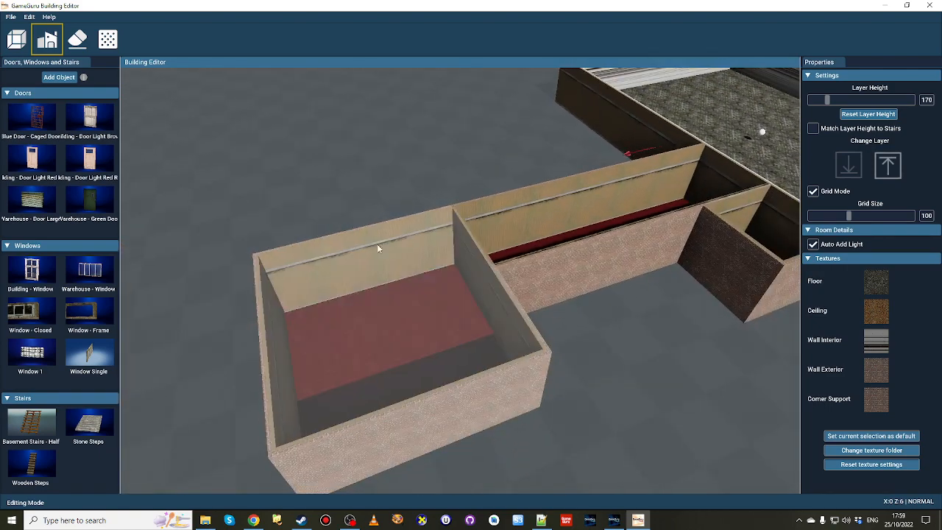
right_click_drag(664, 339, 441, 410)
key("s")
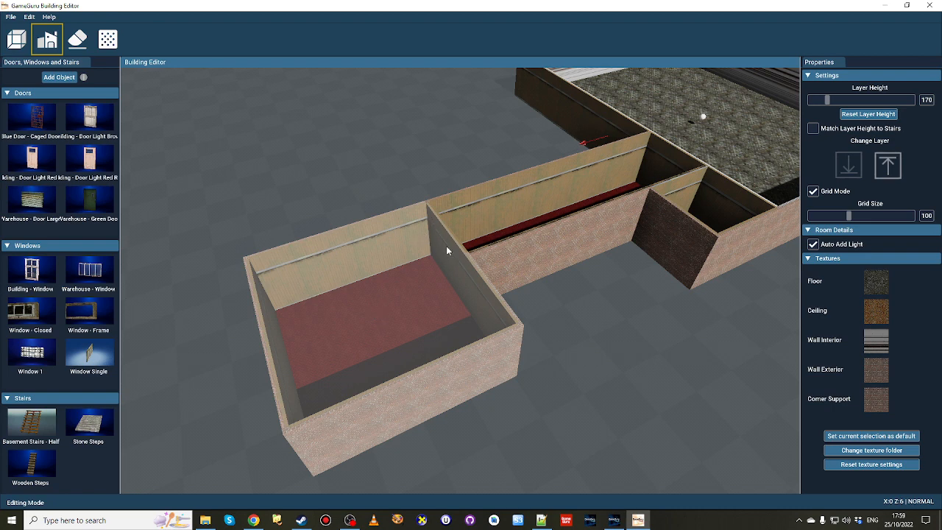
right_click_drag(394, 326, 523, 329)
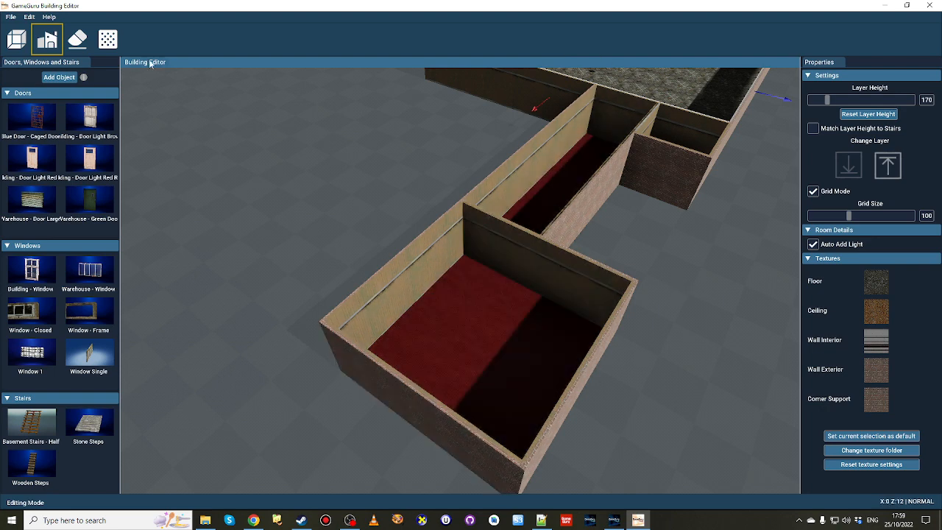
- Use wall mode to toggle the wall section between the red-floored room and the corridor, leaving it removed
left_click(76, 40)
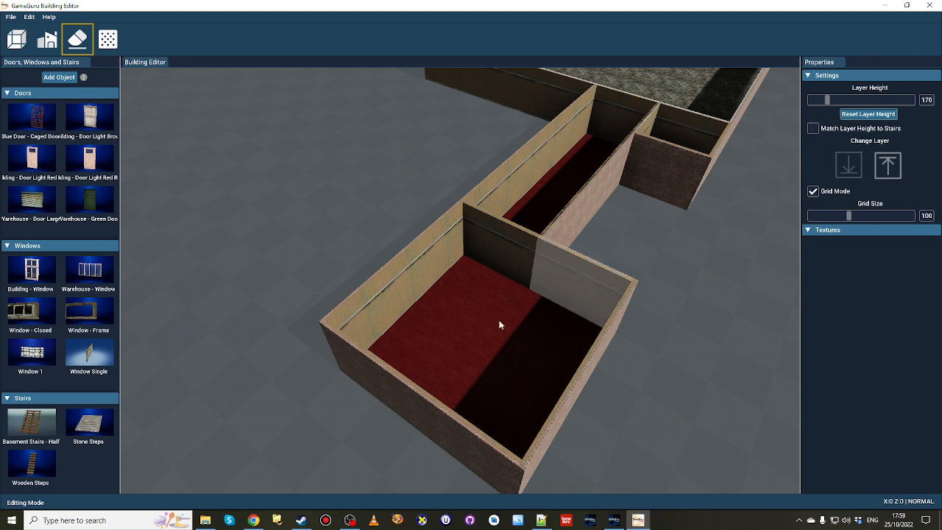
left_click(497, 251)
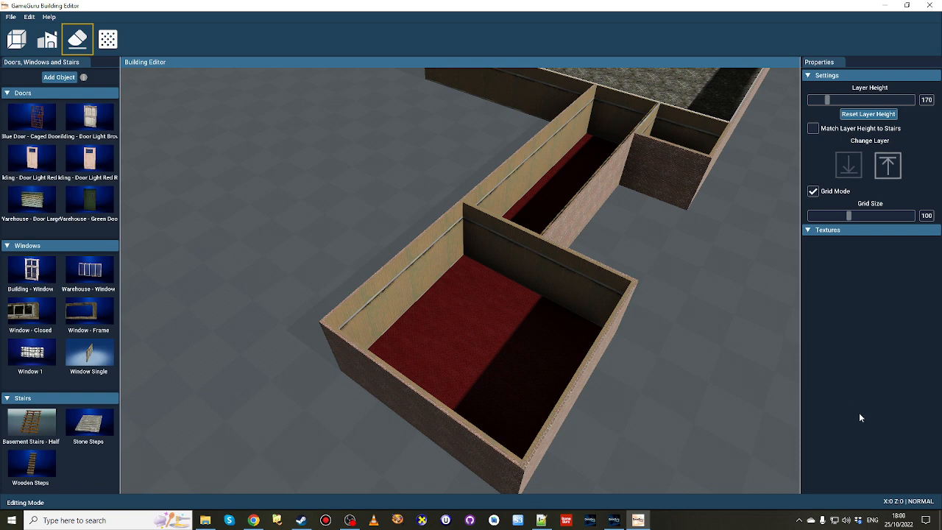
left_click(511, 252)
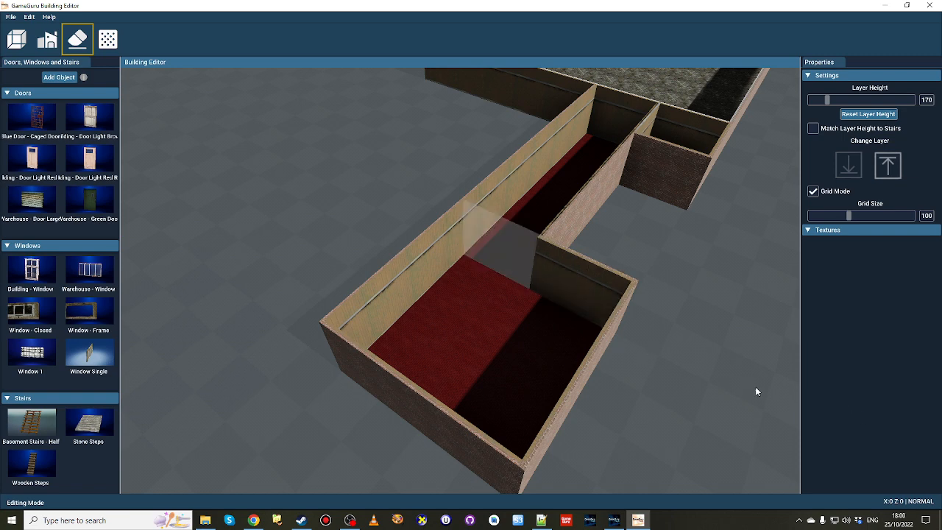
left_click(506, 256)
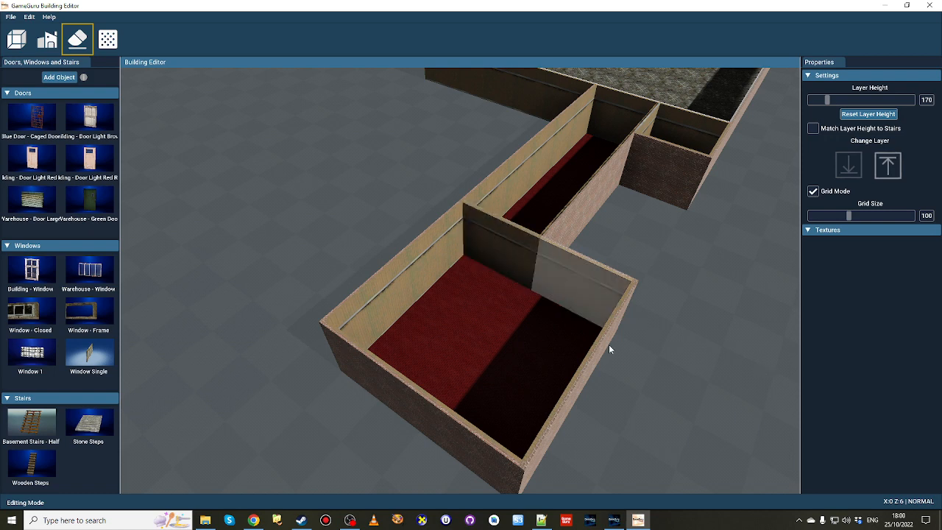
left_click(501, 253)
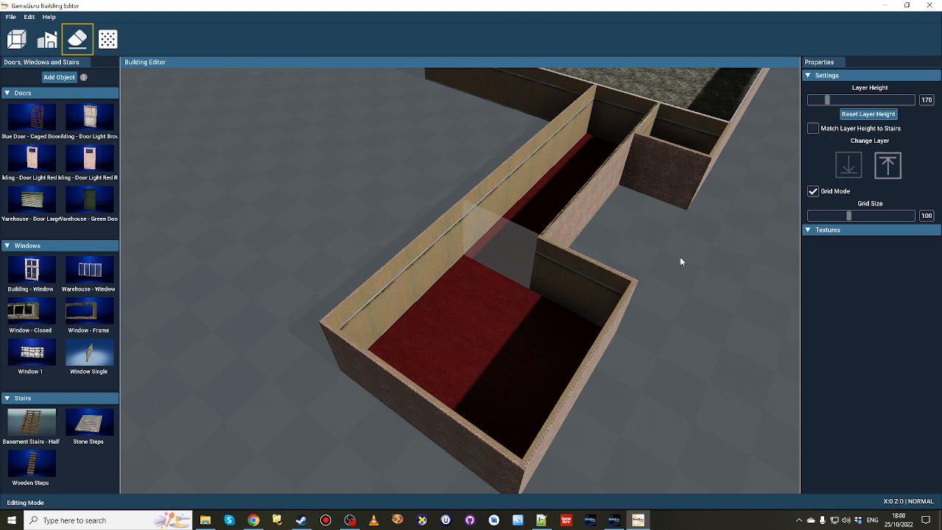
left_click(493, 245)
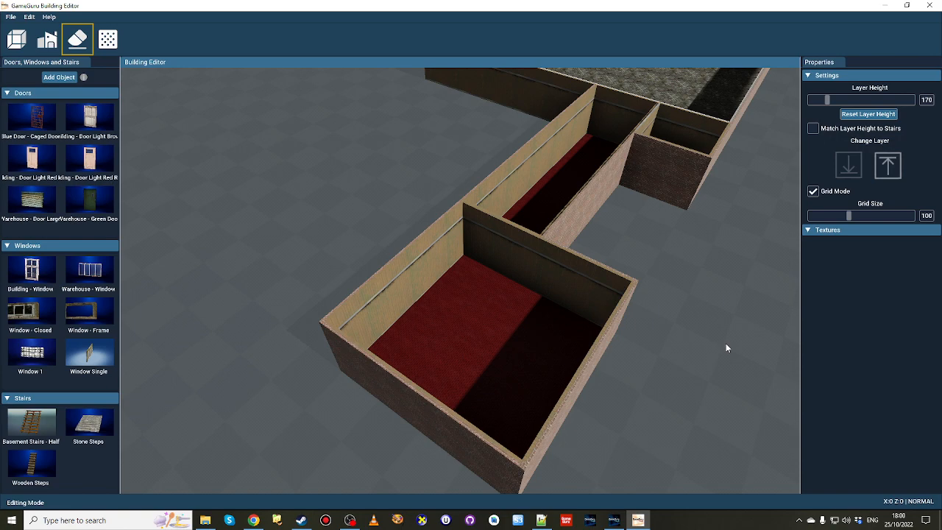
left_click(489, 253)
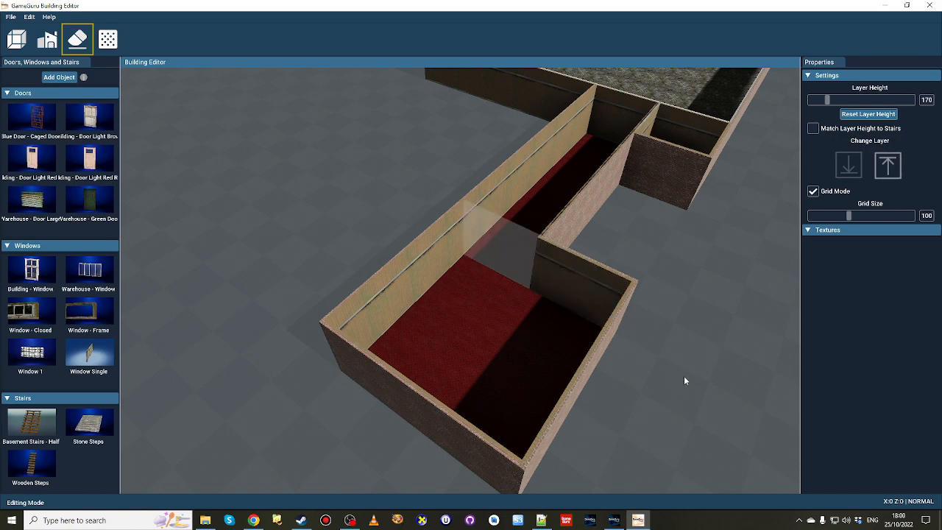
- Inspect the opening between the red-floored room and the corridor from several angles
right_click_drag(680, 380, 618, 332)
key("w")
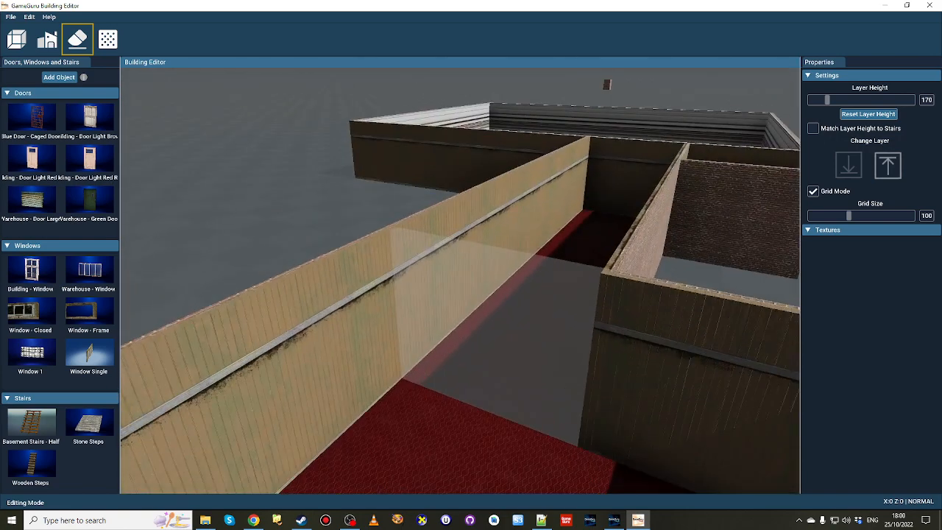
key("s")
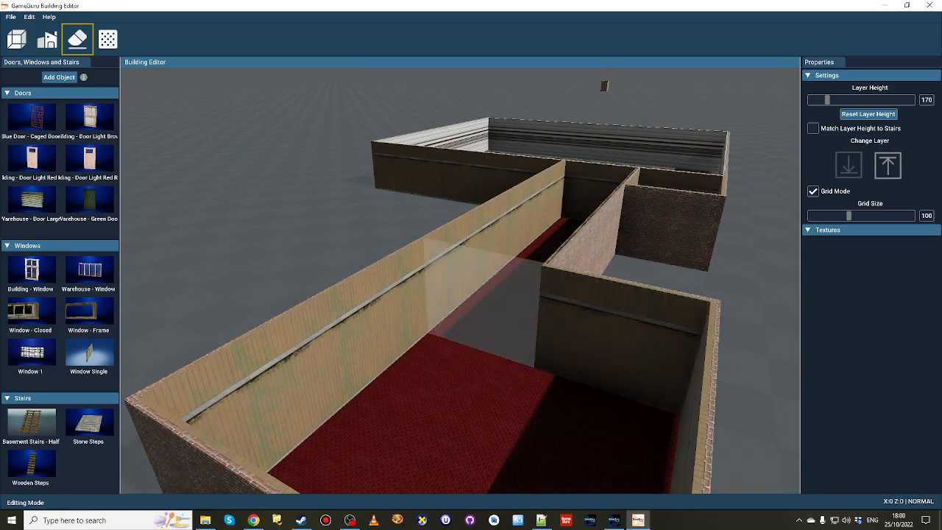
key("d")
right_click_drag(508, 264, 478, 277)
key("s")
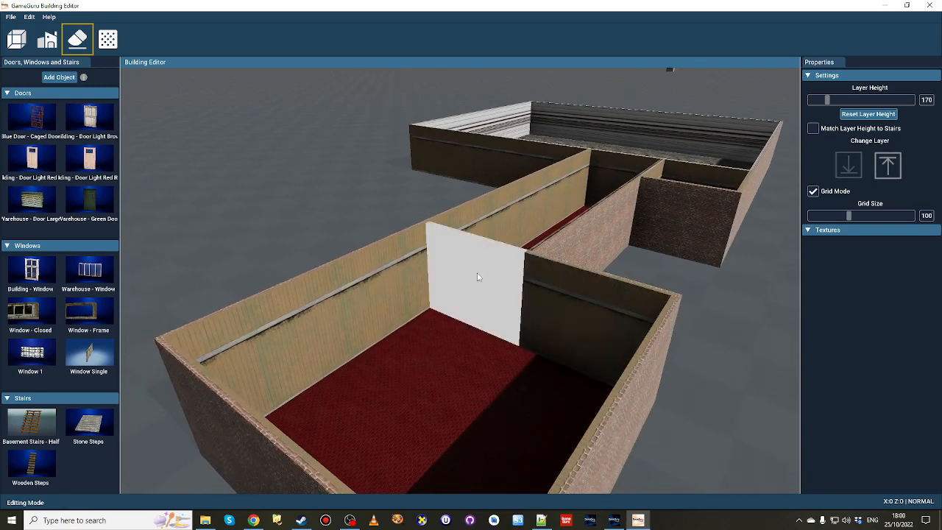
left_click(505, 319)
key("s")
mouse_move(505, 320)
right_mouse_down()
mouse_move(575, 329)
mouse_move(664, 290)
right_mouse_up()
key("a")
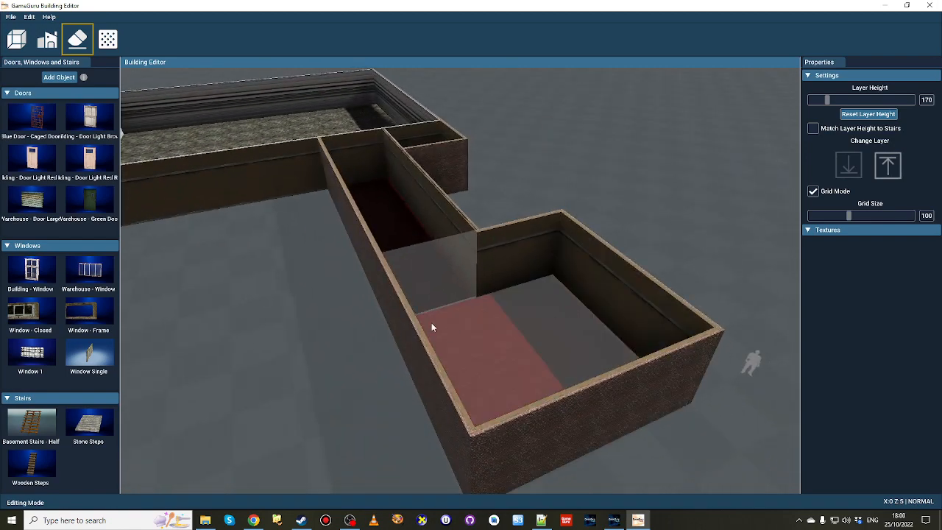
- In create mode, draw a large rectangular room on the empty ground and a smaller room adjoining its long side
right_click_drag(467, 345, 324, 358)
key("d")
key("s")
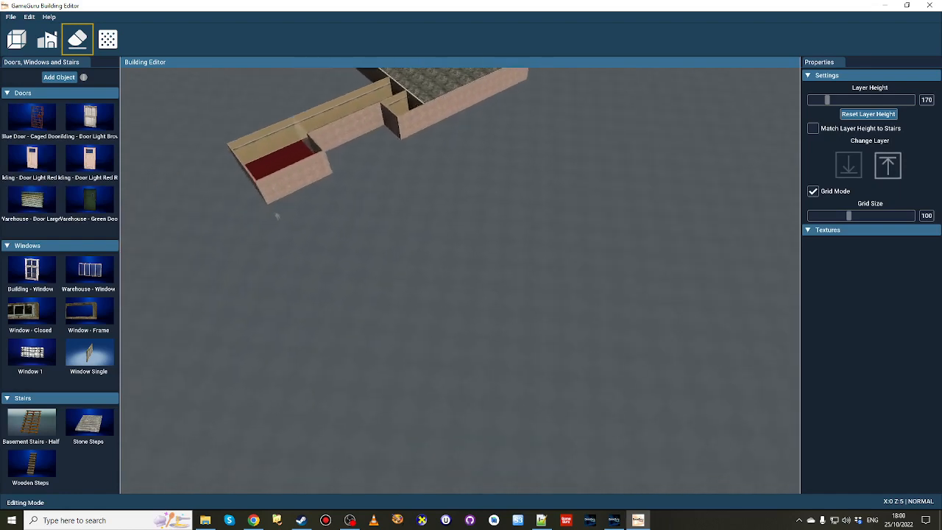
key("w")
right_click_drag(529, 351, 529, 338)
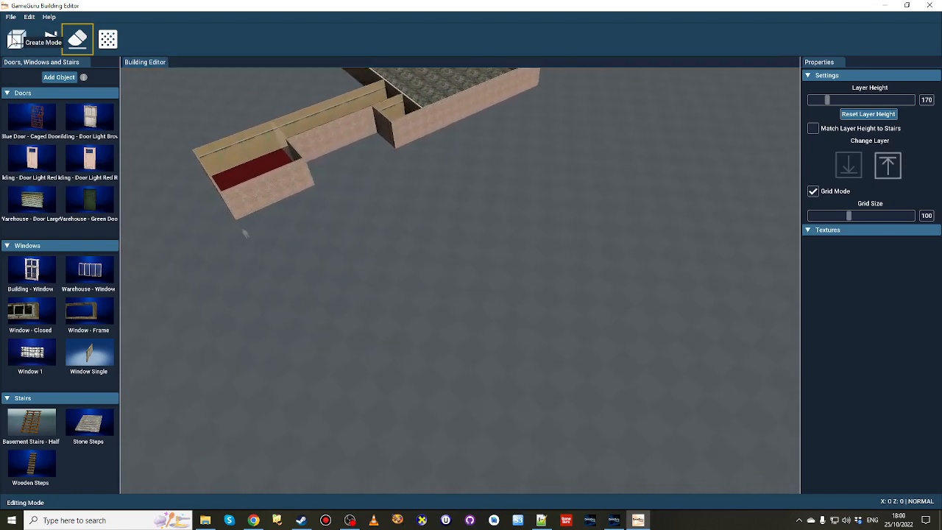
left_click(17, 39)
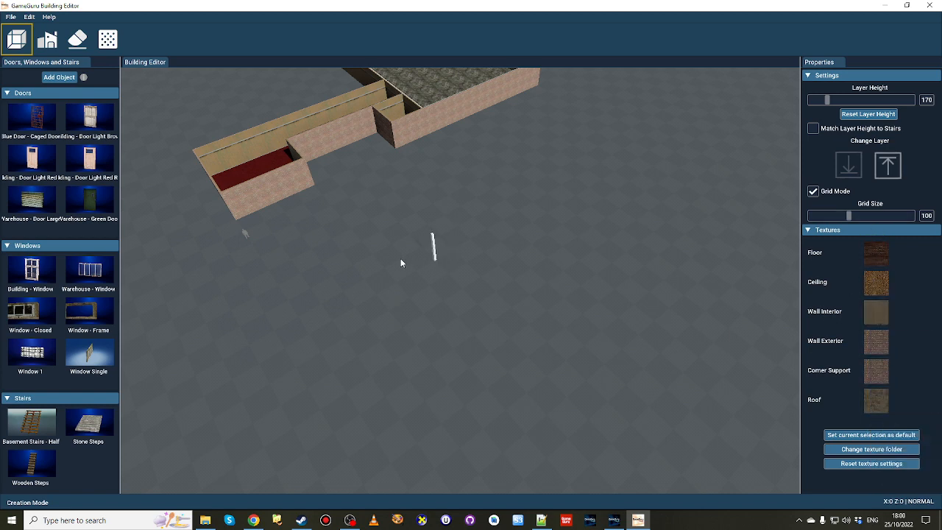
left_click_drag(319, 288, 549, 363)
left_click_drag(411, 233, 590, 223)
- Remove the shared wall between the two new wooden-floored rooms with wall mode
left_click(78, 40)
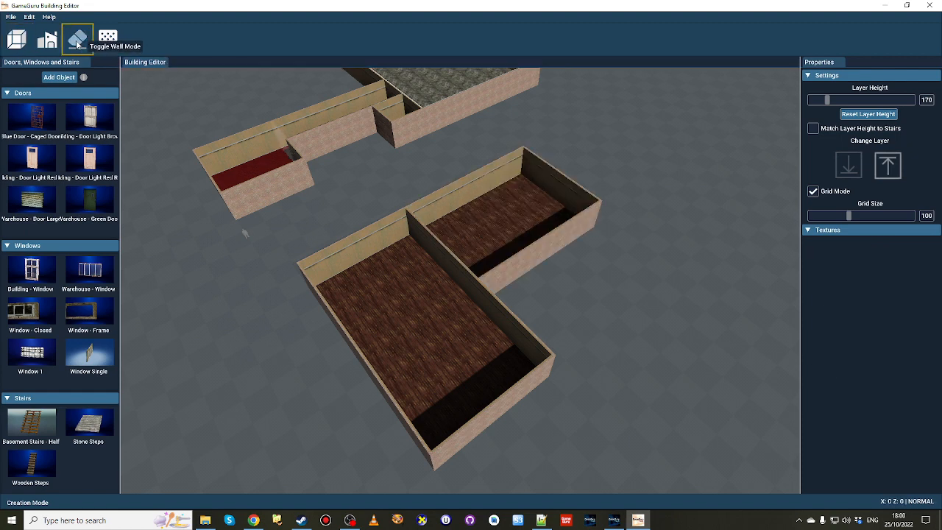
left_click(444, 257)
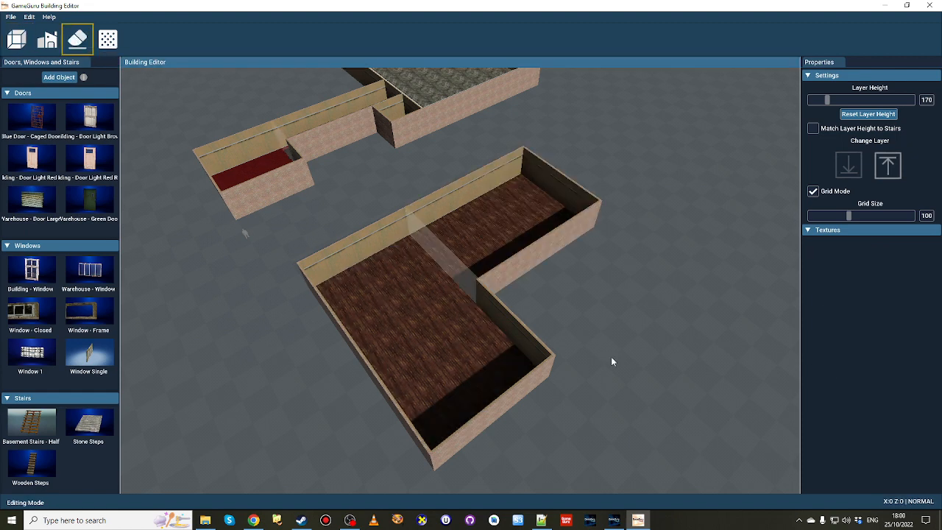
right_click_drag(611, 357, 470, 341)
key("w")
key("s")
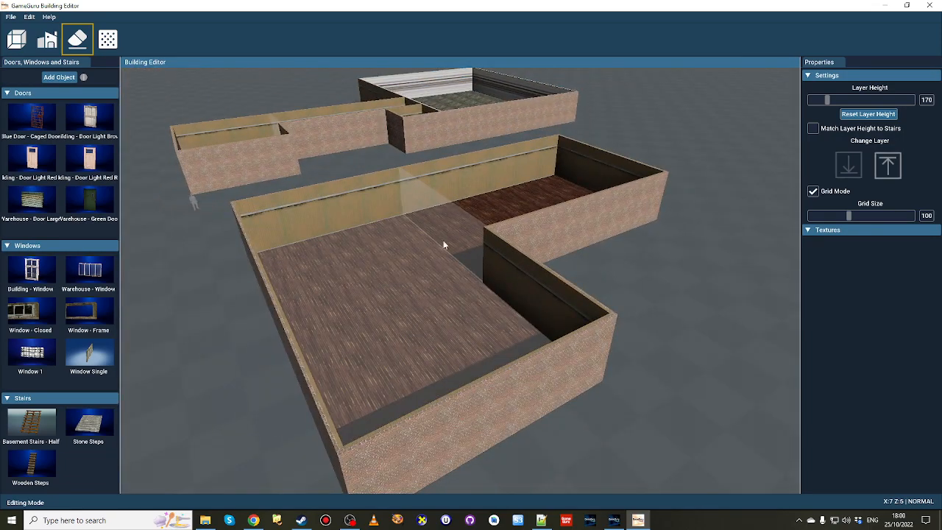
- Inspect the joined wooden-floored rooms from inside and from above
key("a")
right_click_drag(543, 238, 798, 247)
key("a")
key("w")
key("w")
key("w")
key("a")
key("w")
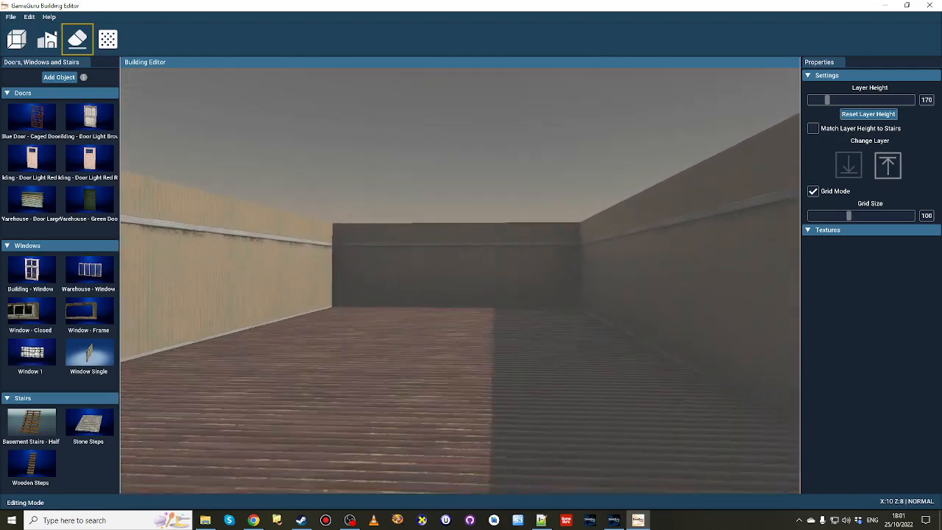
key("w")
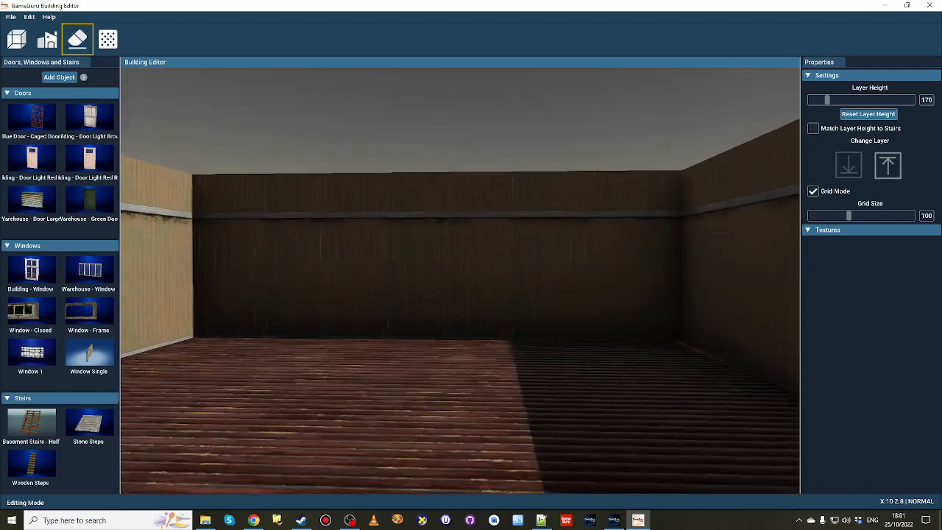
key("w")
right_click_drag(798, 248, 622, 250)
key("s")
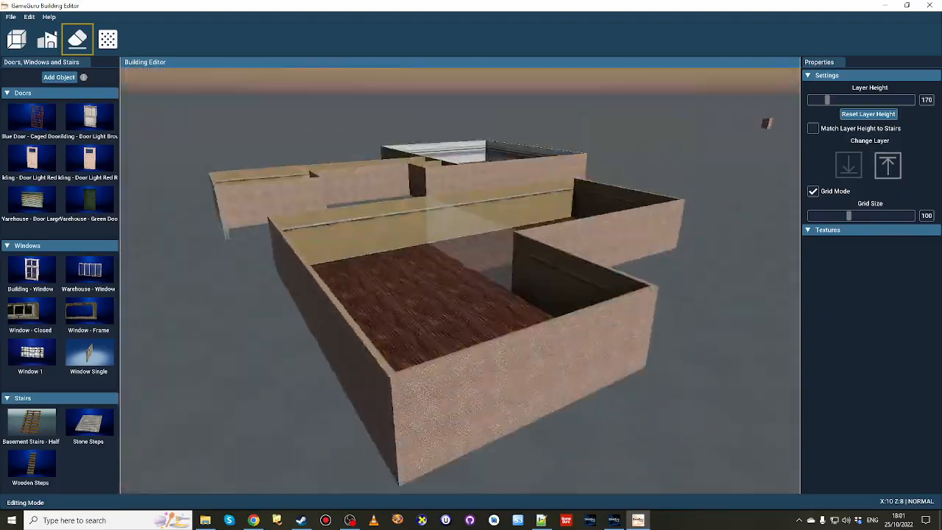
key("w")
mouse_move(539, 250)
right_mouse_down()
mouse_move(538, 242)
mouse_move(538, 290)
mouse_move(532, 277)
mouse_move(497, 272)
mouse_move(536, 280)
mouse_move(532, 296)
right_mouse_up()
key("s")
left_click(526, 281)
key("s")
key("a")
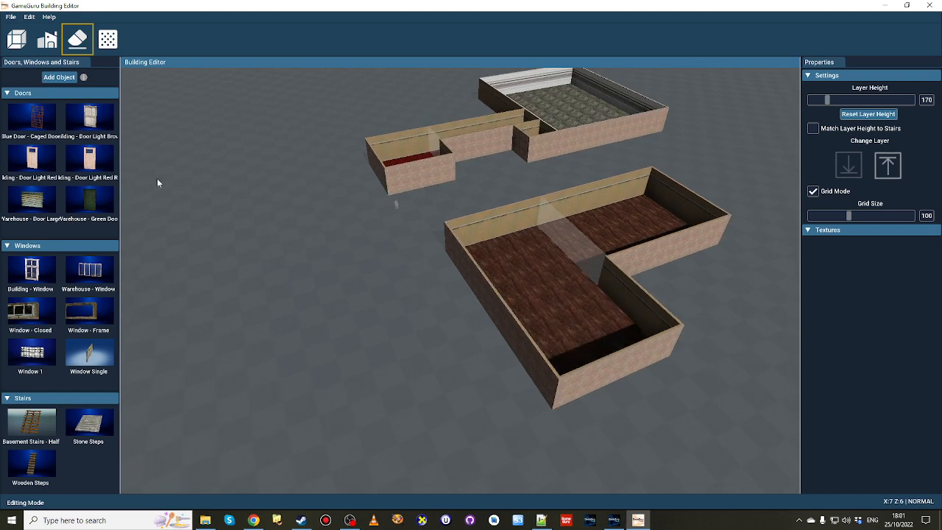
- Draw a third room against the opposite long side of the large room and remove the wall between them
left_click(16, 42)
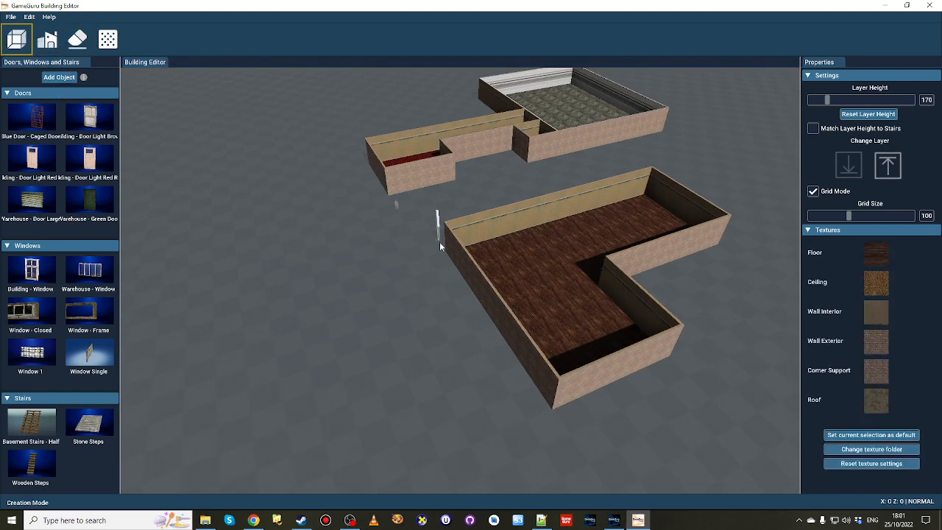
left_click_drag(445, 248, 306, 388)
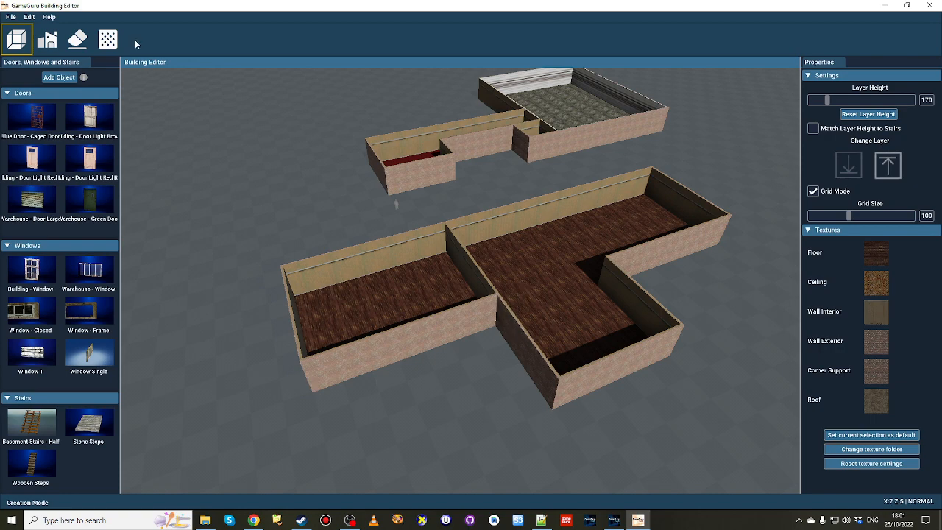
left_click(77, 41)
left_click(470, 270)
right_click_drag(469, 270, 368, 265)
right_click_drag(545, 312, 625, 304)
right_click_drag(483, 155, 350, 195)
key("d")
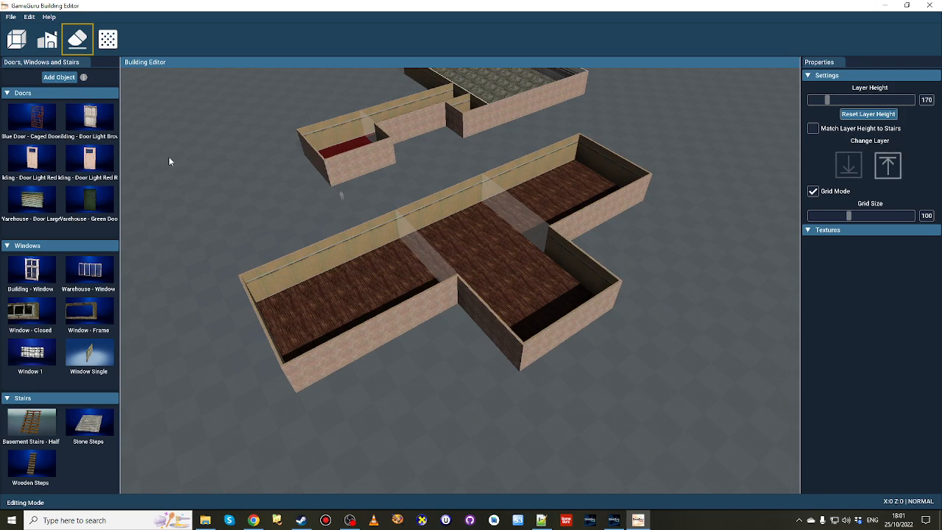
left_click(9, 18)
left_click(25, 43)
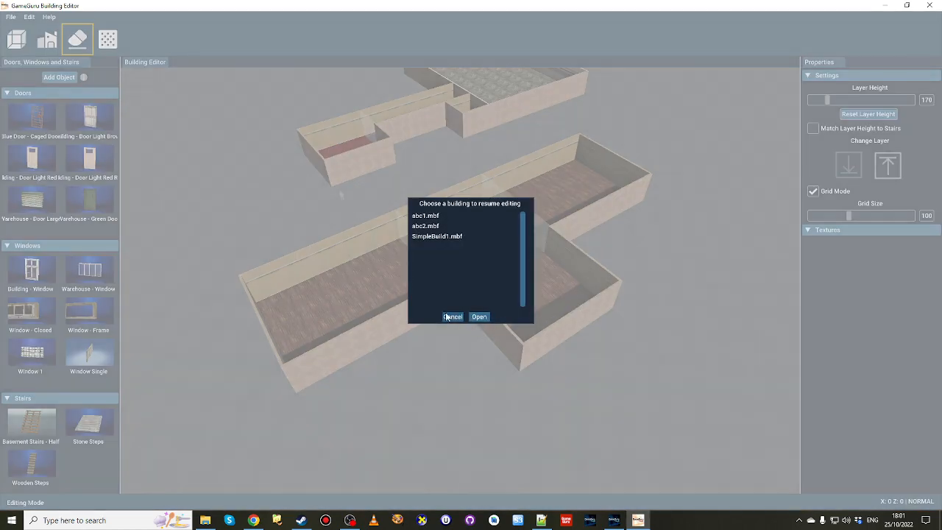
left_click(452, 317)
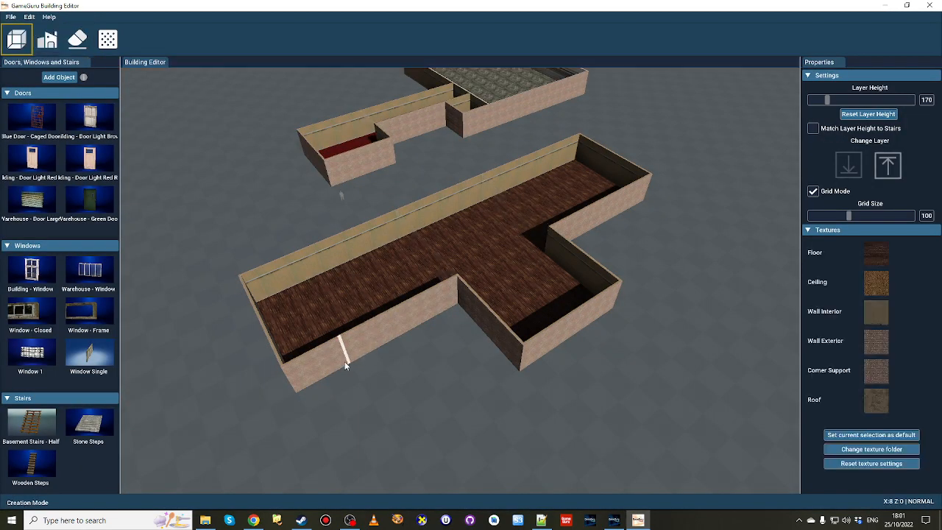
- Draw a small room against the near end of the wooden-floored building and a longer one beyond it, removing each shared wall
left_click_drag(307, 400, 392, 382)
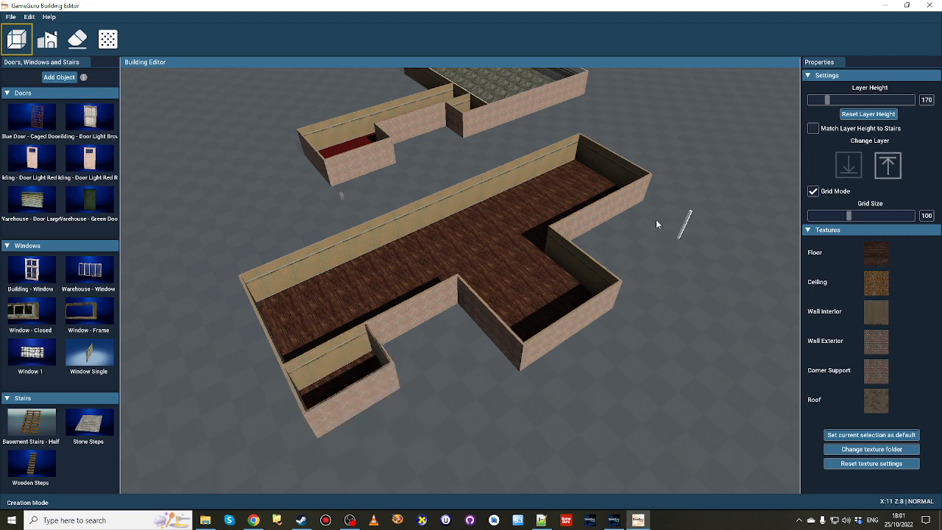
left_click(77, 39)
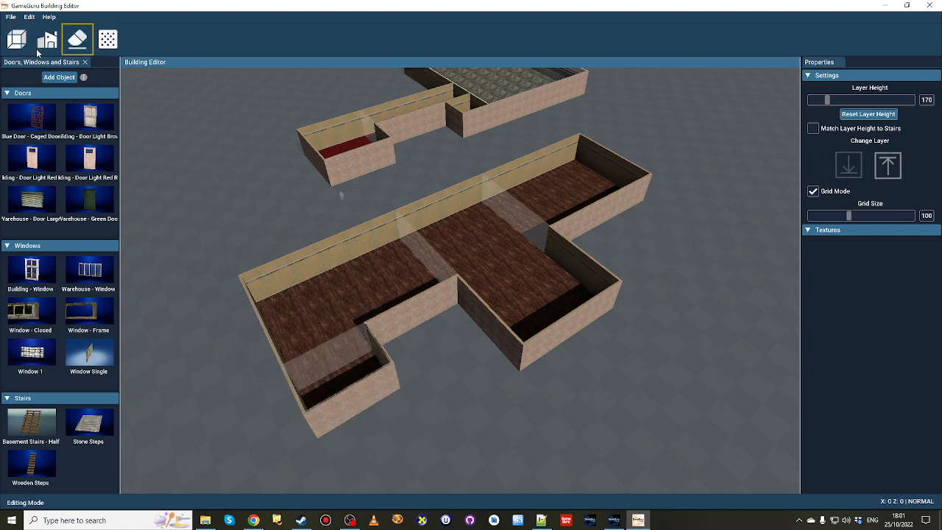
left_click(18, 40)
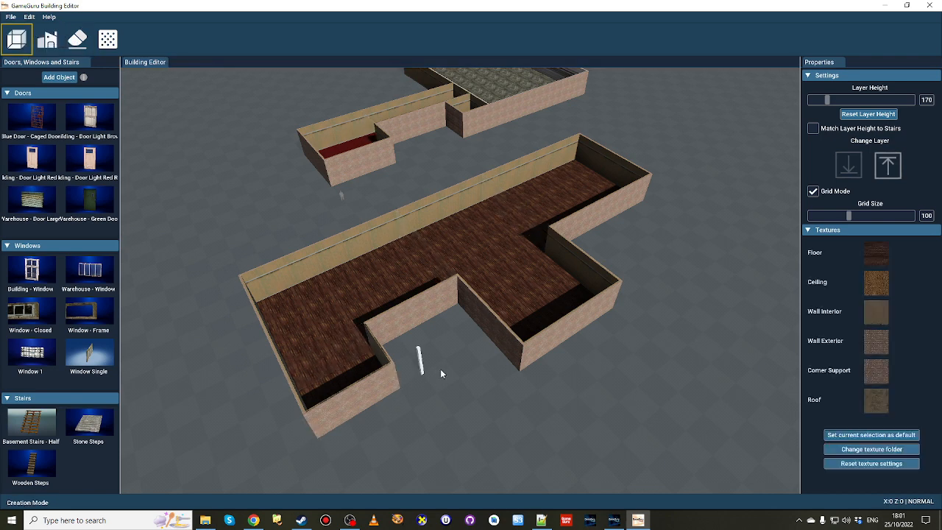
left_click_drag(459, 370, 339, 480)
left_click(77, 39)
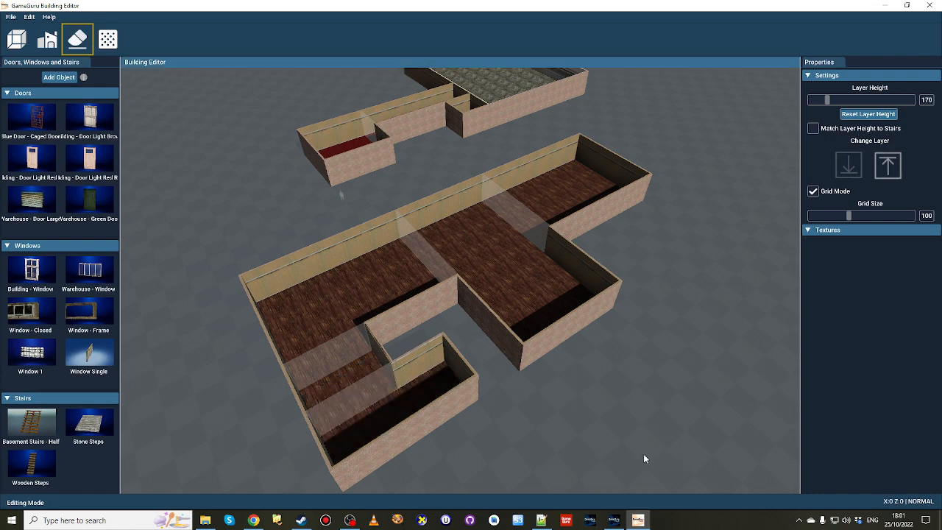
- In edit mode, shorten the outermost end room so its side lines up with the neighbouring small room
right_click_drag(644, 454, 438, 311)
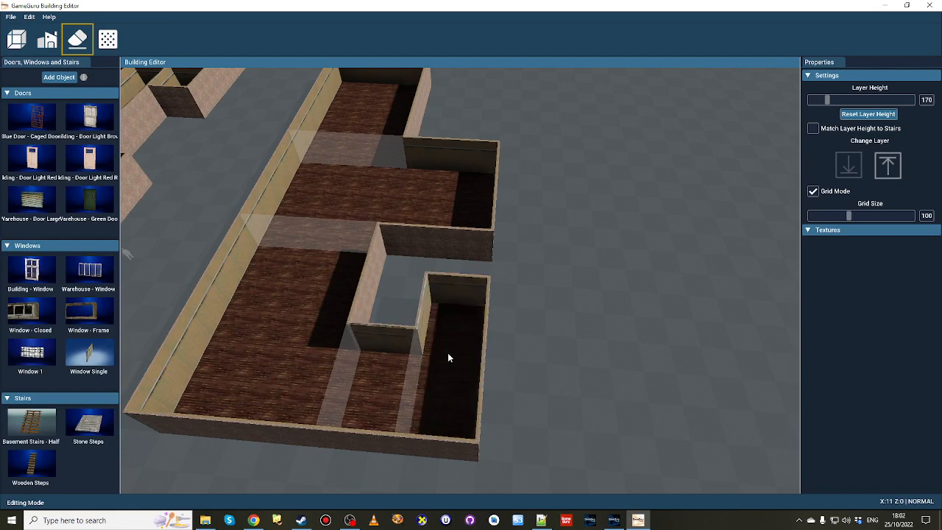
left_click(439, 344)
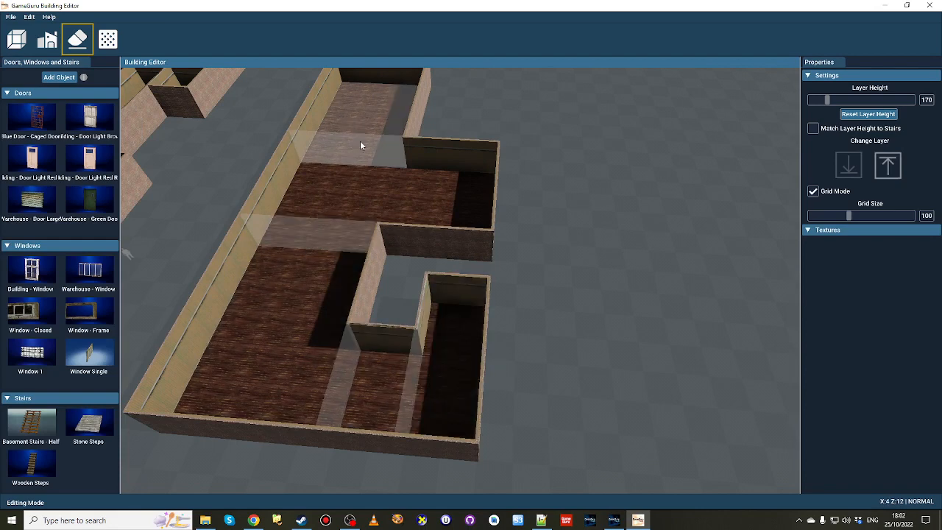
right_click_drag(311, 280, 315, 279)
key("s")
key("d")
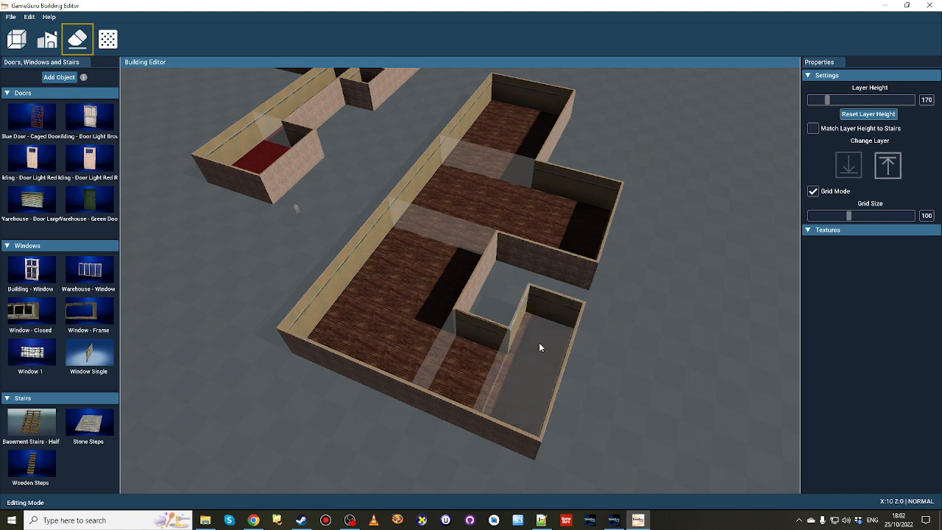
left_click(47, 41)
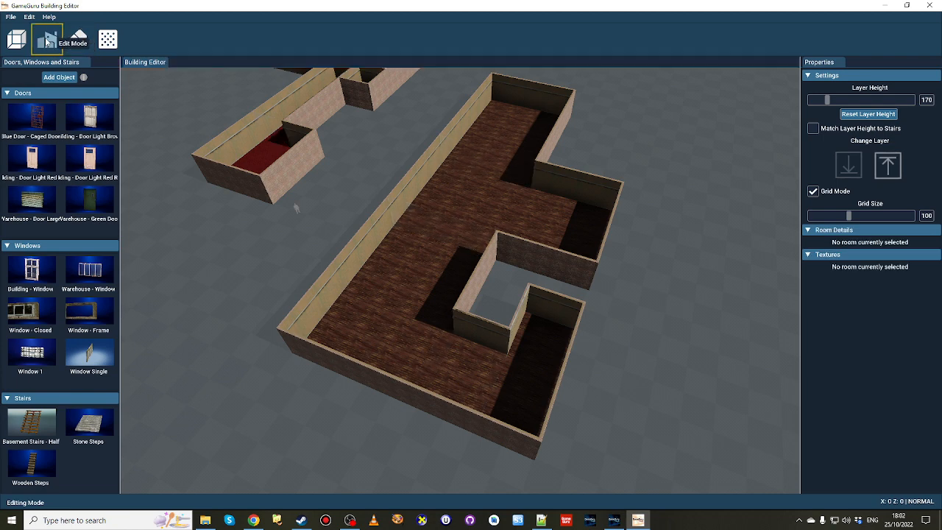
left_click(518, 385)
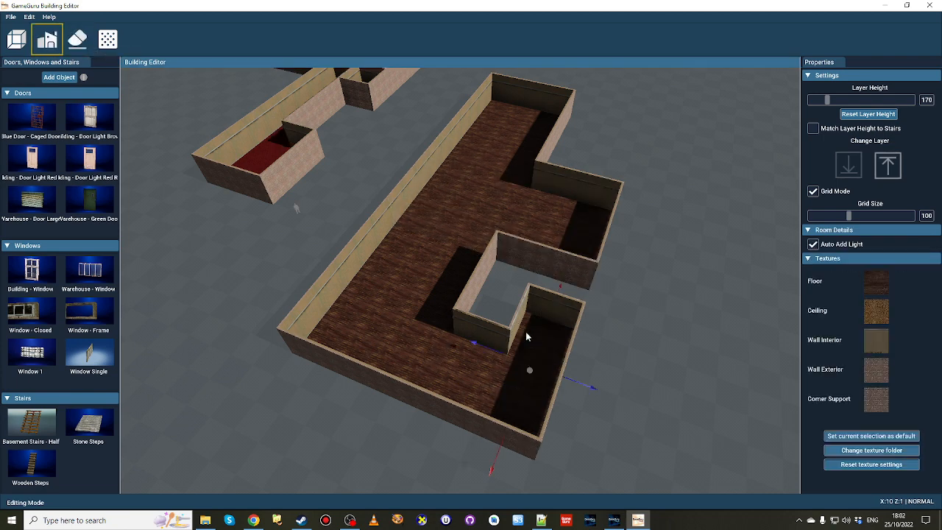
right_click_drag(581, 287, 623, 265)
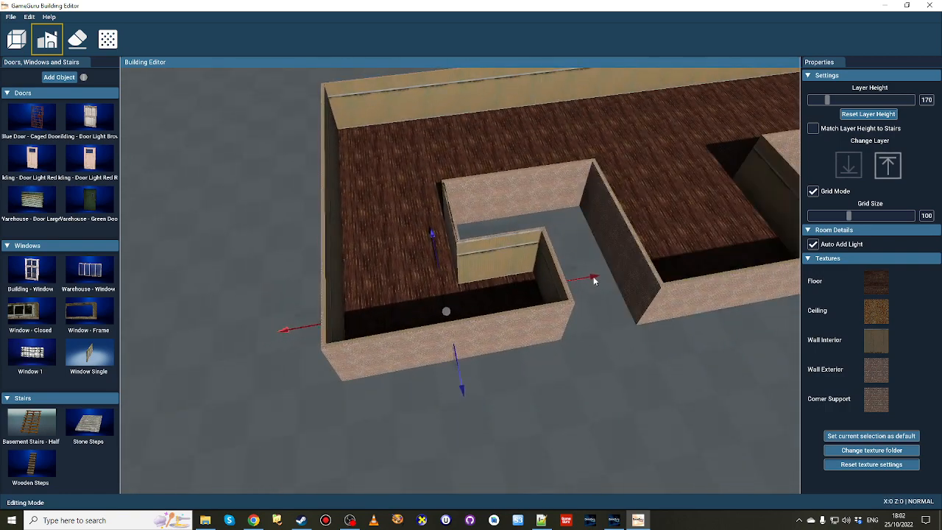
left_click_drag(595, 281, 514, 292)
right_click_drag(617, 417, 496, 373)
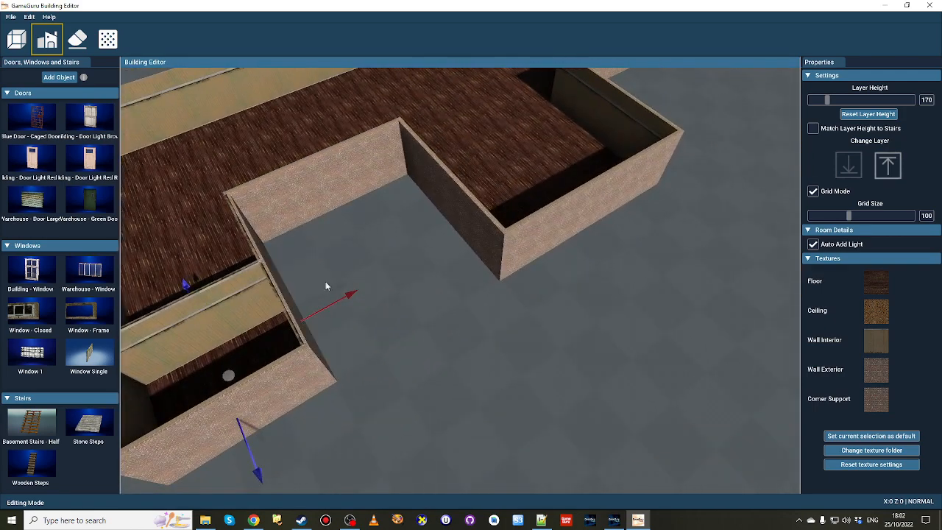
- Draw a separate small room against the side of the shortened end room, filling the space that was freed
left_click(15, 43)
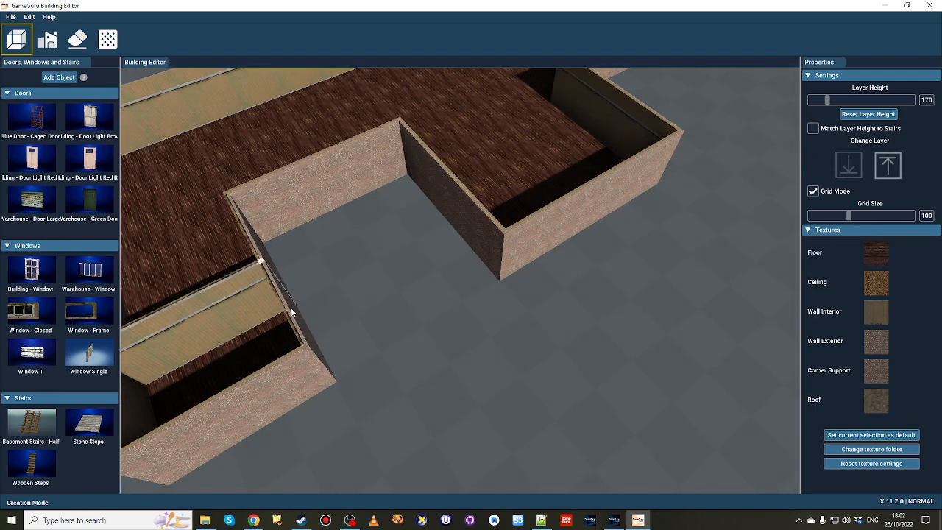
left_click_drag(310, 304, 417, 341)
right_click_drag(417, 341, 411, 376)
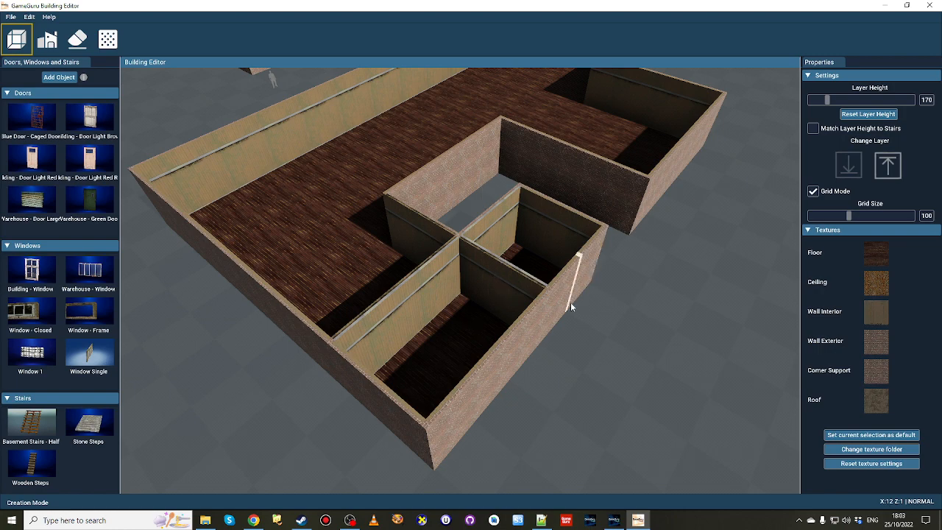
right_click_drag(608, 343, 608, 343)
key("s")
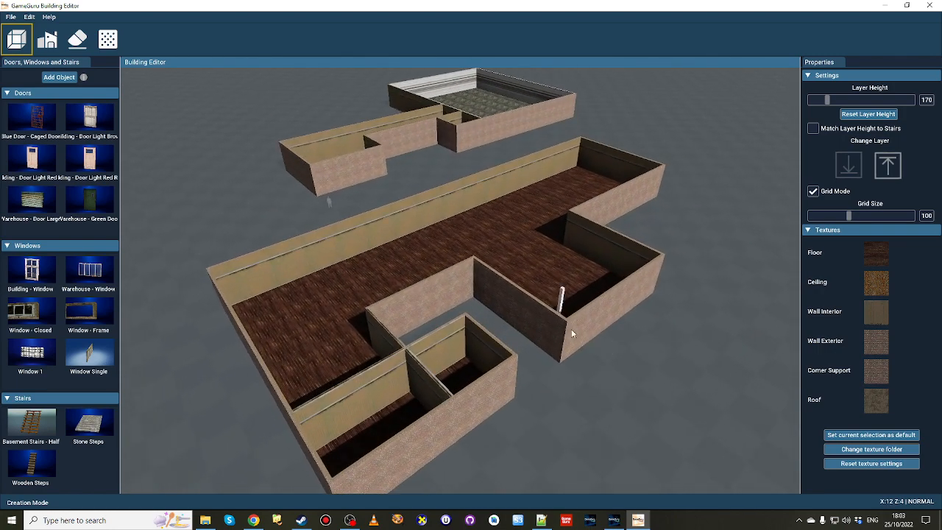
- Remove the wall between the shortened end room and the main wooden-floored area with wall mode, keeping the new small room enclosed
left_click(59, 43)
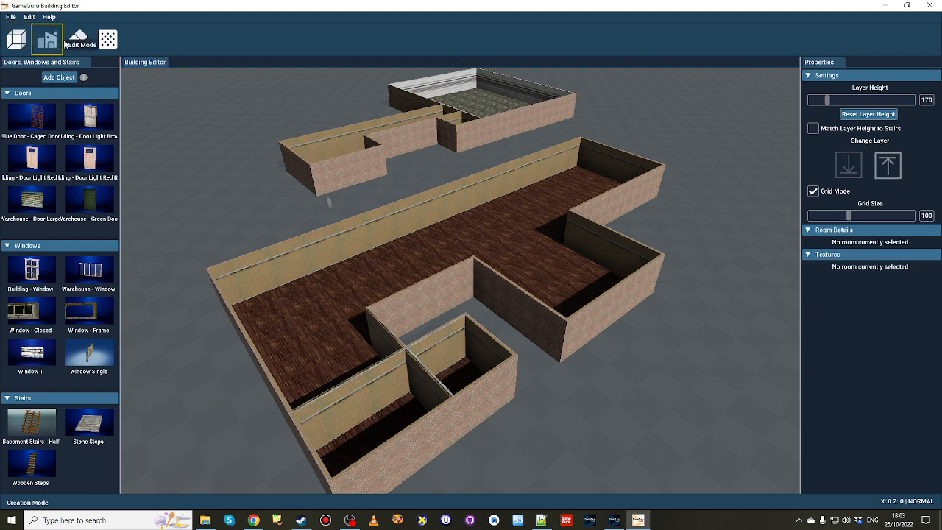
left_click(78, 39)
right_click_drag(379, 421, 388, 432)
key("w")
key("s")
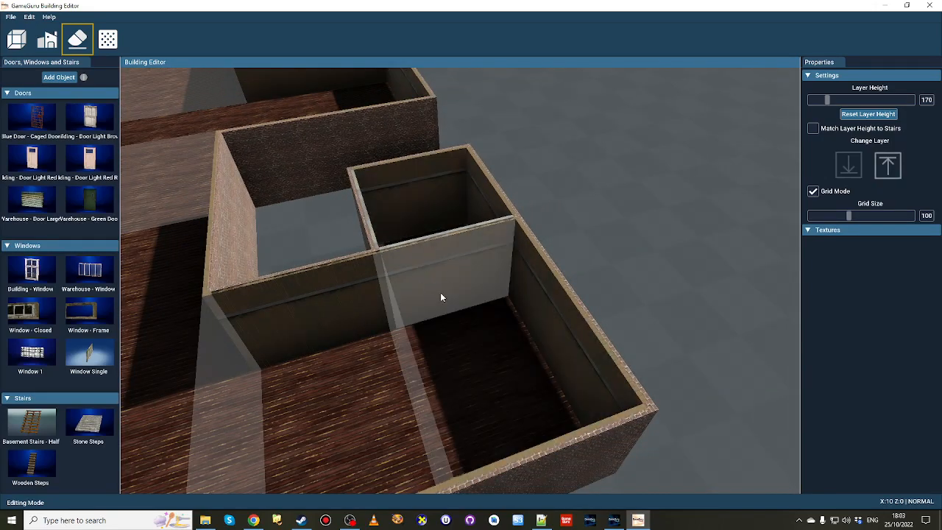
- Place the Warehouse - Green Door in the wall between the end room and the new small room
left_click(87, 201)
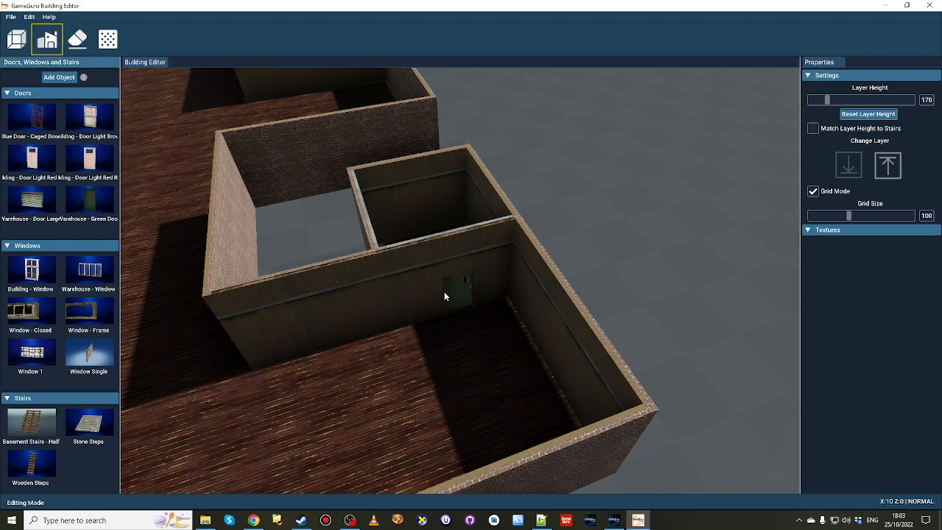
left_click(443, 293)
right_click_drag(435, 326, 434, 346)
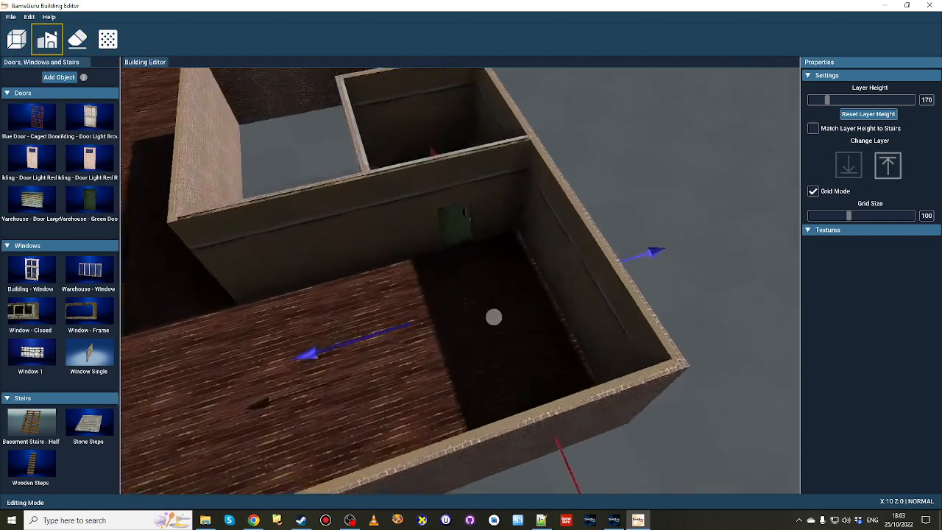
- Examine the green door and the small room behind it up close and from above
key("w")
right_click_drag(494, 317, 406, 366)
key("w")
key("s")
key("s")
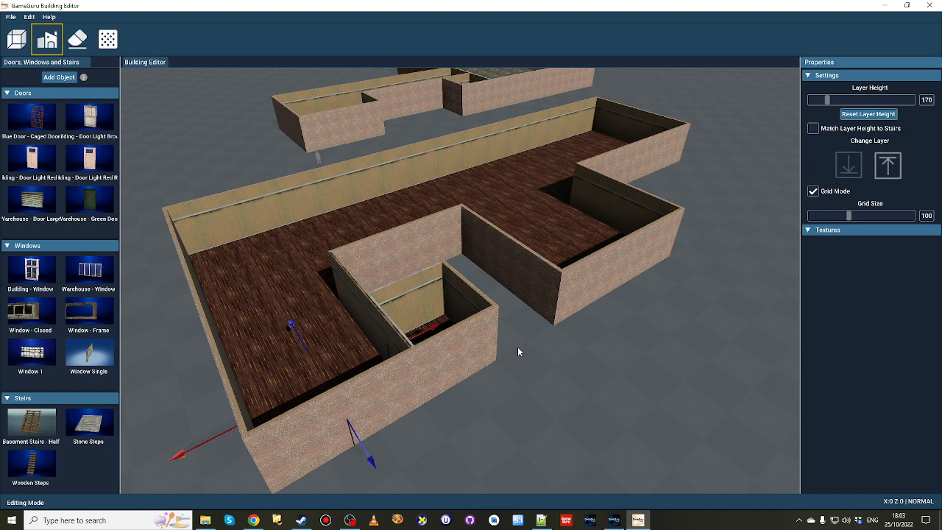
key("a")
right_click_drag(518, 350, 637, 353)
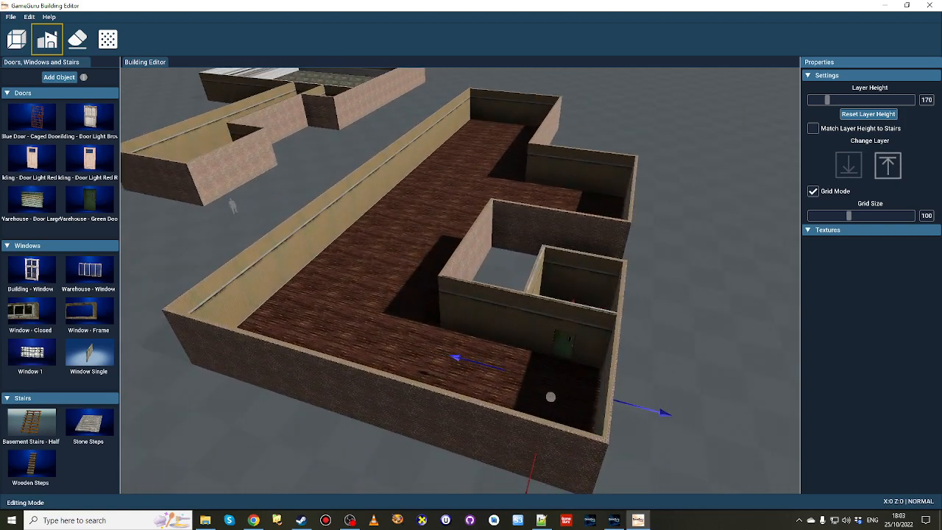
key("a")
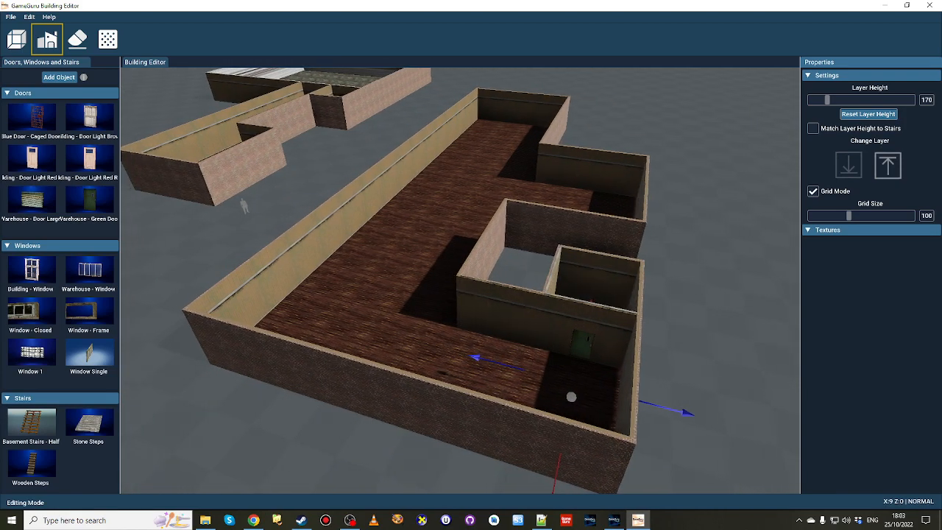
key("a")
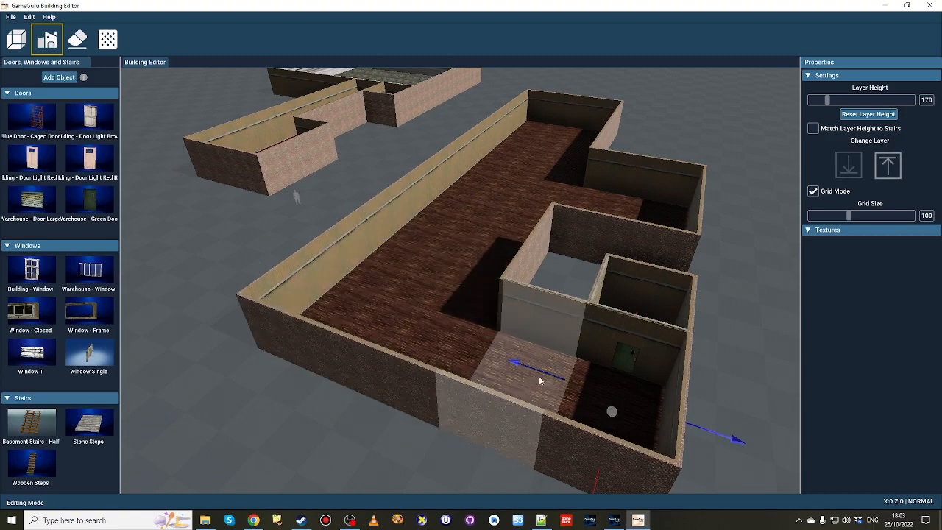
- Add the blue caged door to the outer wall of the building's projecting middle room
key("w")
mouse_move(472, 280)
right_mouse_down()
mouse_move(615, 291)
mouse_move(408, 291)
mouse_move(472, 283)
right_mouse_up()
key("d")
key("s")
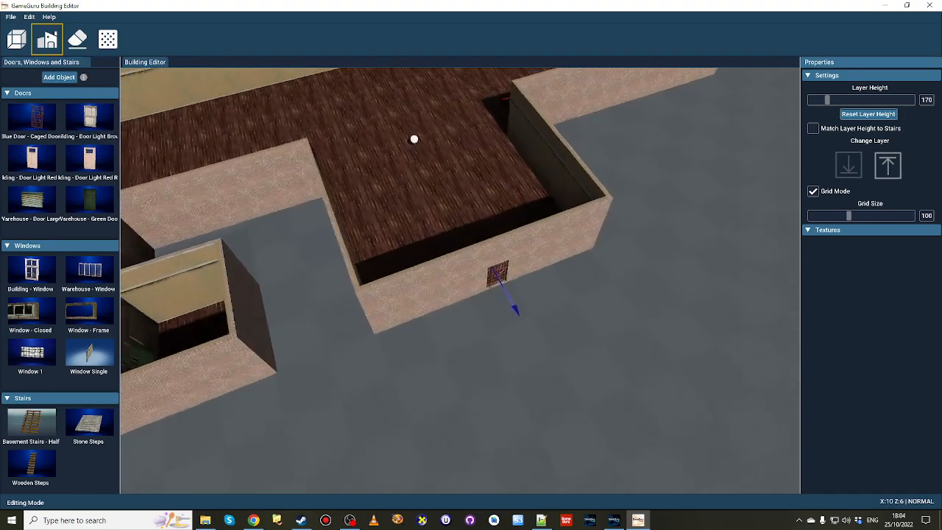
- Inspect the connected building and its door openings from close up and from above
right_click_drag(460, 281, 312, 326)
key("w")
key("w")
key("w")
key("w")
key("w")
key("s")
key("w")
key("s")
key("w")
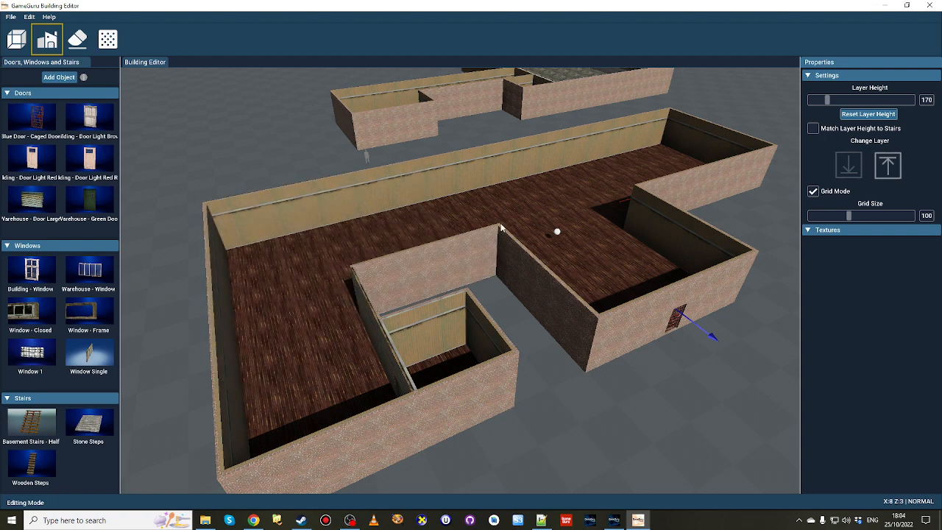
key("s")
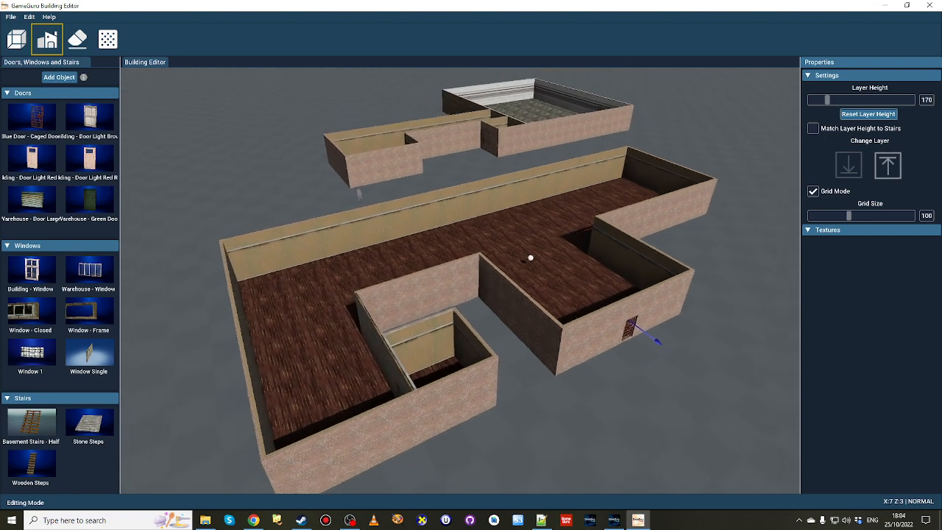
key("a")
right_click_drag(498, 224, 496, 246)
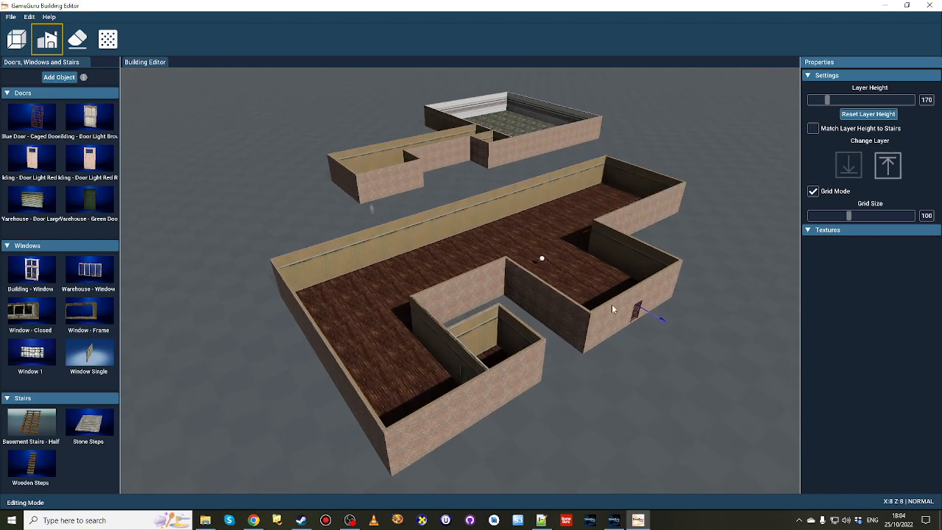
- In create mode, draw a large rectangular room on empty ground and a smaller rectangular room inside it
key("d")
right_click_drag(496, 246, 518, 243)
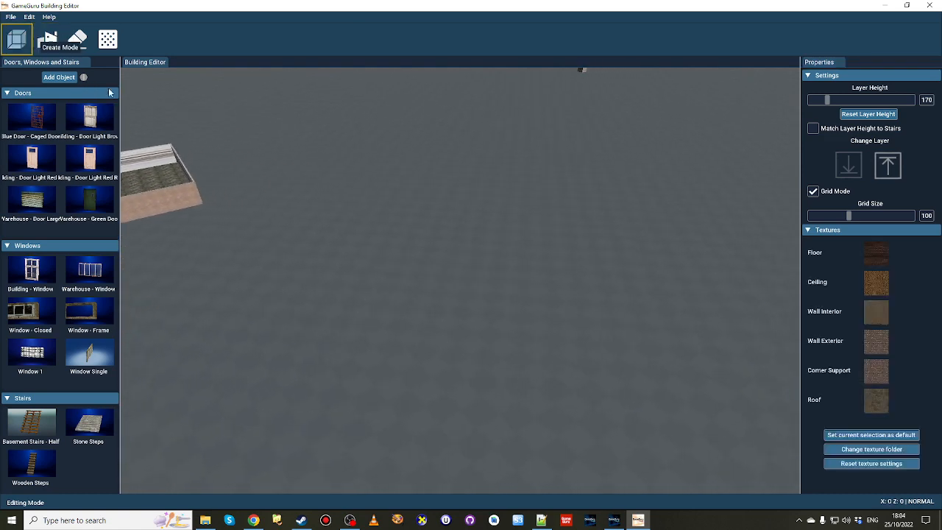
left_click_drag(254, 257, 764, 447)
left_click_drag(754, 301, 659, 278)
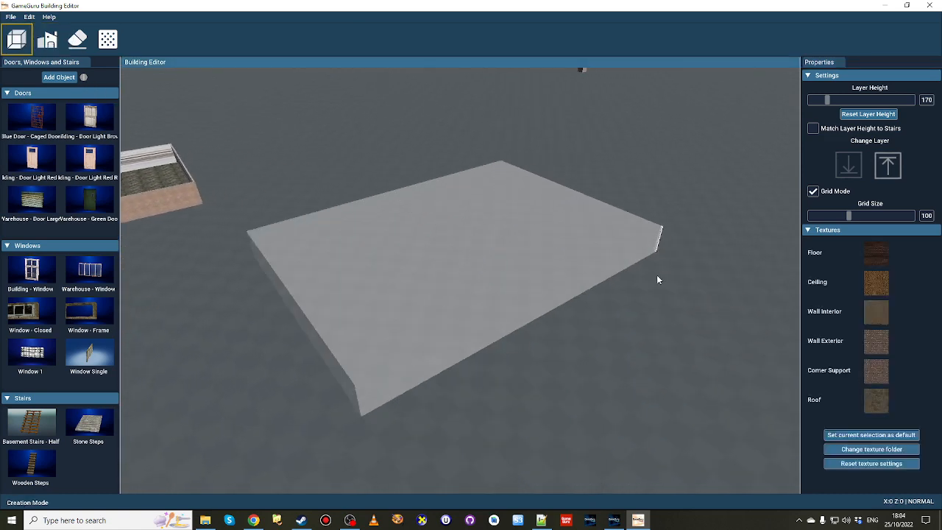
left_click_drag(707, 324, 708, 326)
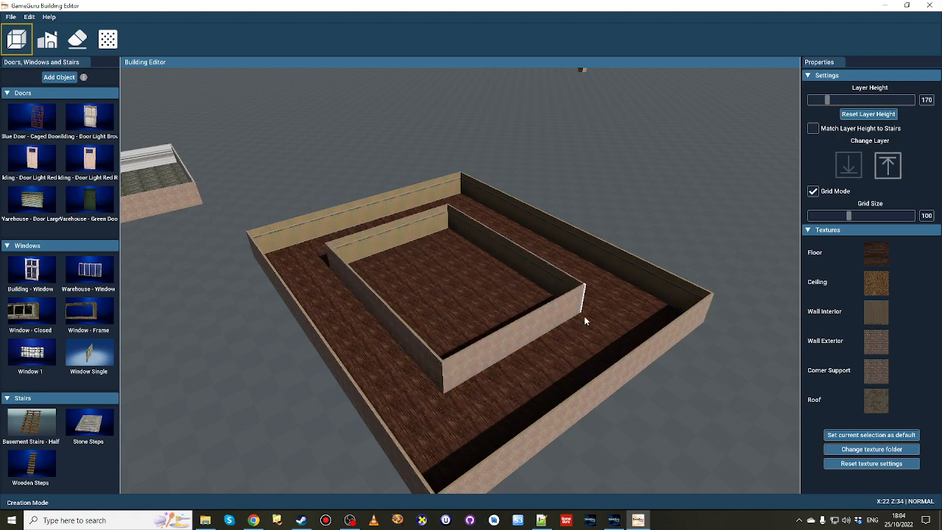
- Remove the front wall and both side walls of the inner room with wall mode
right_click_drag(585, 321, 145, 154)
key("d")
key("w")
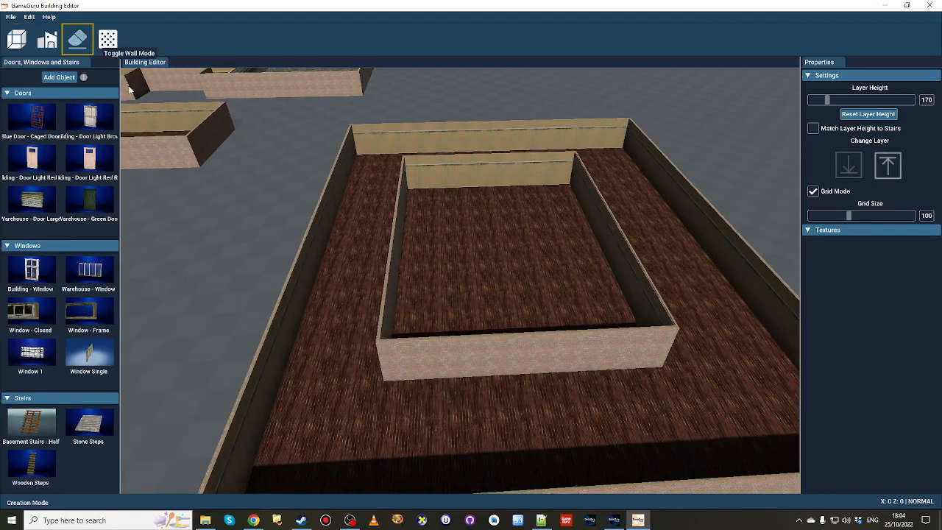
mouse_move(482, 356)
left_mouse_down()
mouse_move(383, 309)
mouse_move(520, 307)
mouse_move(633, 272)
left_mouse_up()
left_click(633, 272)
key("w")
- Examine the opened inner room and the corner post left where its walls were removed
right_click_drag(586, 297, 931, 309)
key("a")
key("s")
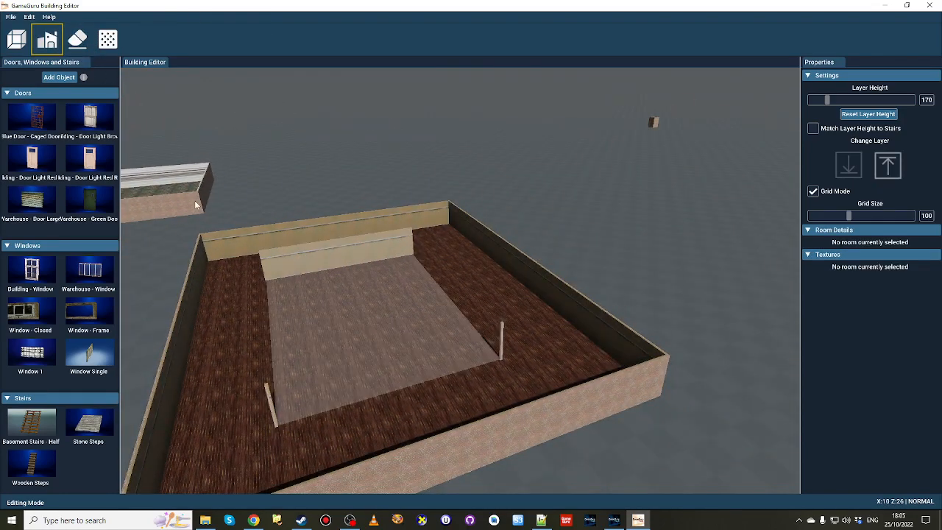
right_click_drag(279, 417, 177, 451)
key("w")
key("w")
right_click_drag(324, 313, 295, 260)
key("s")
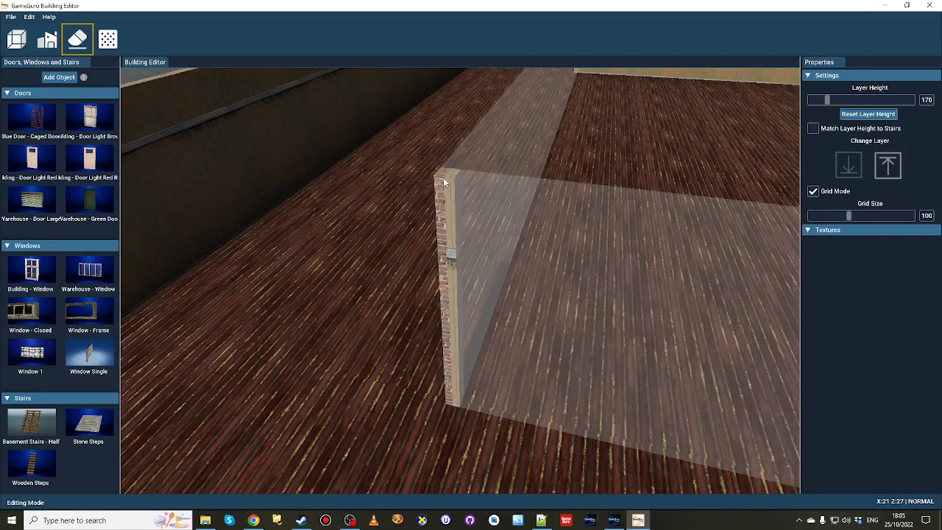
key("w")
mouse_move(442, 178)
right_mouse_down()
mouse_move(441, 146)
mouse_move(449, 206)
mouse_move(446, 163)
right_mouse_up()
key("s")
key("w")
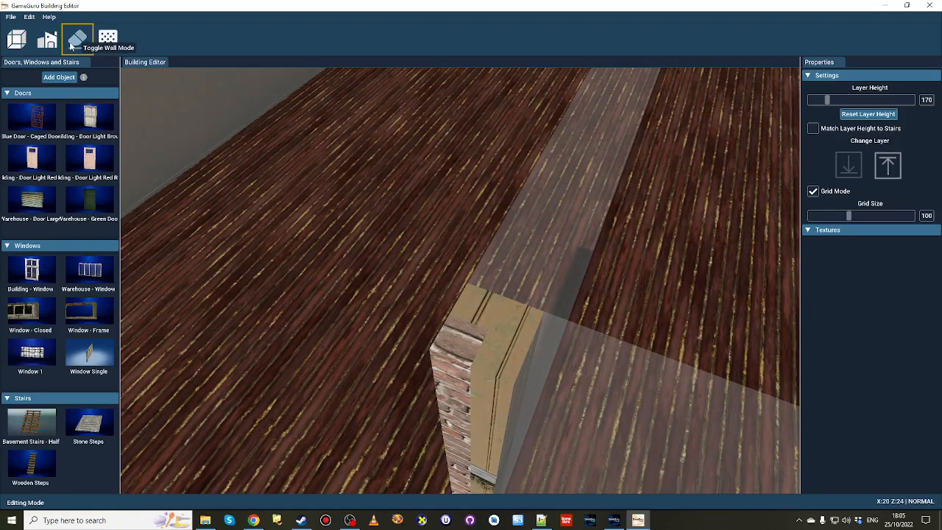
- Examine the leftover corner post of the inner room from close up, above and outside the building while in wall mode
left_click(73, 44)
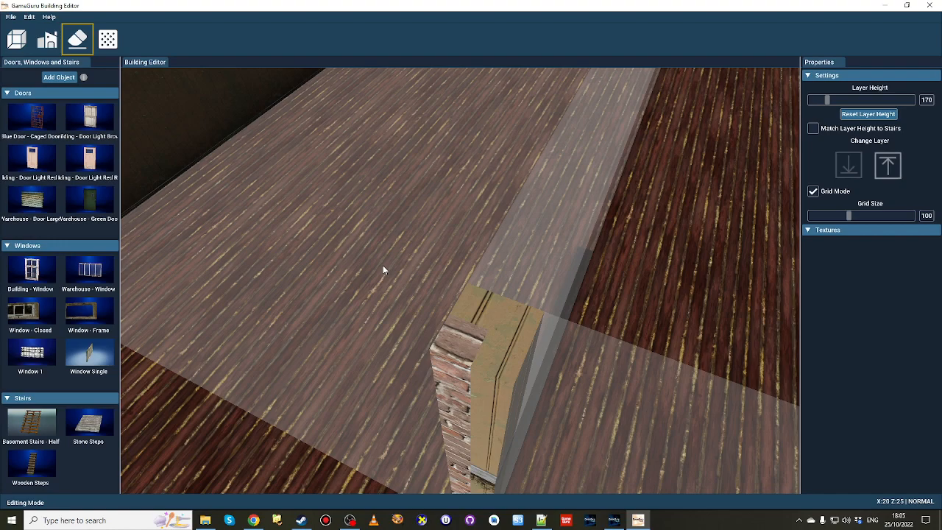
key("s")
right_click_drag(383, 270, 427, 232)
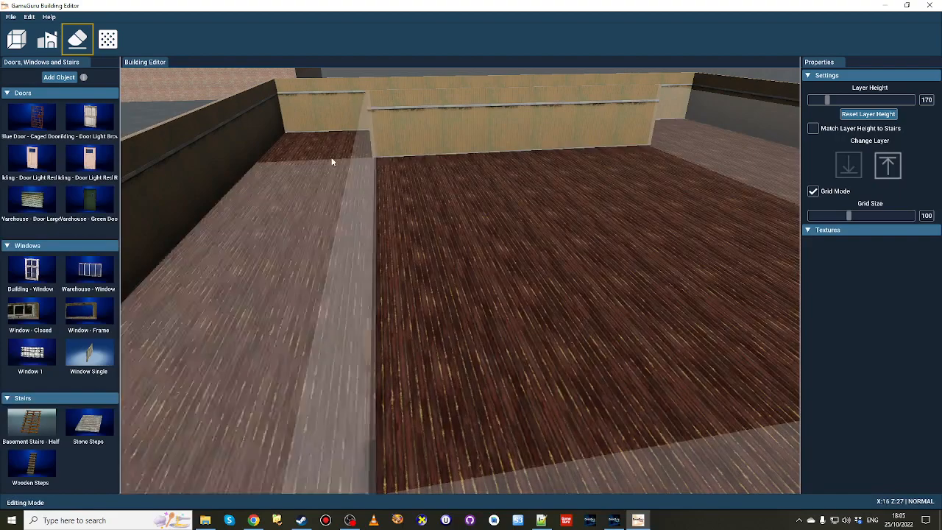
right_click_drag(329, 157, 287, 223)
key("w")
key("s")
key("a")
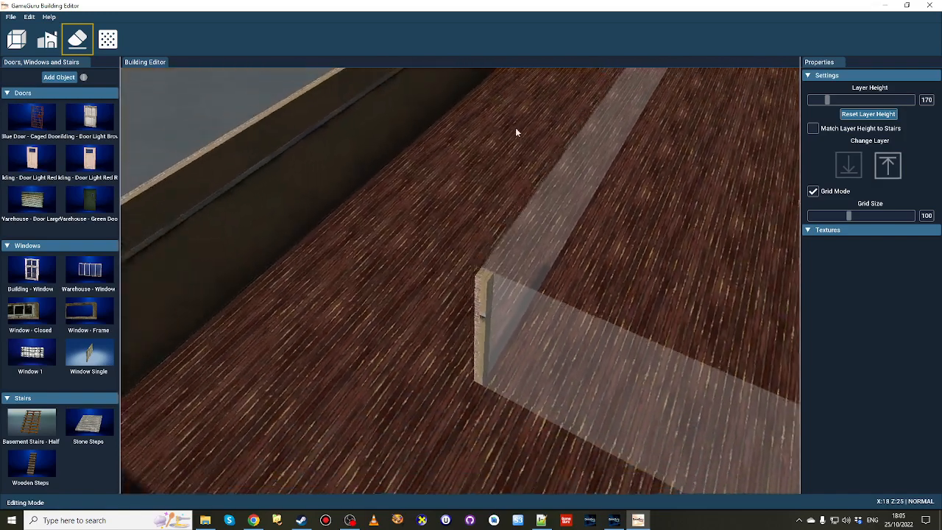
mouse_move(308, 356)
right_mouse_down()
mouse_move(304, 434)
mouse_move(243, 402)
mouse_move(247, 371)
mouse_move(228, 374)
mouse_move(250, 377)
mouse_move(308, 355)
right_mouse_up()
key("w")
key("s")
key("a")
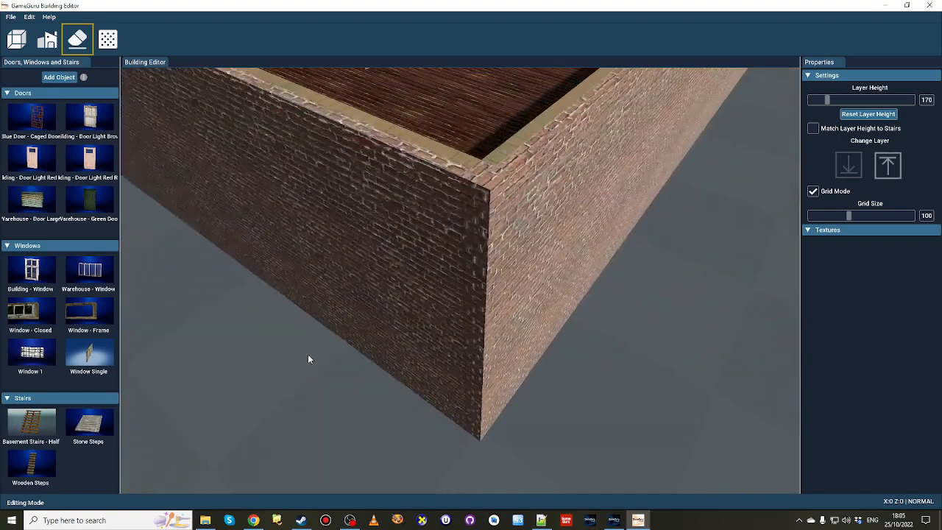
right_click_drag(527, 296, 408, 330)
key("w")
key("s")
key("w")
key("w")
key("s")
scroll(477, 269, "down", 4)
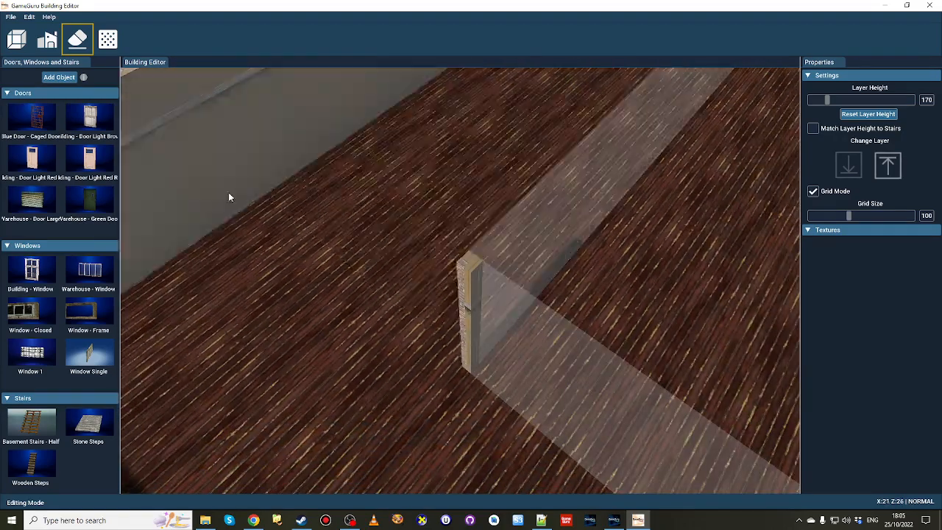
- Remove the outer piece of the inner room's leftover corner post with wall mode
key("w")
mouse_move(508, 265)
right_mouse_down()
mouse_move(513, 277)
mouse_move(507, 263)
right_mouse_up()
key("s")
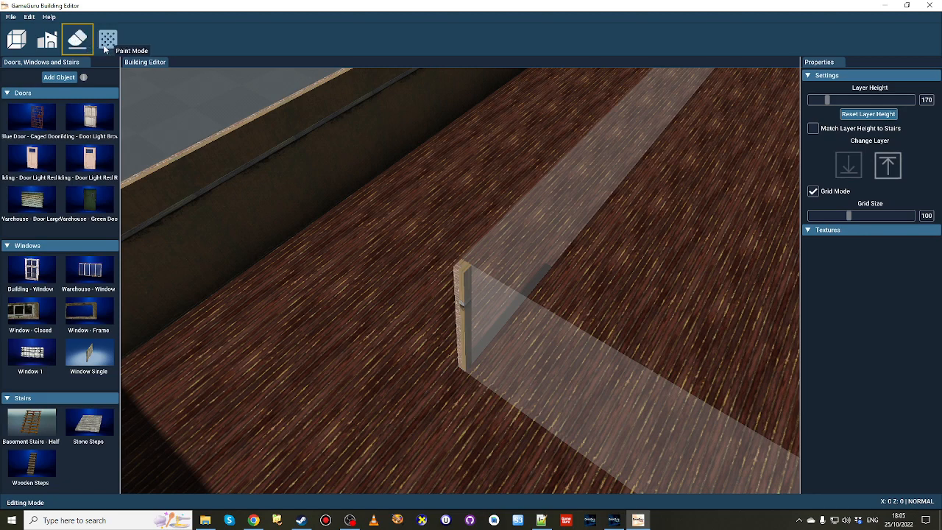
right_click_drag(529, 287, 526, 278)
key("w")
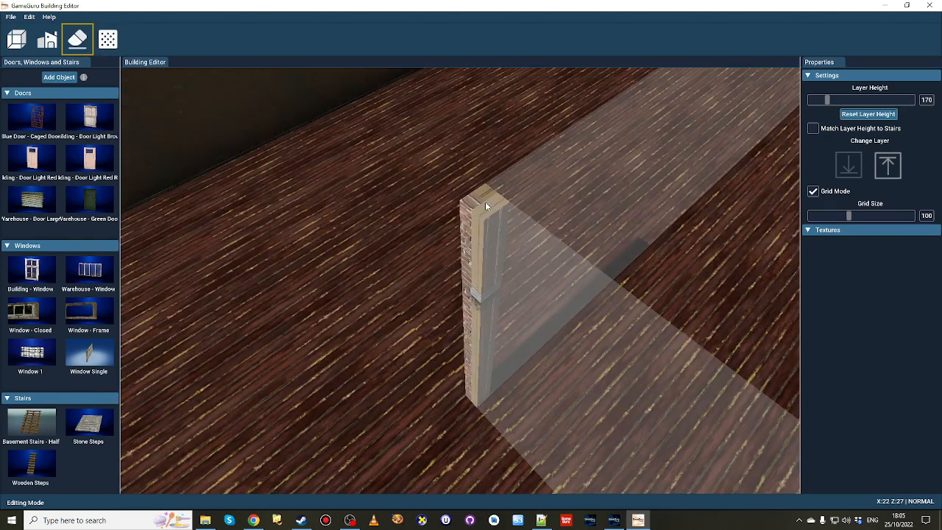
left_click(469, 268)
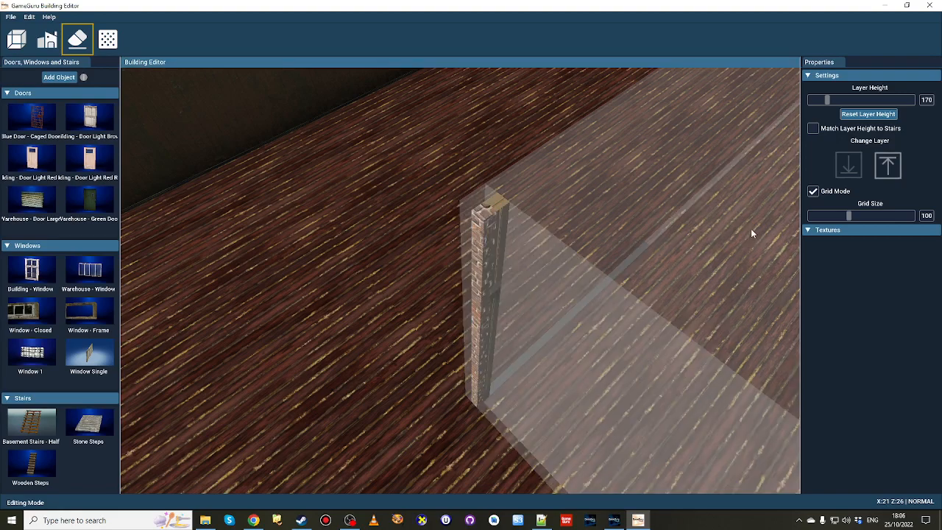
- Remove the remaining narrow piece of the corner post from its other side with wall mode
right_click_drag(506, 291, 446, 289)
key("w")
key("s")
key("a")
key("d")
key("s")
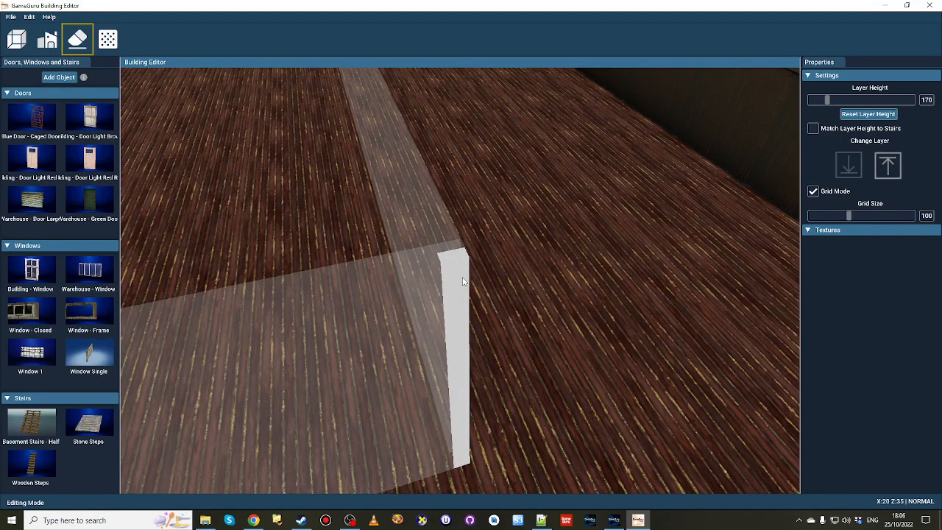
left_click(463, 278)
- Switch to create mode and check the cleared corner and the surroundings of the opened inner room
mouse_move(463, 279)
right_mouse_down()
mouse_move(464, 342)
mouse_move(462, 273)
mouse_move(403, 349)
mouse_move(436, 305)
mouse_move(582, 325)
mouse_move(412, 321)
mouse_move(295, 337)
mouse_move(199, 323)
mouse_move(331, 294)
mouse_move(324, 315)
mouse_move(364, 349)
mouse_move(382, 295)
right_mouse_up()
key("w")
key("s")
left_click(52, 38)
key("s")
key("w")
key("w")
key("a")
key("d")
key("d")
key("s")
key("w")
left_click_drag(383, 295, 381, 296)
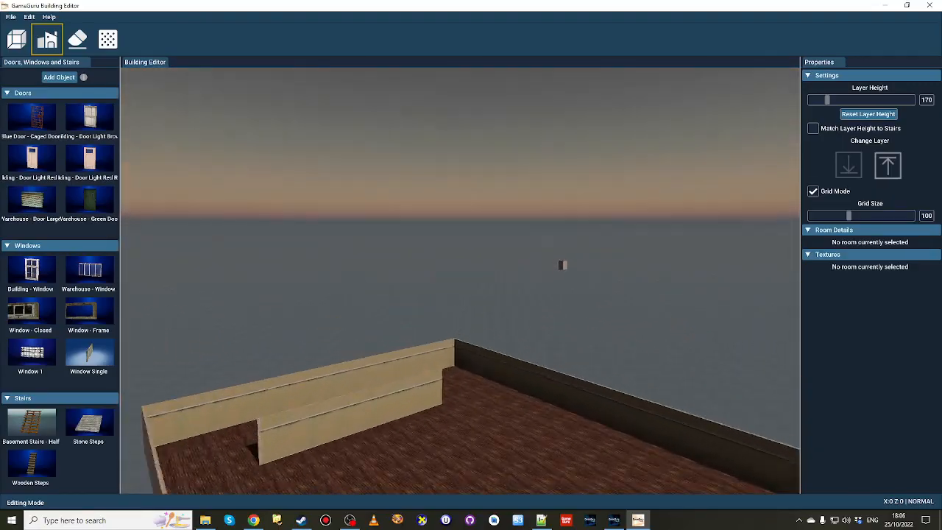
- Select the inner room and set its floor texture to the dark red one
right_click_drag(382, 296, 320, 296)
key("s")
key("s")
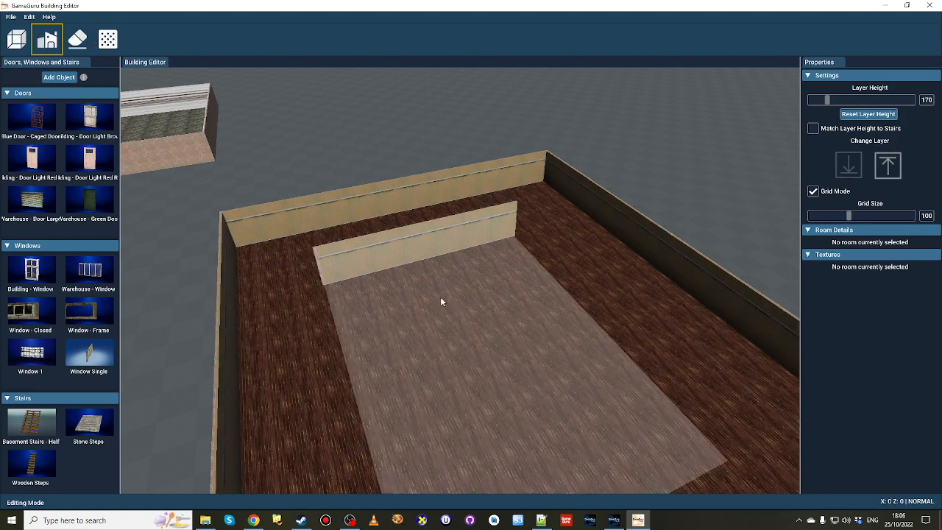
left_click(488, 347)
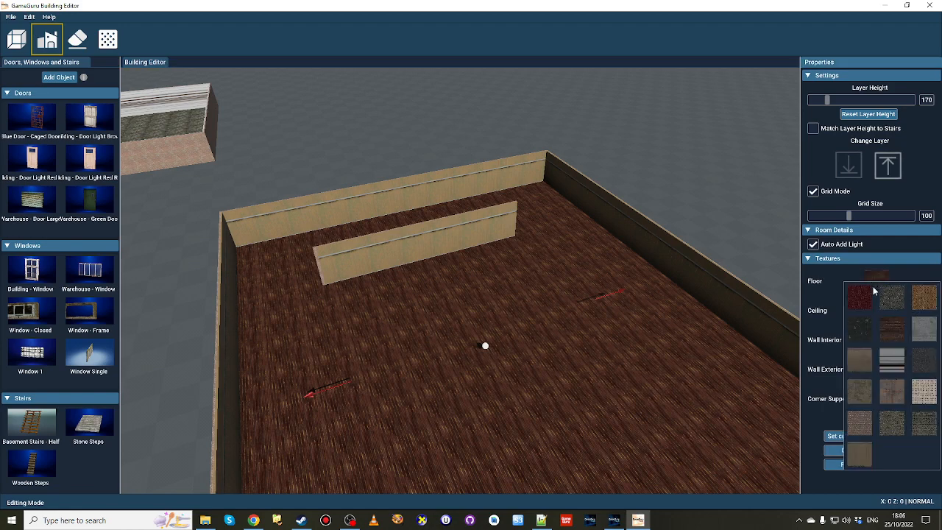
left_click(861, 298)
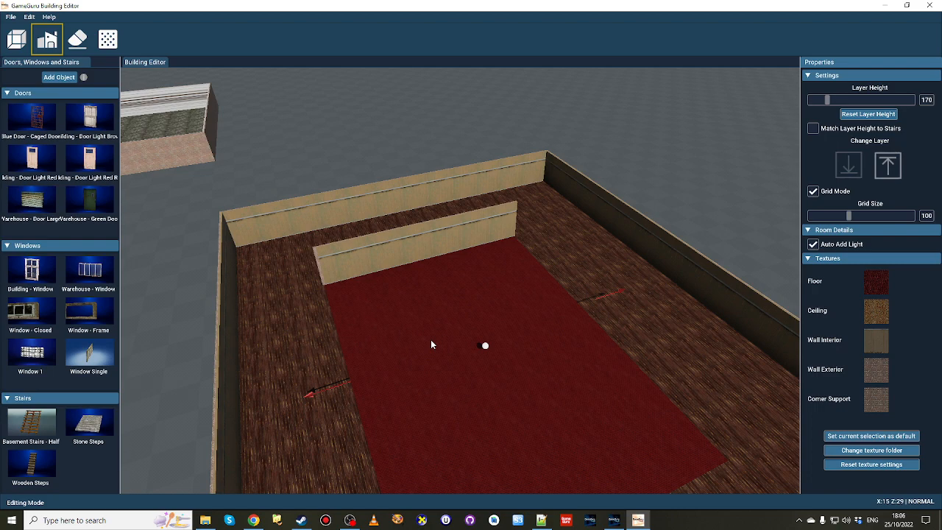
- Restore a corner post at the open corner of the red-floored area with wall mode
key("w")
right_click_drag(455, 319, 515, 397)
key("s")
right_click_drag(515, 273, 466, 265)
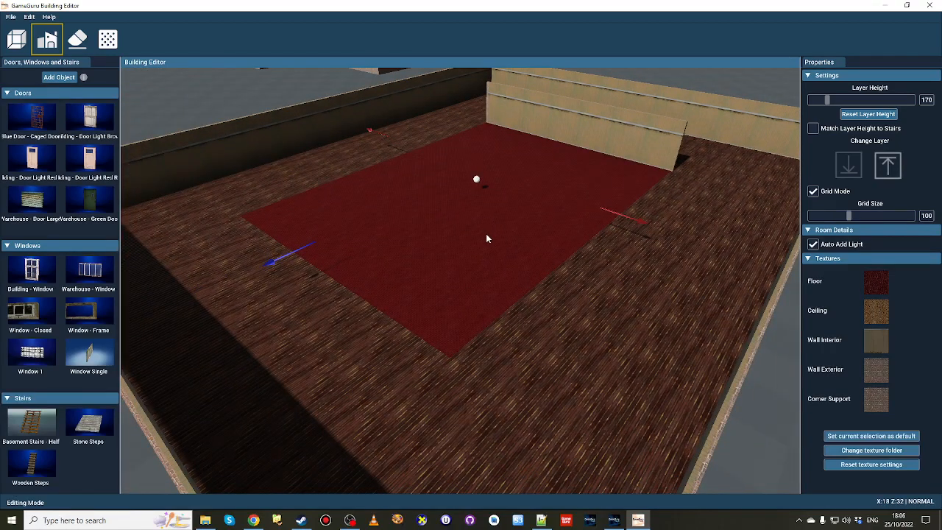
left_click(81, 40)
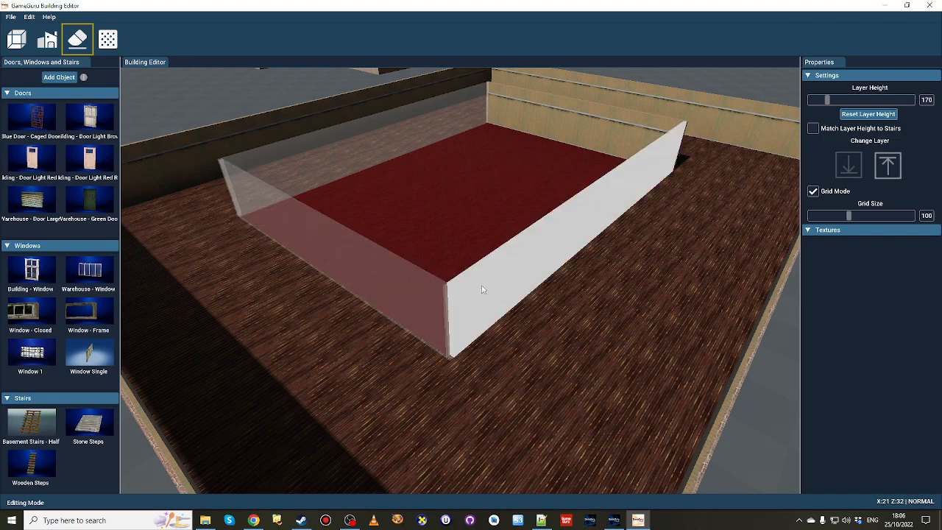
key("w")
right_click_drag(482, 289, 442, 257)
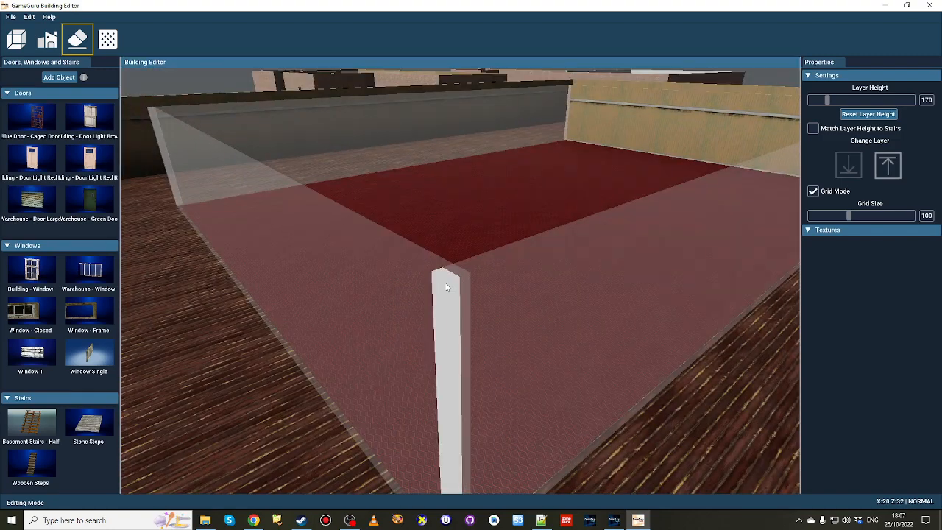
key("d")
mouse_move(465, 343)
right_mouse_down()
mouse_move(438, 343)
mouse_move(361, 383)
mouse_move(469, 342)
right_mouse_up()
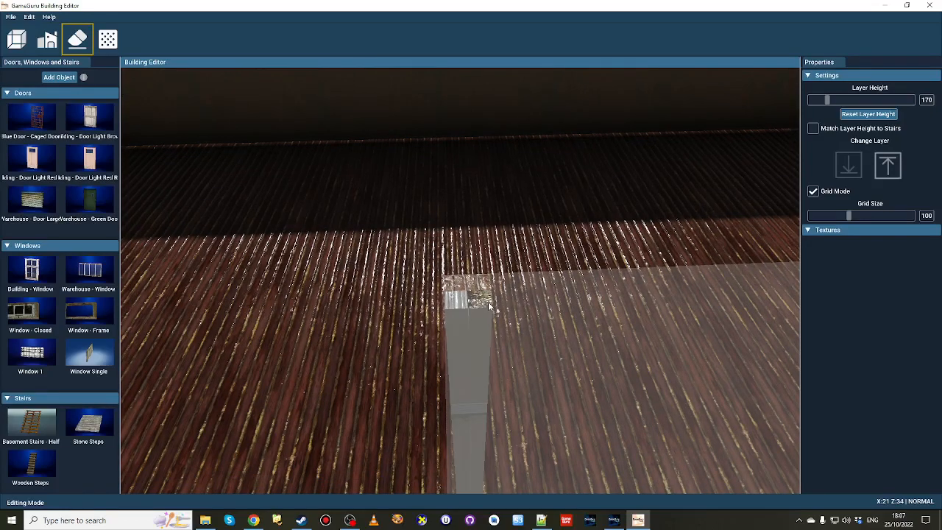
left_click(490, 351)
right_click_drag(461, 280, 376, 308)
scroll(376, 307, "down", 2)
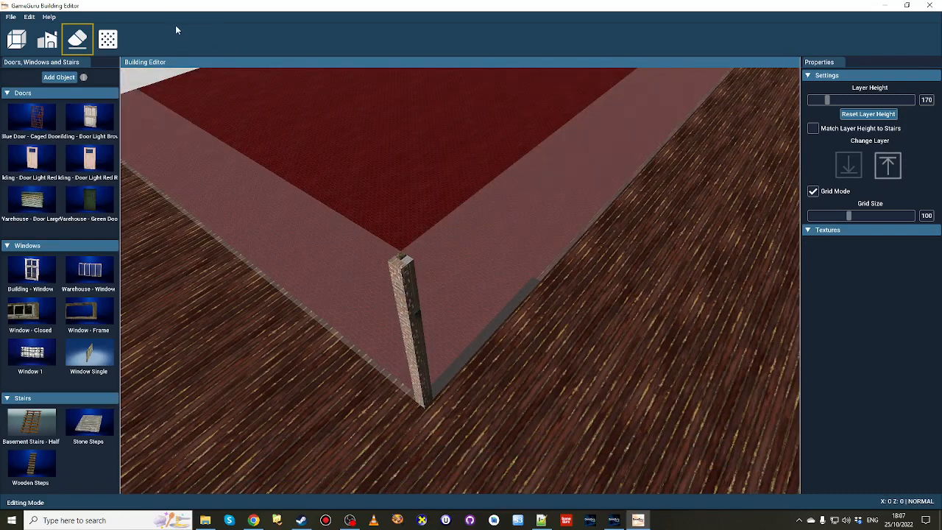
- In paint mode, apply the light patterned white texture to the sides and top of the corner post
left_click(107, 41)
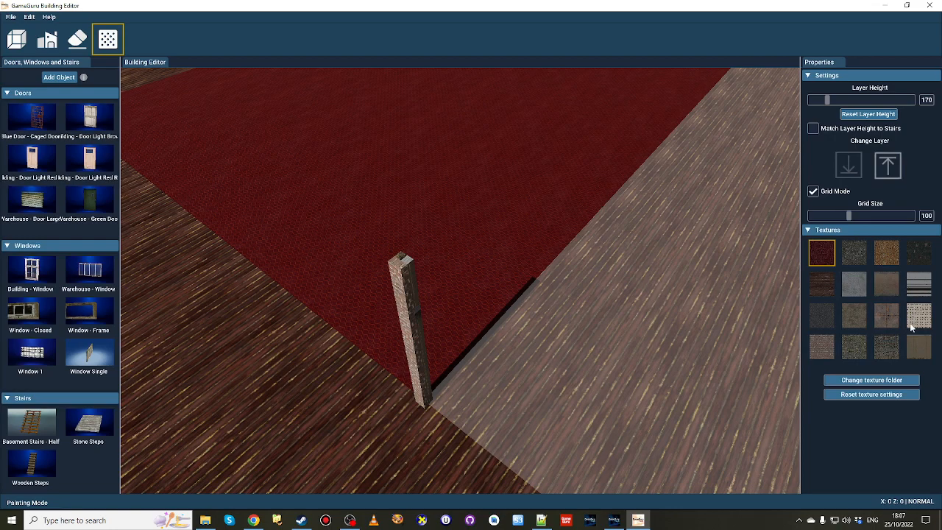
left_click(918, 316)
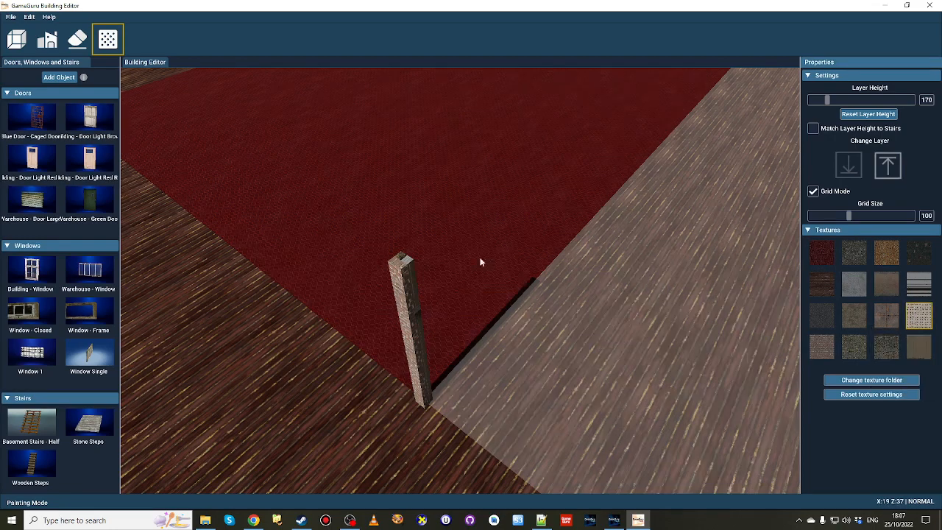
left_click(413, 279)
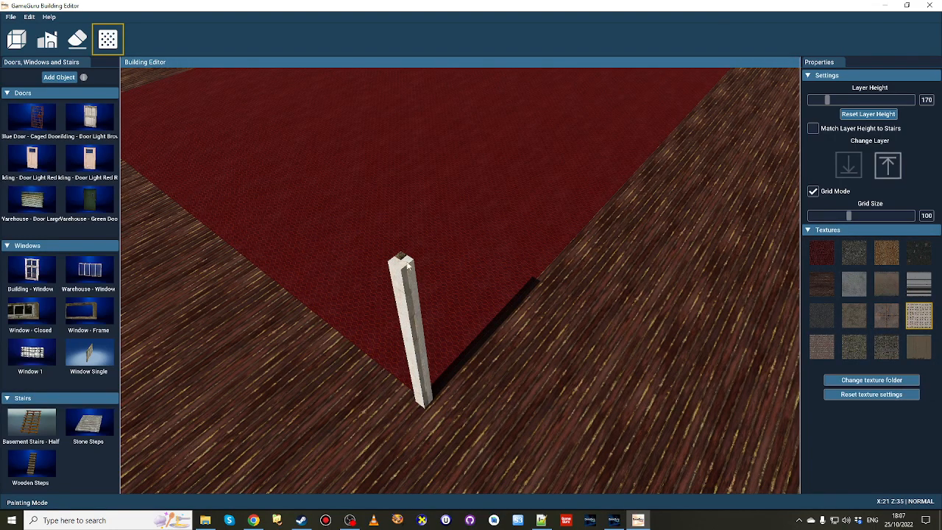
left_click(402, 257)
- Inspect the painted corner post from close up and from several sides
right_click_drag(412, 274, 663, 221)
right_click_drag(390, 285, 401, 289)
key("s")
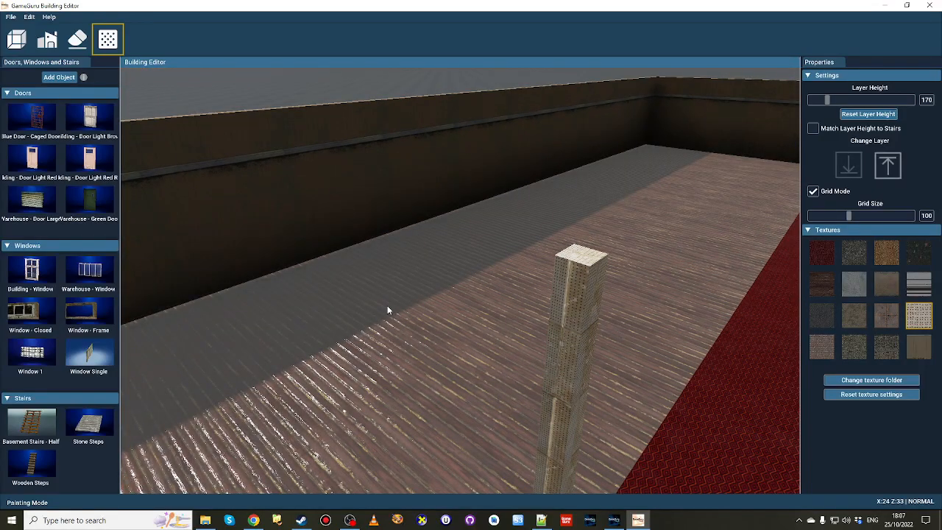
right_click_drag(388, 310, 338, 320)
key("w")
key("d")
right_click_drag(378, 272, 321, 287)
key("d")
key("s")
key("w")
key("s")
key("s")
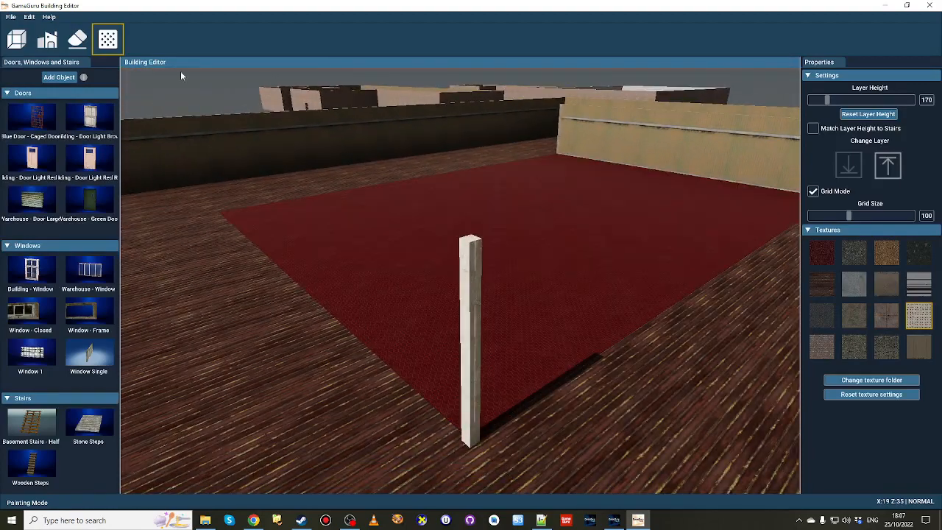
- Return to create mode and view the red-floored area, the painted post and the whole building from above and outside
left_click(52, 41)
key("s")
right_click_drag(273, 217, 318, 224)
key("w")
key("w")
right_click_drag(469, 280, 463, 285)
key("s")
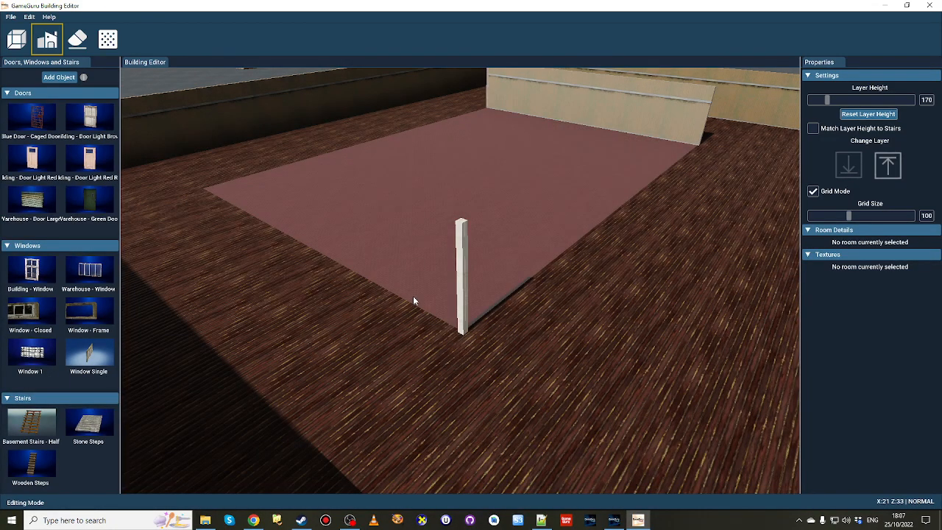
right_click_drag(413, 296, 286, 284)
key("d")
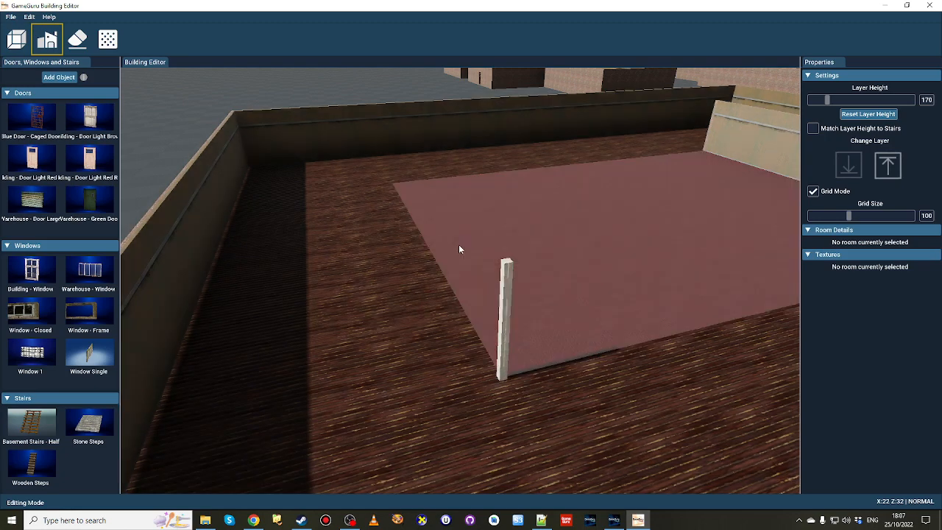
right_click_drag(458, 244, 551, 222)
key("s")
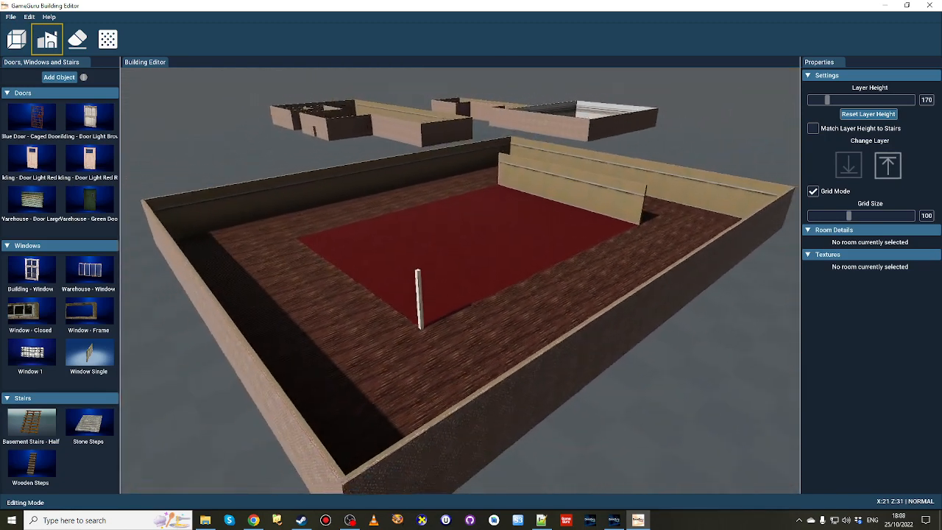
key("w")
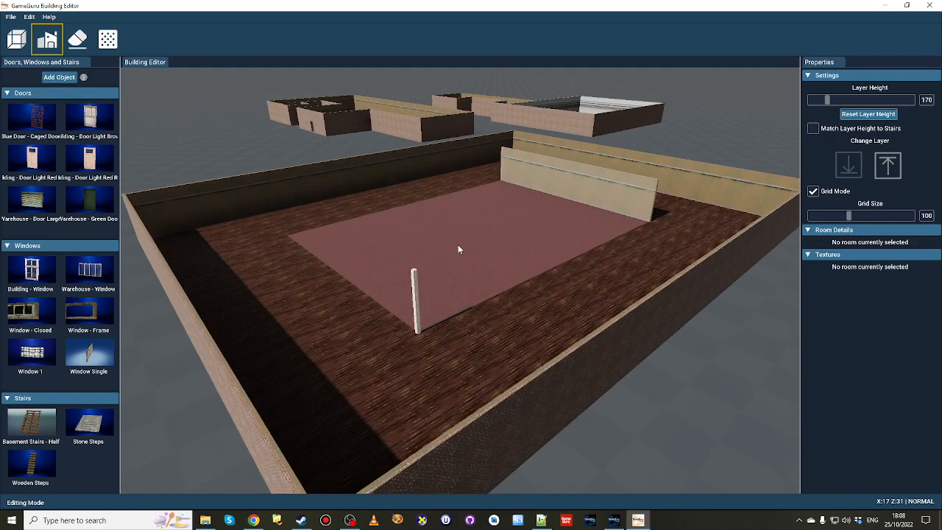
right_click_drag(458, 245, 441, 227)
key("w")
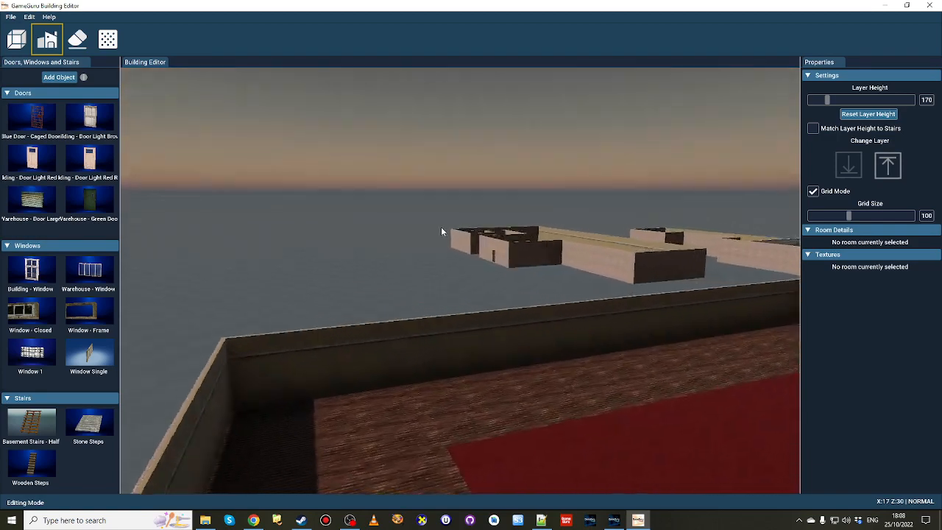
right_click_drag(495, 263, 504, 318)
key("s")
key("a")
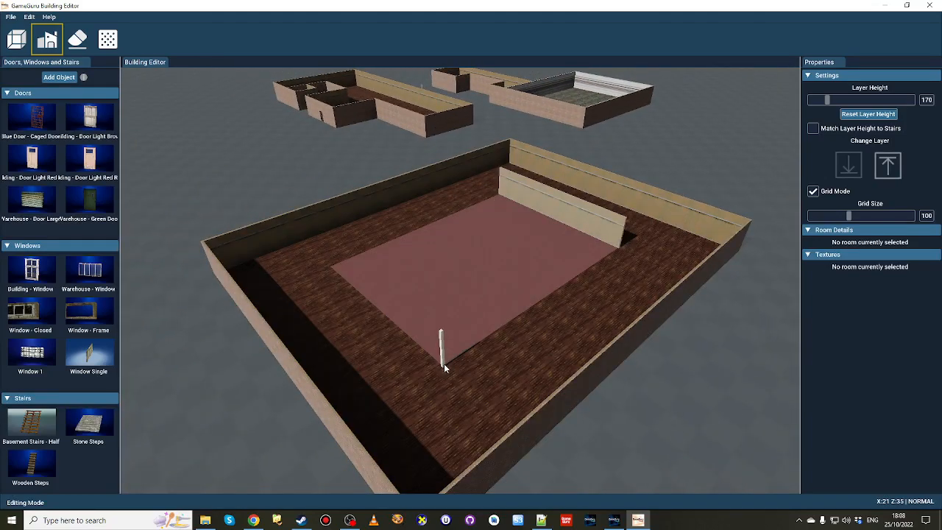
right_click_drag(290, 266, 258, 238)
key("a")
key("w")
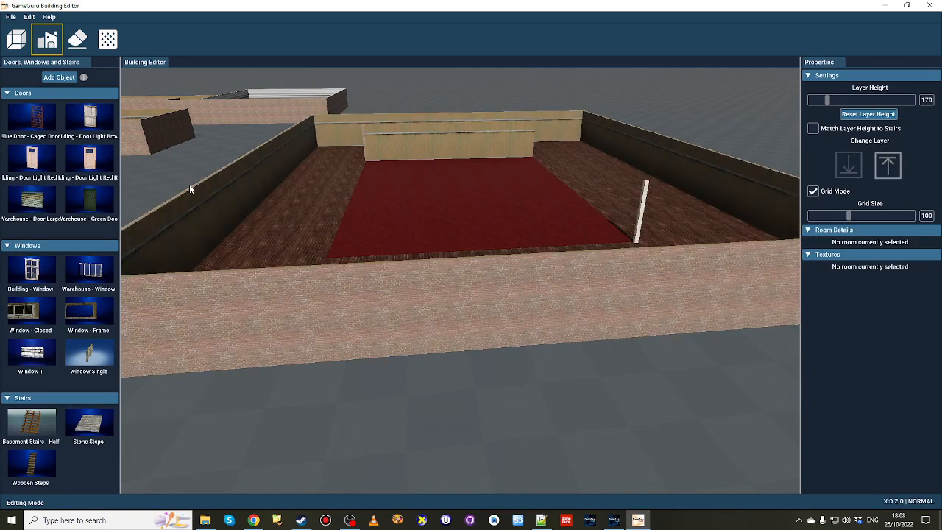
- Place a large warehouse door, a caged blue door and a light red door side by side in the outer brick wall
left_click(32, 199)
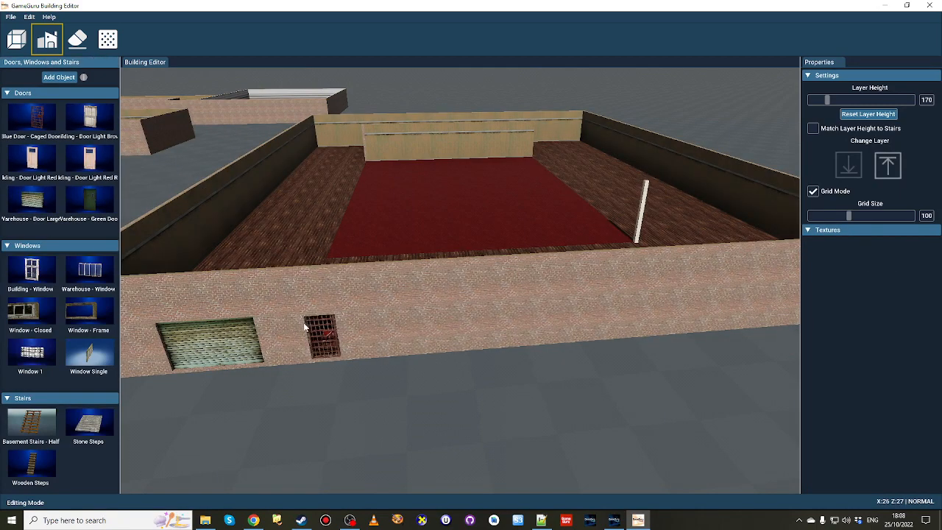
left_click(307, 328)
left_click(43, 164)
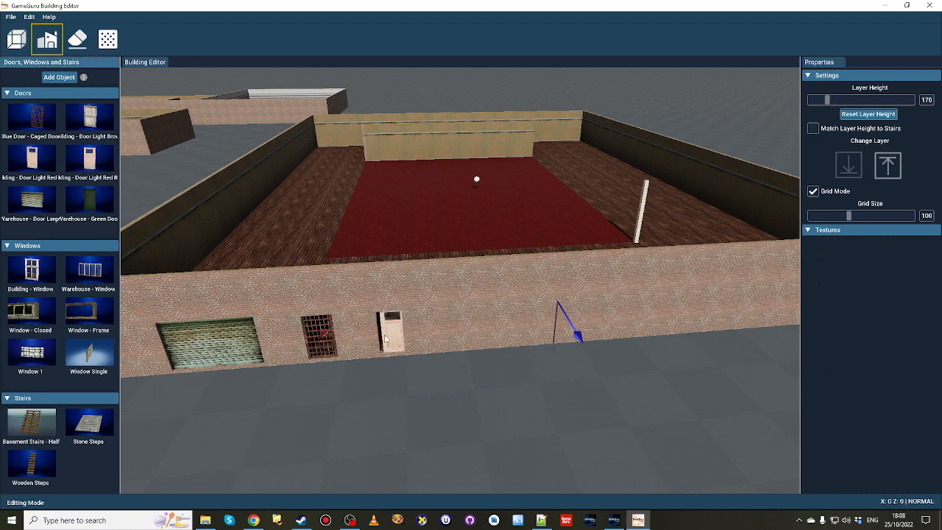
left_click(389, 331)
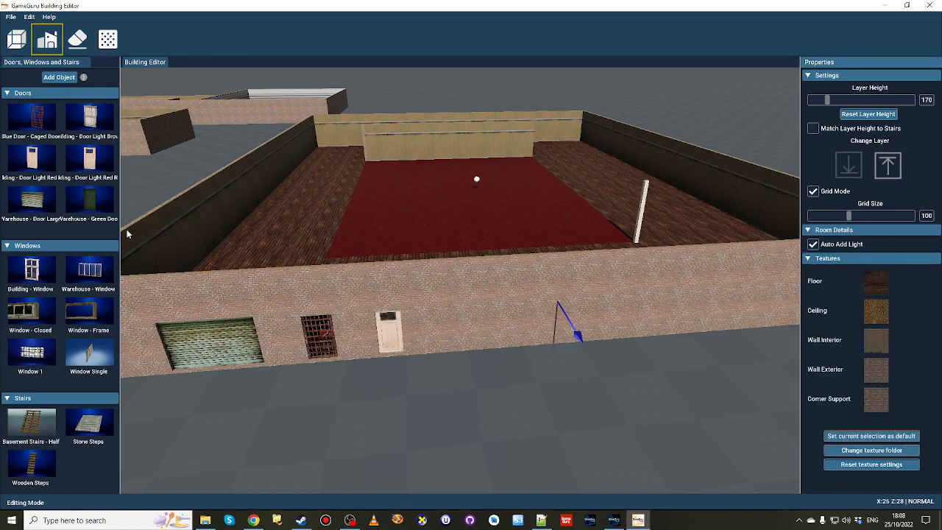
- Add the green warehouse door beside the light red door and slide it further along the brick wall
left_click(92, 203)
left_click(465, 326)
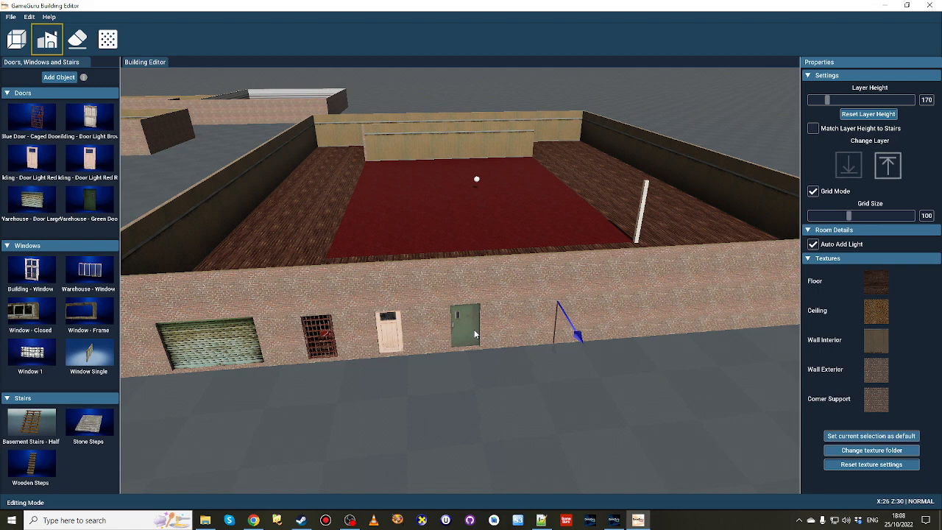
left_click_drag(463, 328, 503, 329)
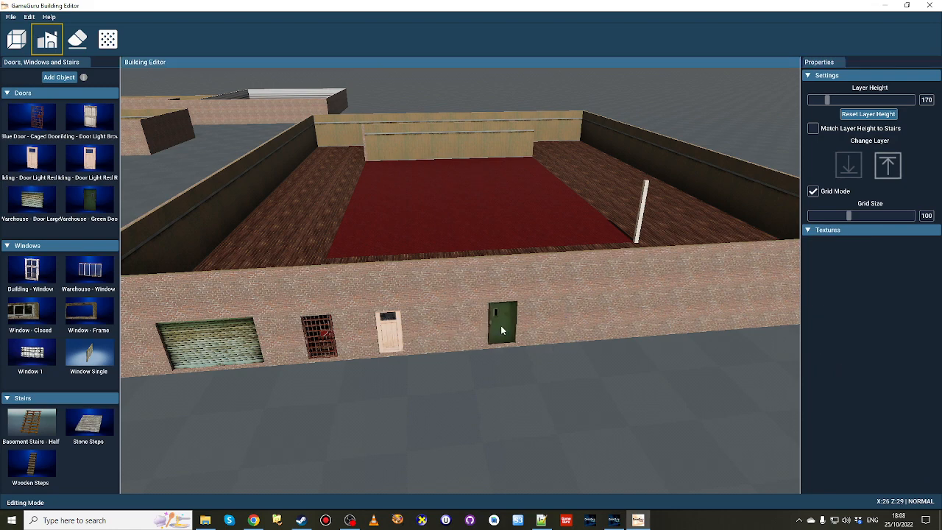
- Slide the light red door, caged blue door and large warehouse door along the brick wall towards the green door
left_click_drag(390, 338, 442, 335)
left_click_drag(318, 338, 391, 333)
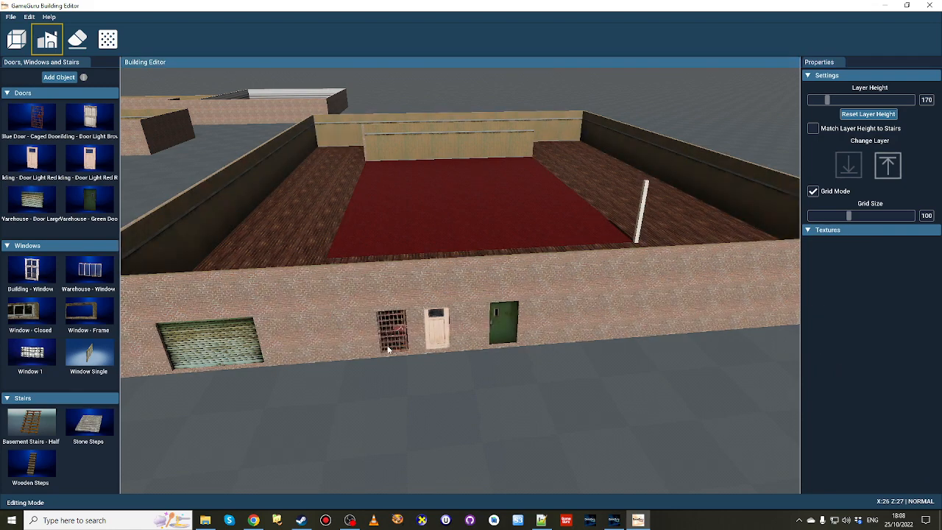
left_click_drag(222, 363, 283, 361)
- Place a Warehouse - Window in the brick wall beside the green door and view the wall from inside and outside
key("w")
mouse_move(284, 361)
right_mouse_down()
mouse_move(346, 370)
mouse_move(302, 357)
right_mouse_up()
key("s")
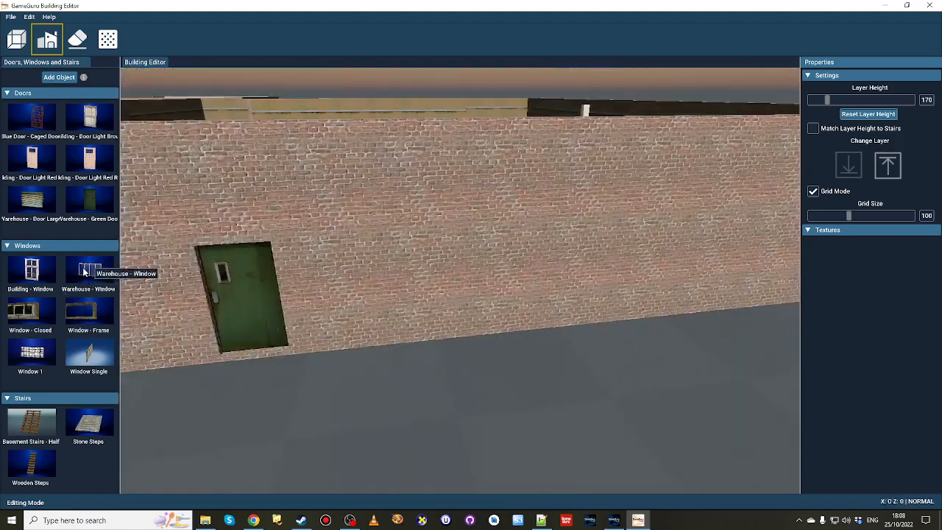
left_click(85, 272)
left_click(370, 287)
key("w")
right_click_drag(369, 287, 317, 287)
key("w")
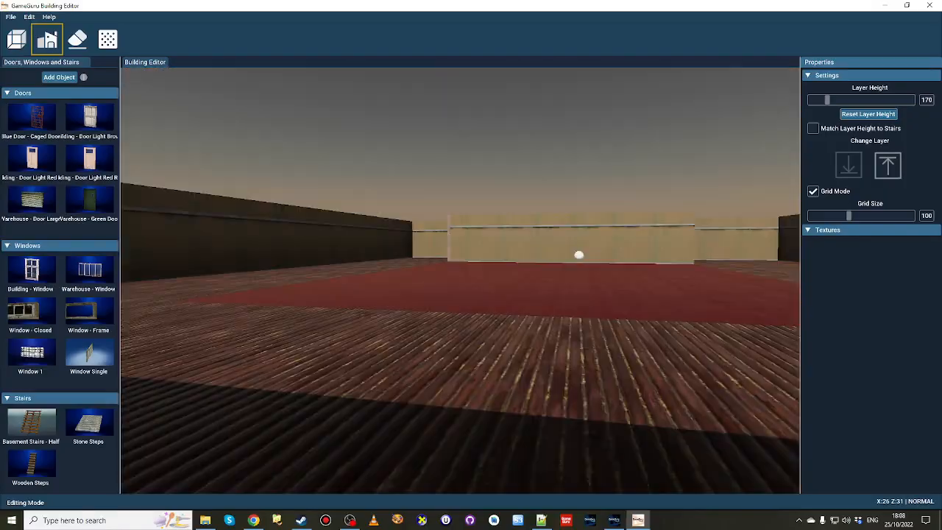
key("s")
key("s")
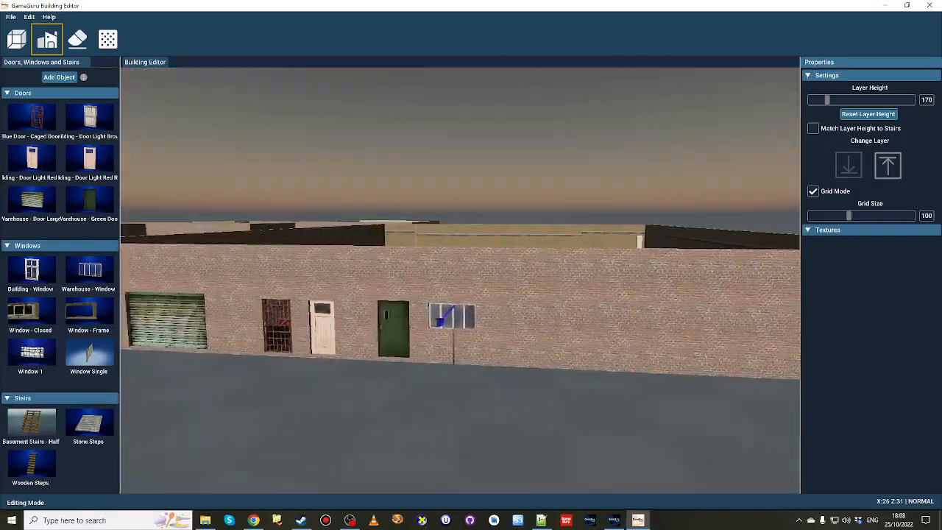
- Examine the painted corner post and the red floor edge at its base from close up and further back
key("w")
right_click_drag(317, 288, 254, 330)
key("d")
right_click_drag(457, 366, 458, 367)
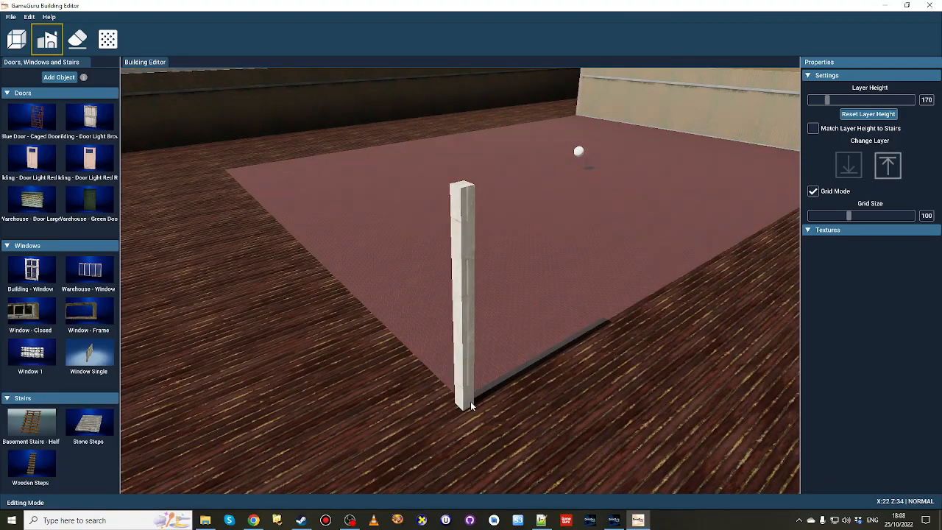
key("w")
mouse_move(471, 405)
right_mouse_down()
mouse_move(469, 413)
mouse_move(464, 394)
right_mouse_up()
key("s")
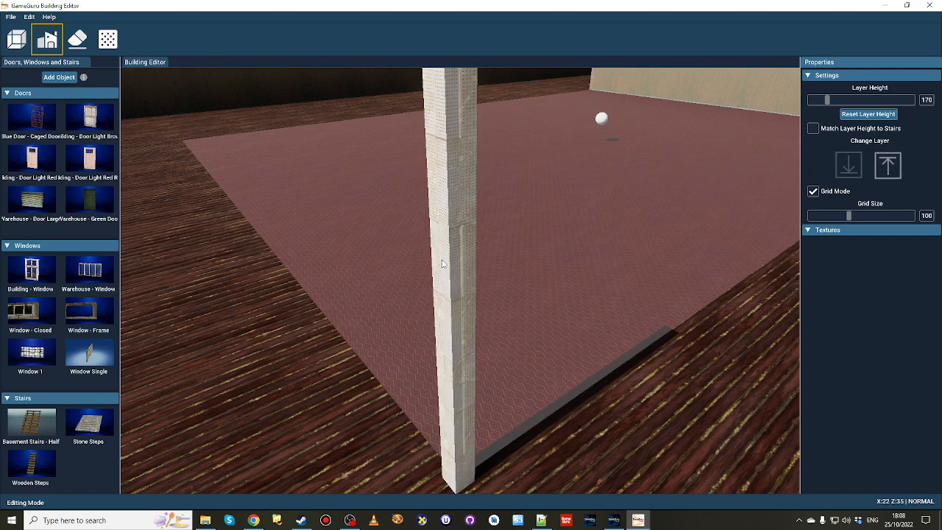
key("s")
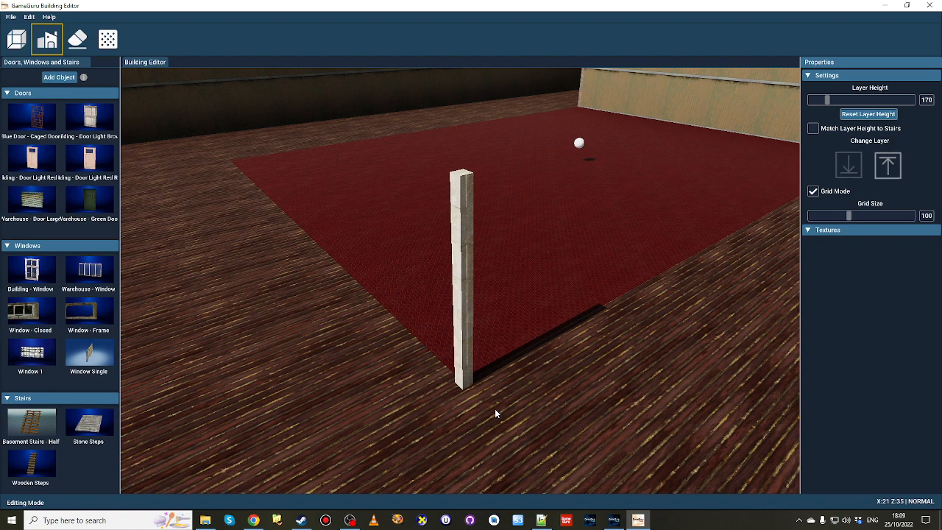
right_click_drag(495, 410, 516, 407)
key("a")
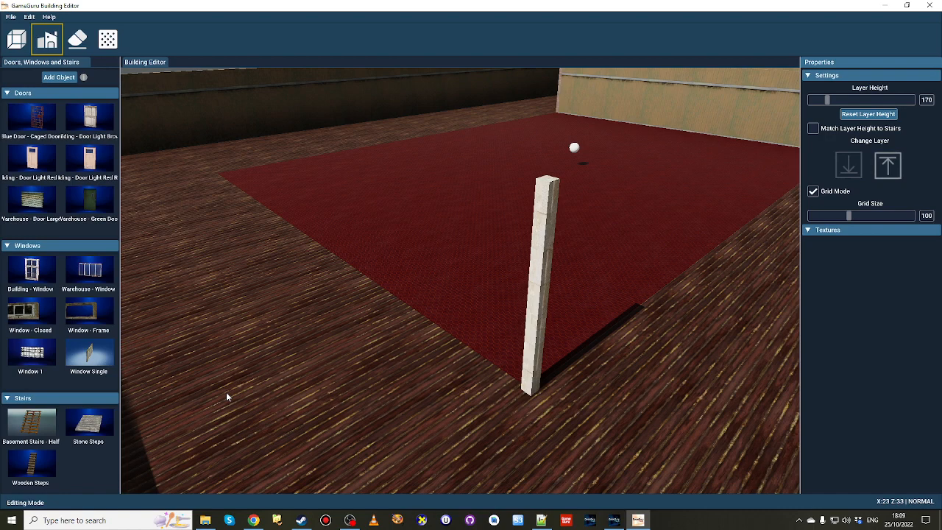
- Look around the red-floored area and view the post together with the doors and window from inside the building
key("w")
right_click_drag(227, 397, 237, 373)
key("w")
key("s")
key("s")
key("w")
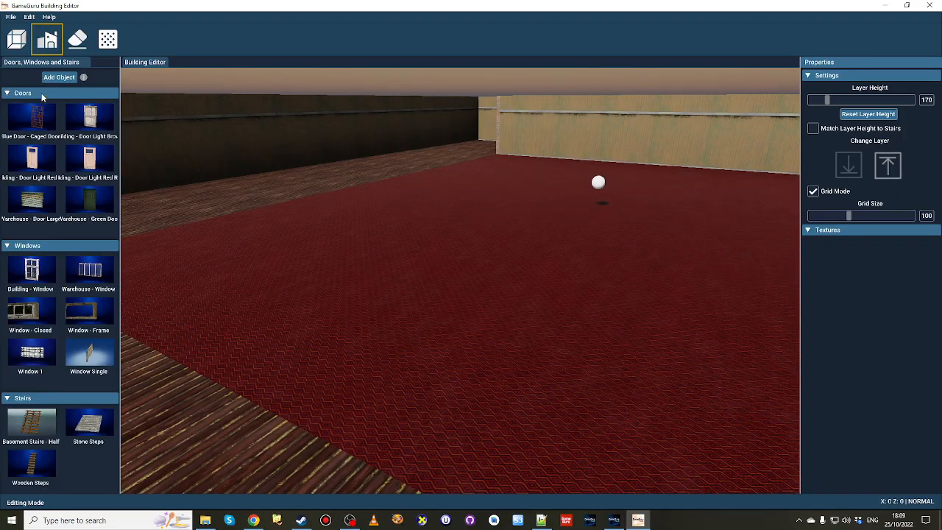
right_click_drag(131, 393, 131, 393)
key("w")
key("d")
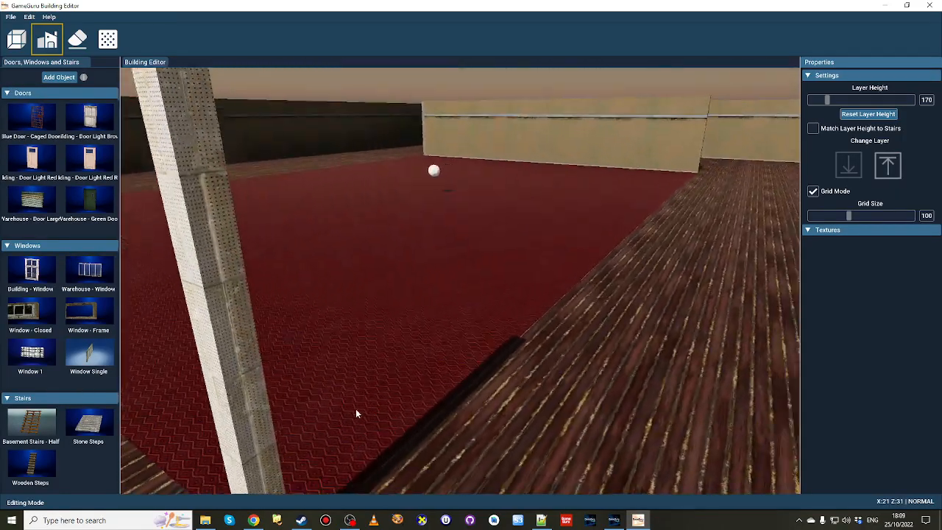
key("d")
right_click_drag(667, 305, 666, 305)
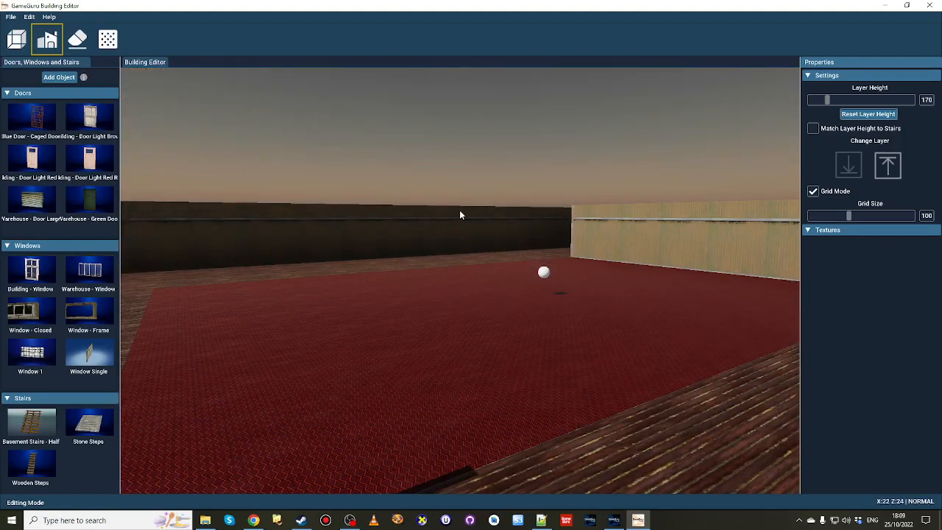
right_click_drag(721, 425, 721, 425)
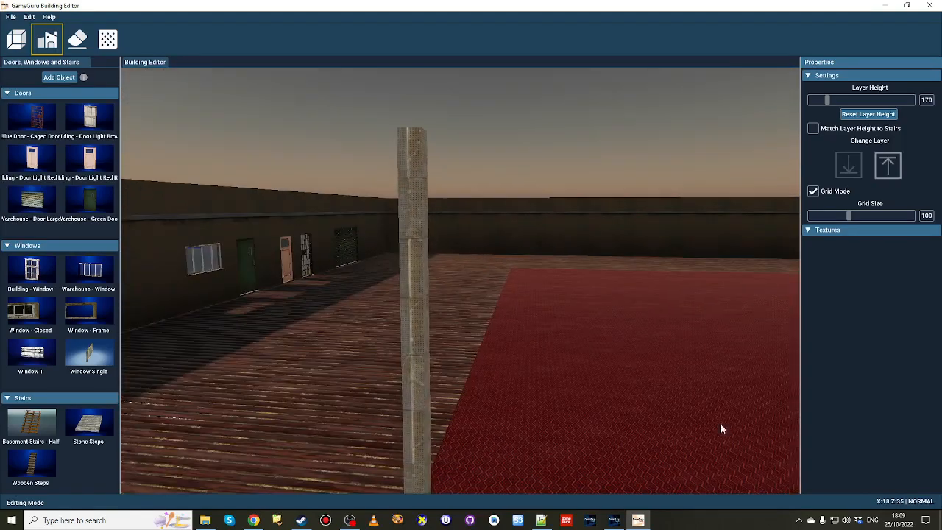
right_click_drag(411, 309, 425, 310)
key("w")
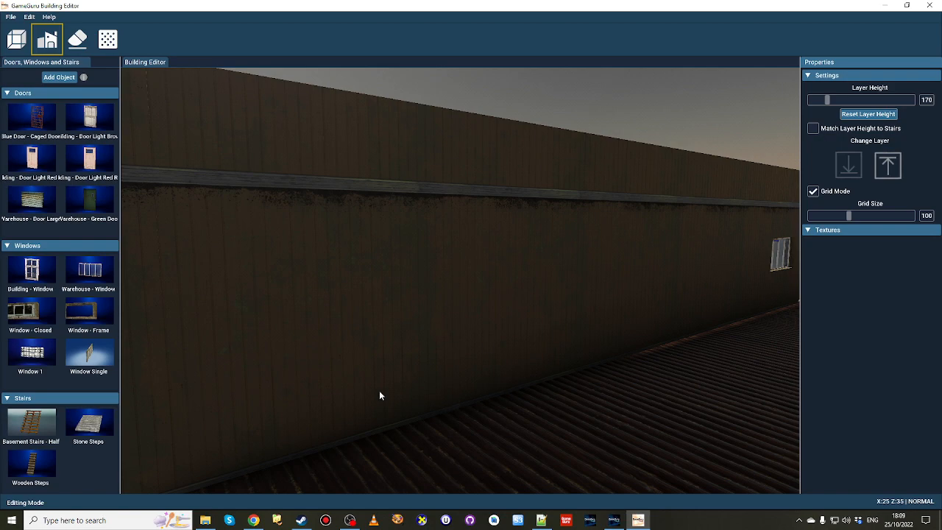
- Examine the dark interior face of the outer wall along its length near the window
right_click_drag(585, 286, 563, 262)
key("a")
key("d")
key("a")
key("d")
key("a")
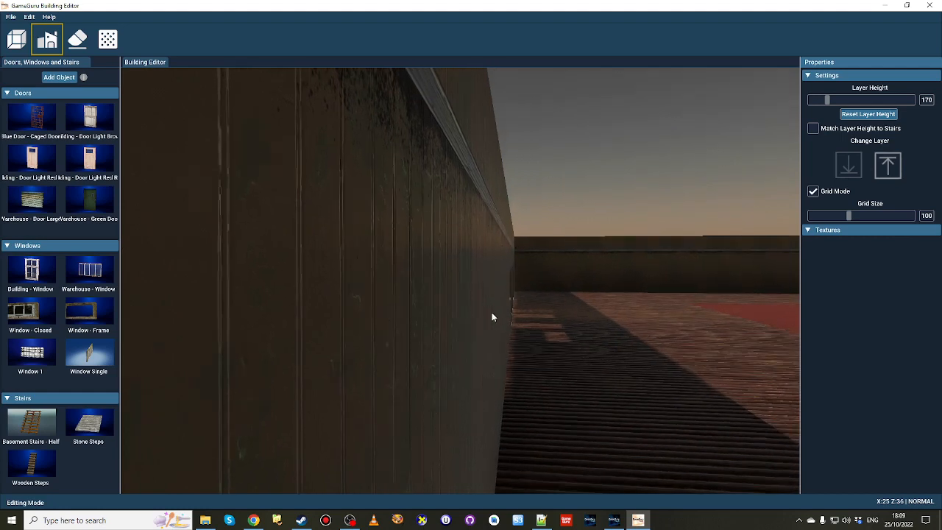
right_click_drag(493, 316, 565, 231)
key("d")
key("d")
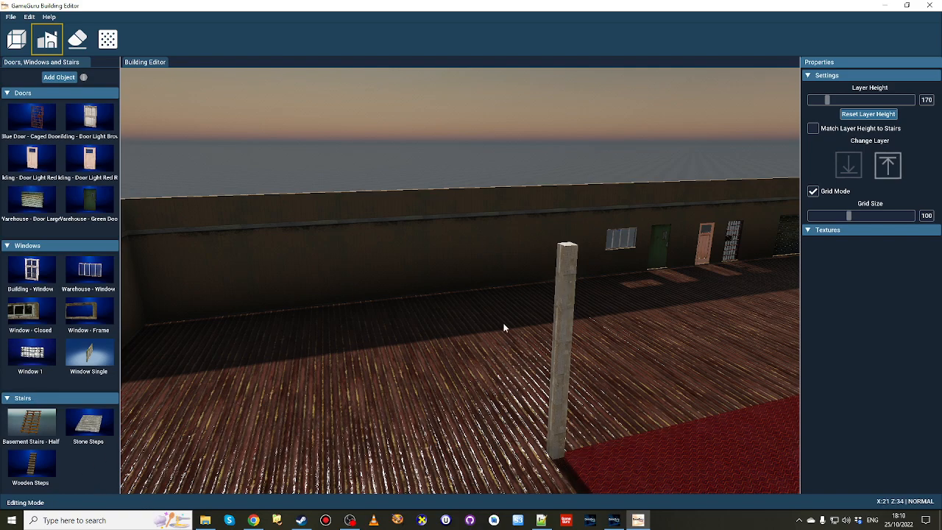
- Return to the corner post and view it up close and from above the building
right_click_drag(504, 328, 578, 335)
key("a")
key("a")
key("w")
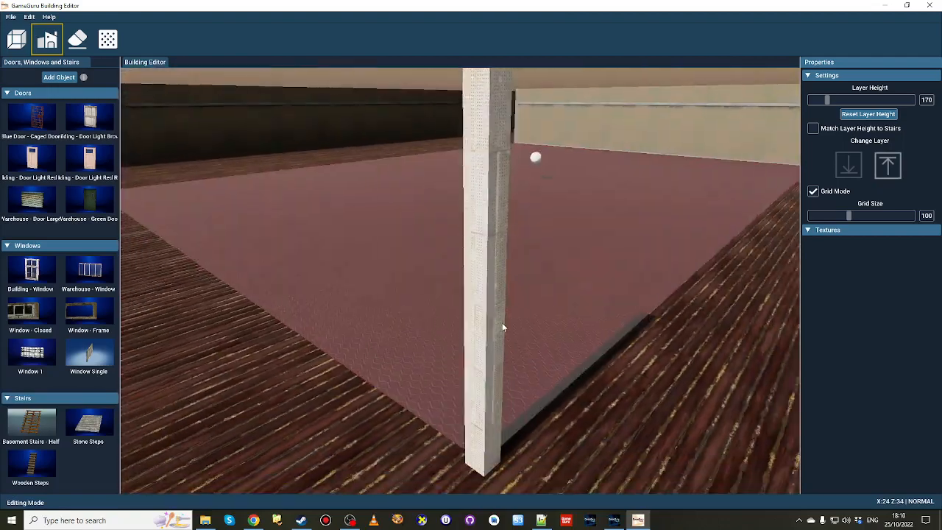
key("s")
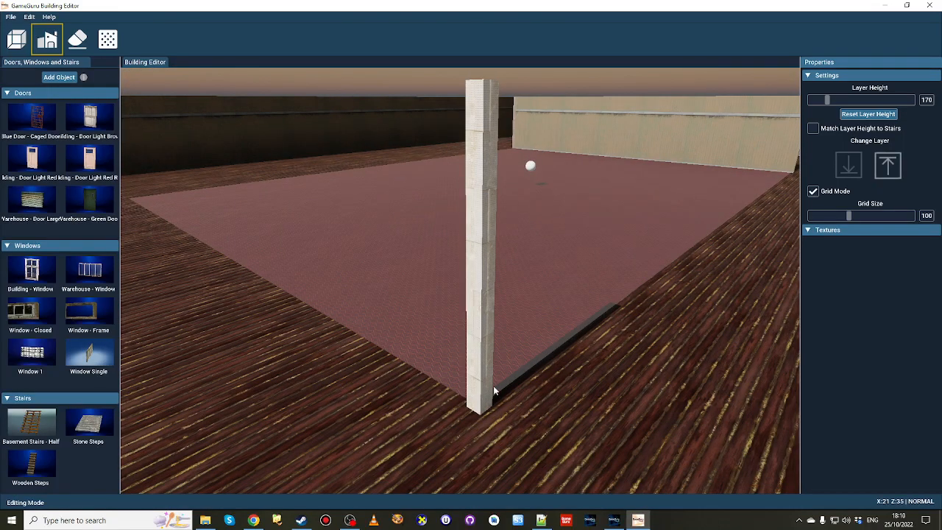
key("s")
right_click_drag(492, 380, 495, 436)
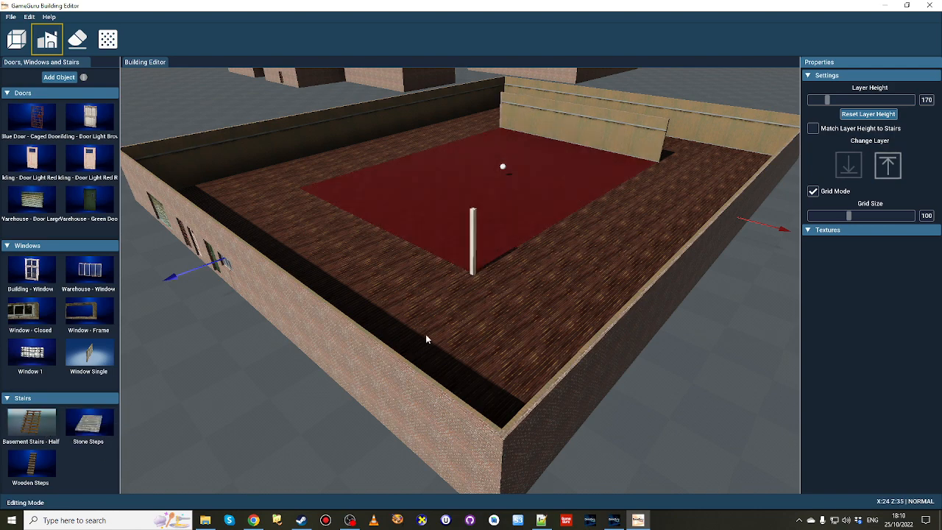
- Place a second Warehouse - Window in the outer brick wall, slightly higher than the existing window
mouse_move(426, 334)
right_mouse_down()
mouse_move(305, 308)
mouse_move(350, 297)
mouse_move(427, 320)
mouse_move(446, 315)
mouse_move(421, 308)
mouse_move(425, 332)
mouse_move(425, 301)
mouse_move(426, 336)
right_mouse_up()
key("w")
key("w")
key("s")
key("d")
key("d")
key("w")
key("s")
key("s")
key("w")
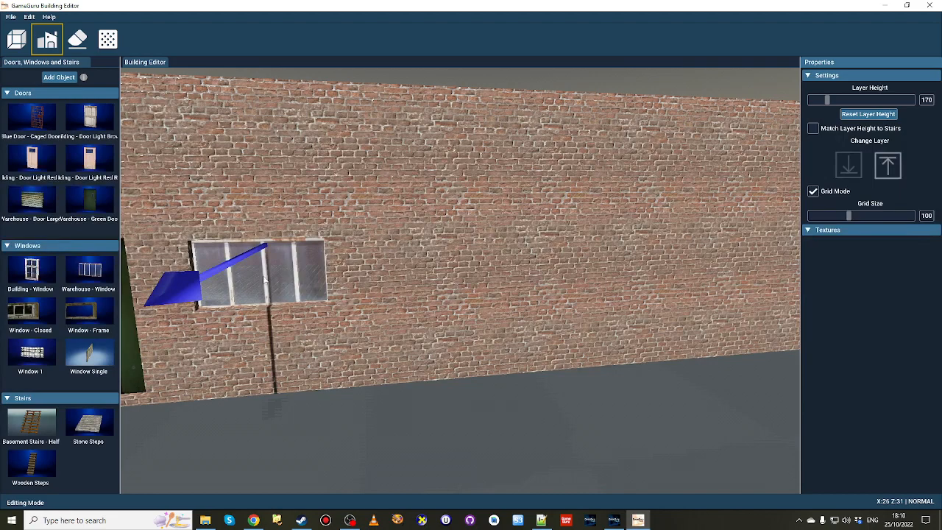
mouse_move(274, 278)
right_mouse_down()
mouse_move(441, 275)
mouse_move(283, 281)
right_mouse_up()
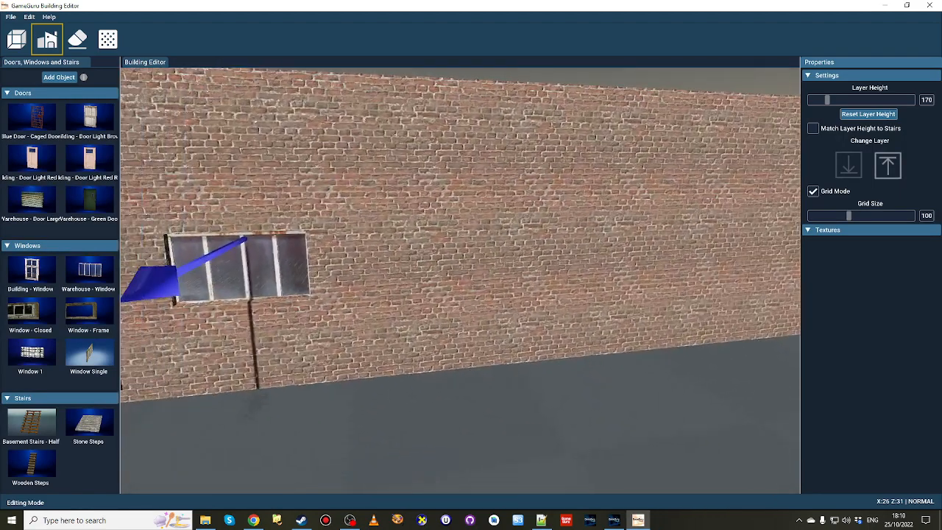
left_click(99, 269)
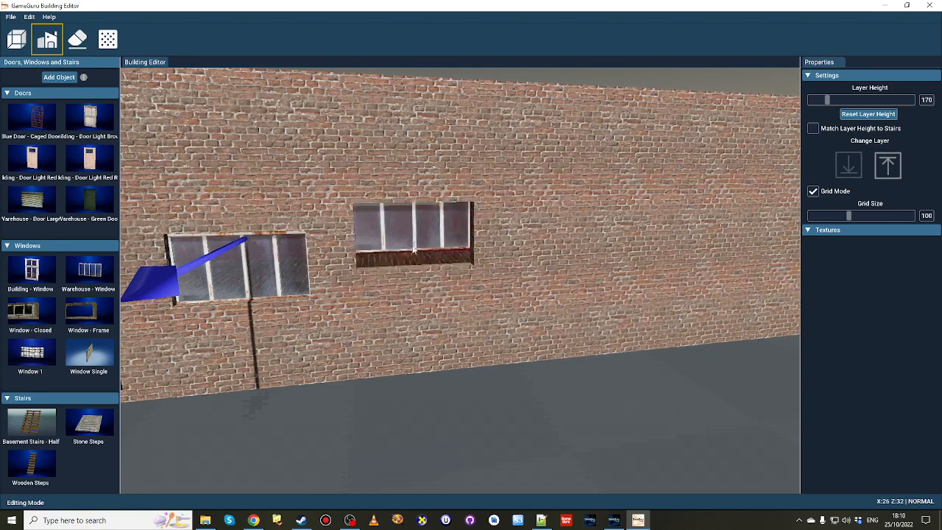
left_click(427, 261)
left_click(425, 269)
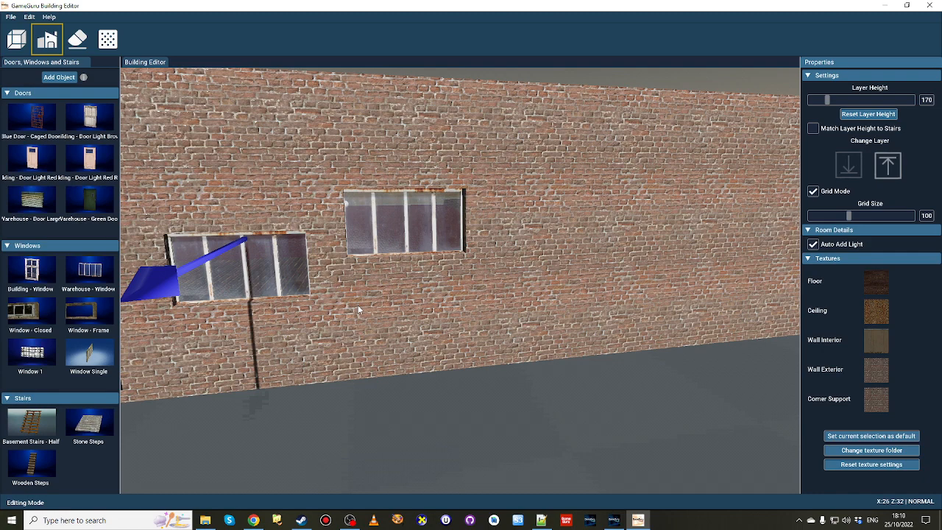
- Delete both warehouse windows from the outer brick wall
left_click(394, 206)
key("Delete")
left_click(266, 249)
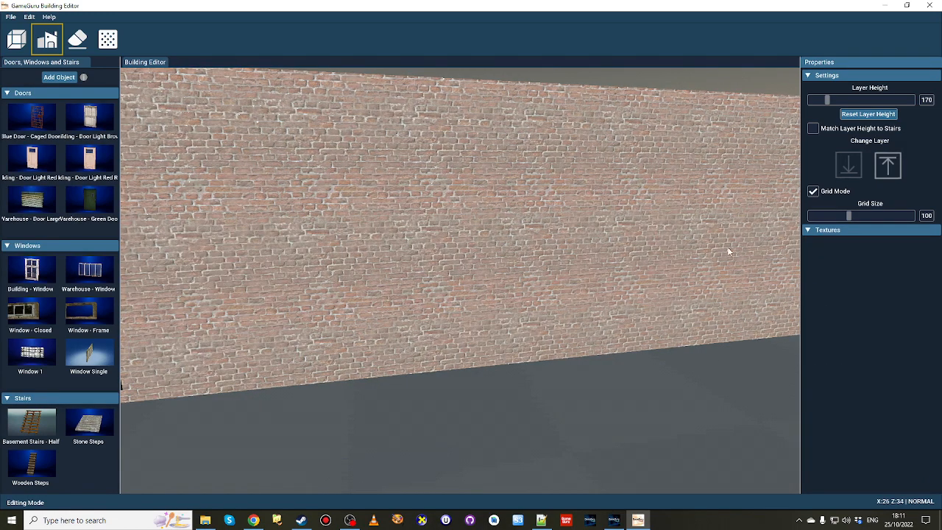
- Place three Warehouse - Window objects side by side in the outer brick wall
left_click_drag(92, 269, 231, 305)
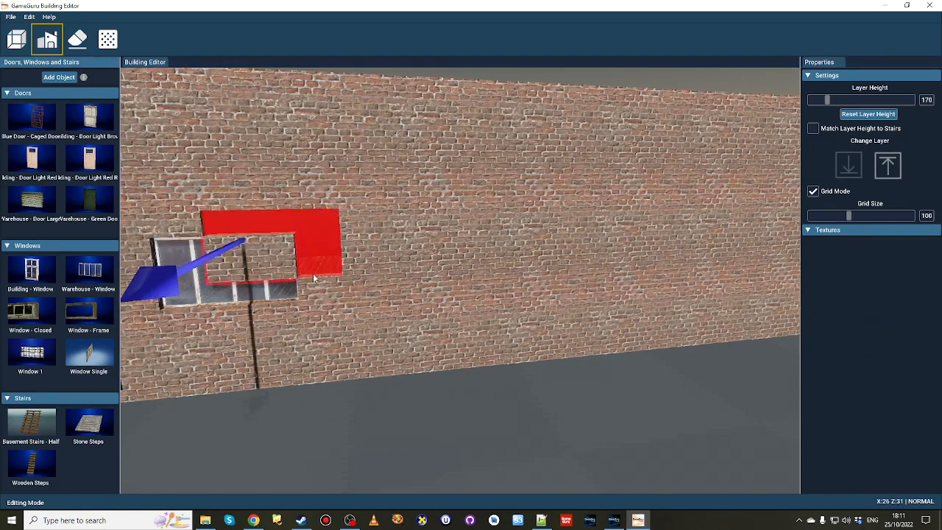
left_click(381, 295)
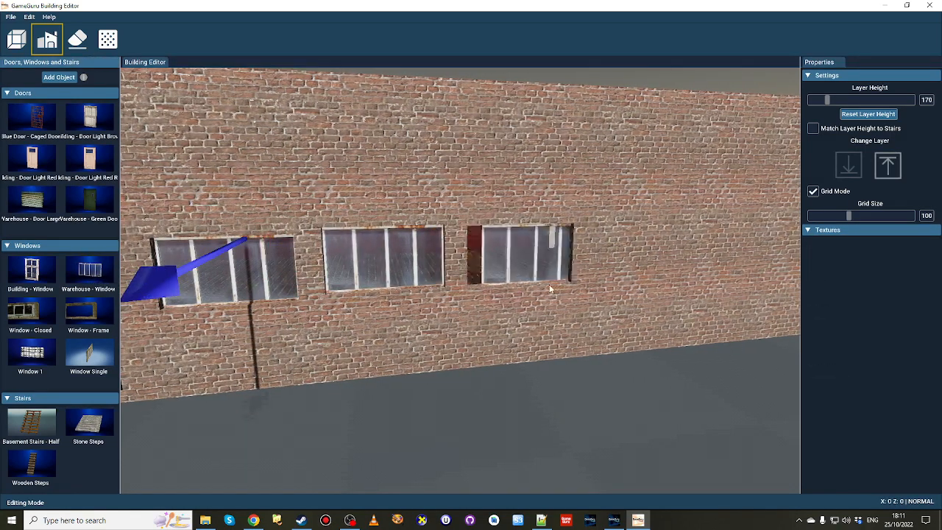
left_click(519, 289)
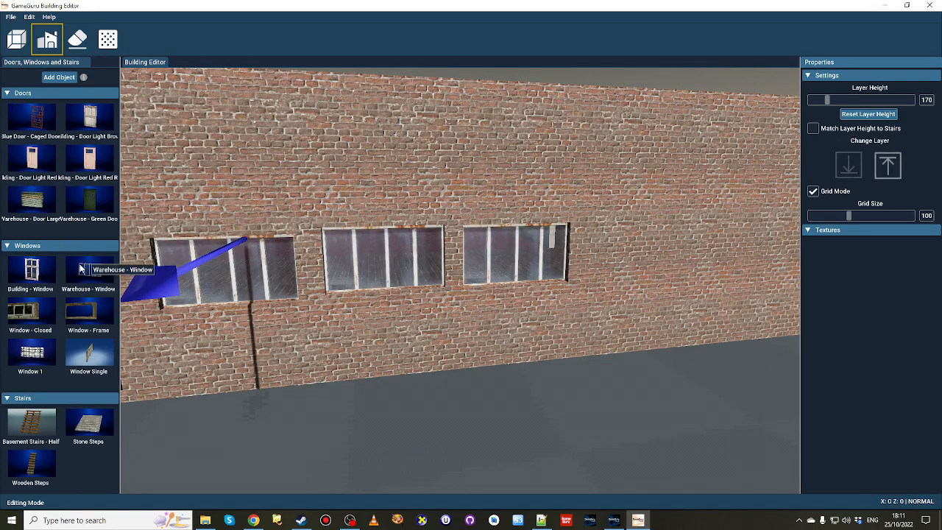
- Delete all three warehouse windows one after another
key("Delete")
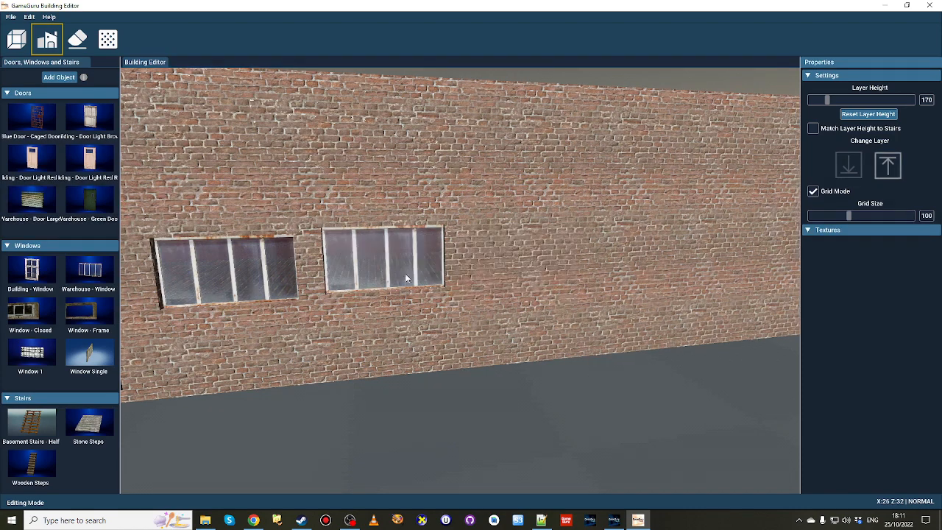
key("Delete")
key("Delete")
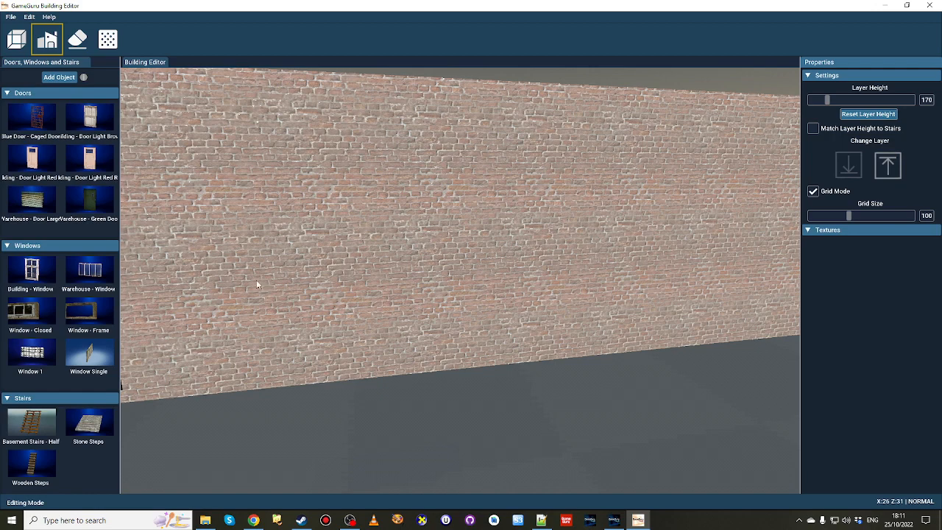
- Place a single Warehouse - Window in the cleared brick wall and cancel placing another one beside it
left_click(89, 269)
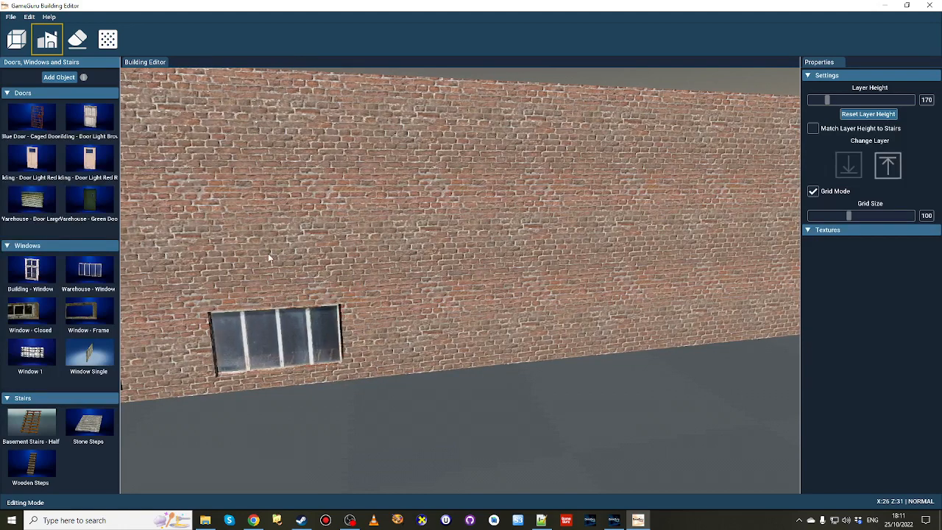
left_click(268, 254)
left_click(95, 272)
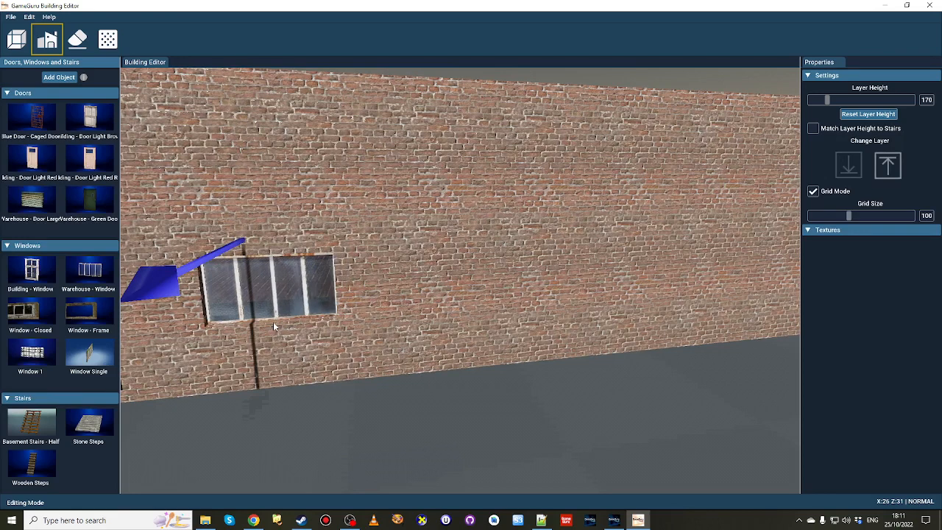
left_click(273, 322)
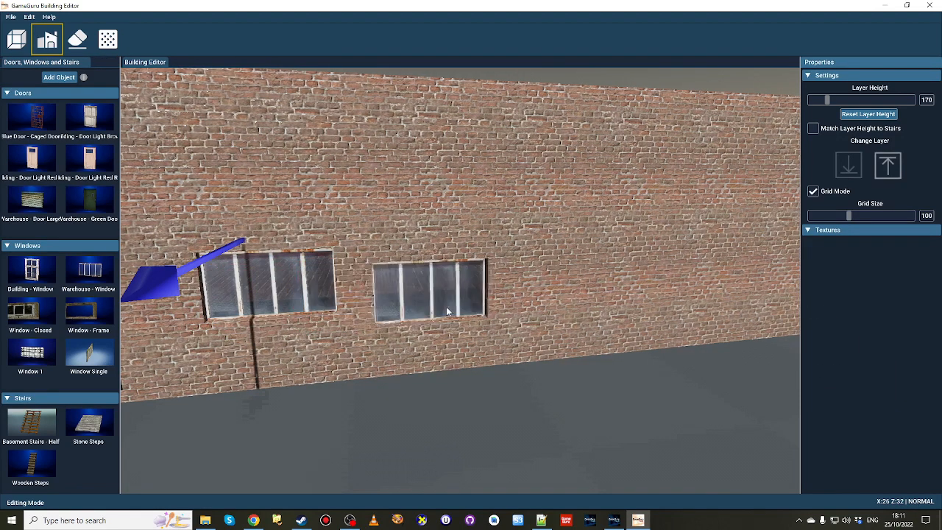
right_click(394, 308)
left_click(378, 300)
- Replace the single window with two Warehouse - Window objects placed side by side in the brick wall
left_click(278, 291)
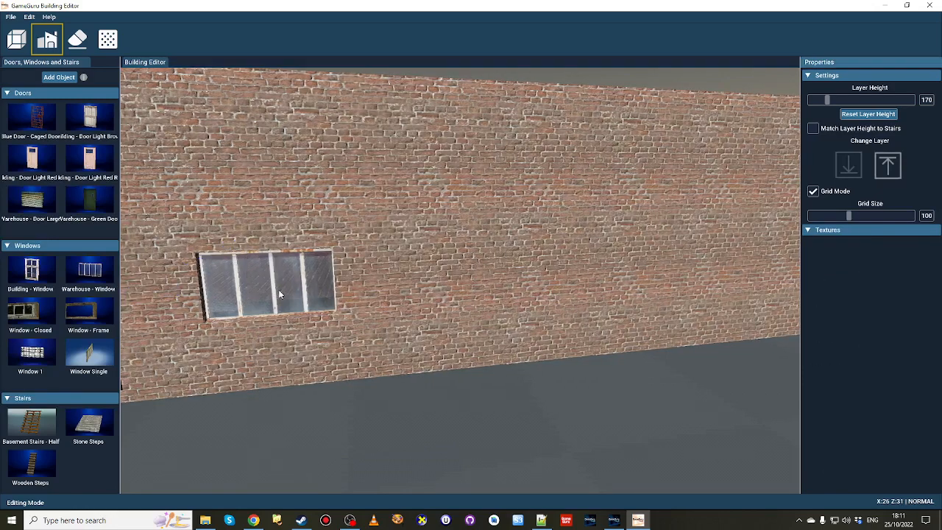
key("Delete")
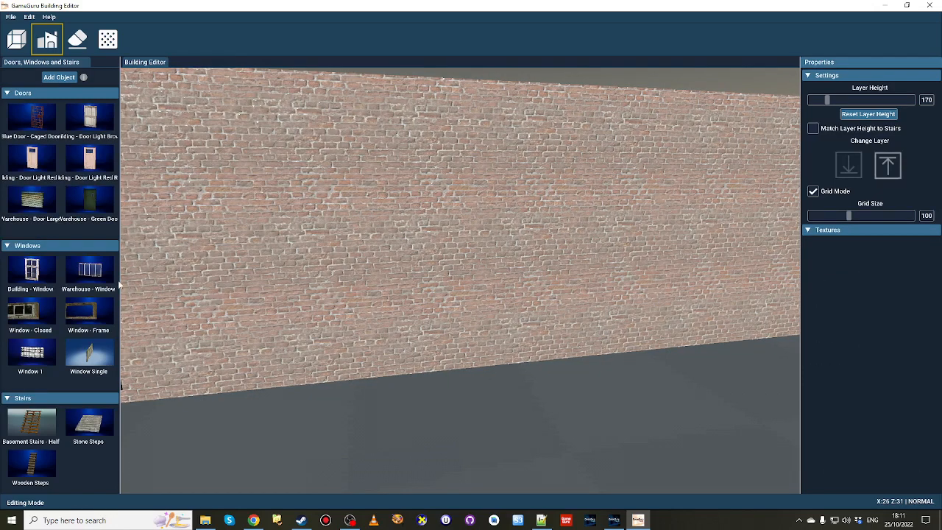
left_click(94, 273)
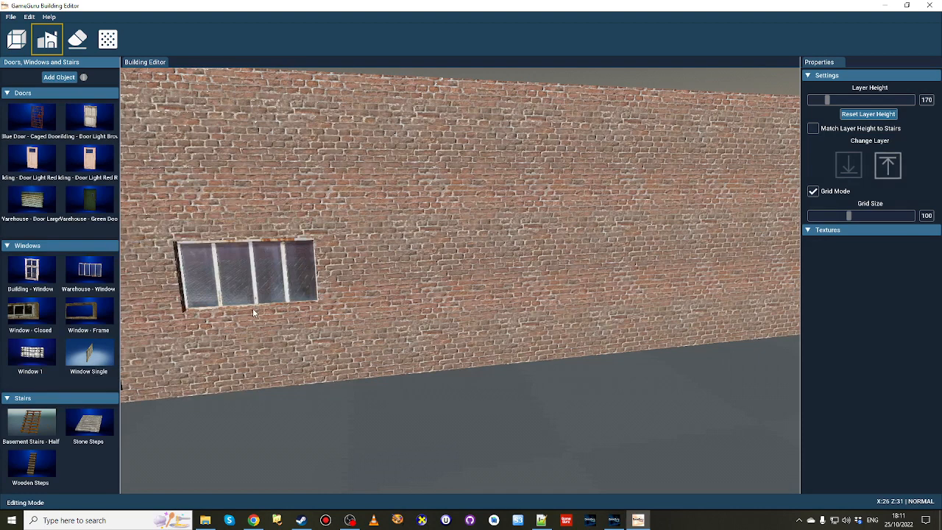
left_click(253, 313)
left_click(395, 290)
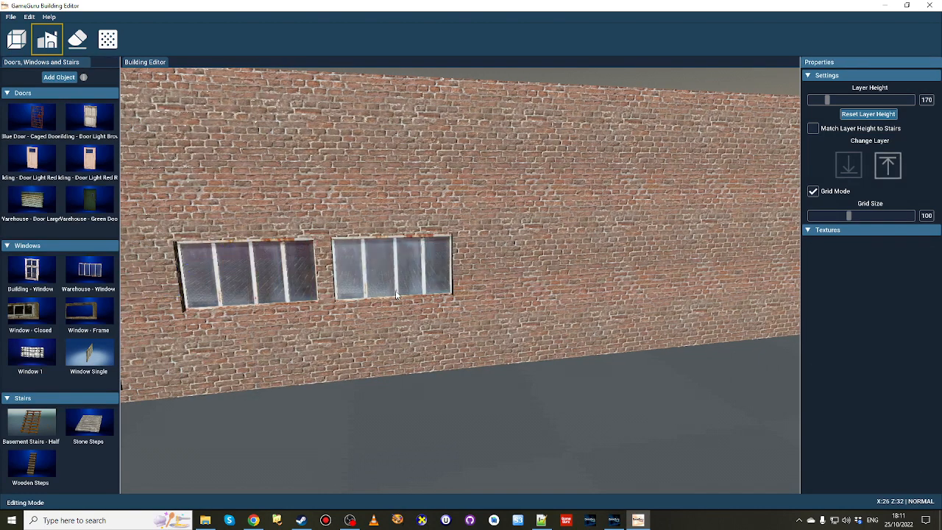
- Extend the row in the outer brick wall with two more Warehouse - Window objects and cancel placing a further one
left_click(512, 278)
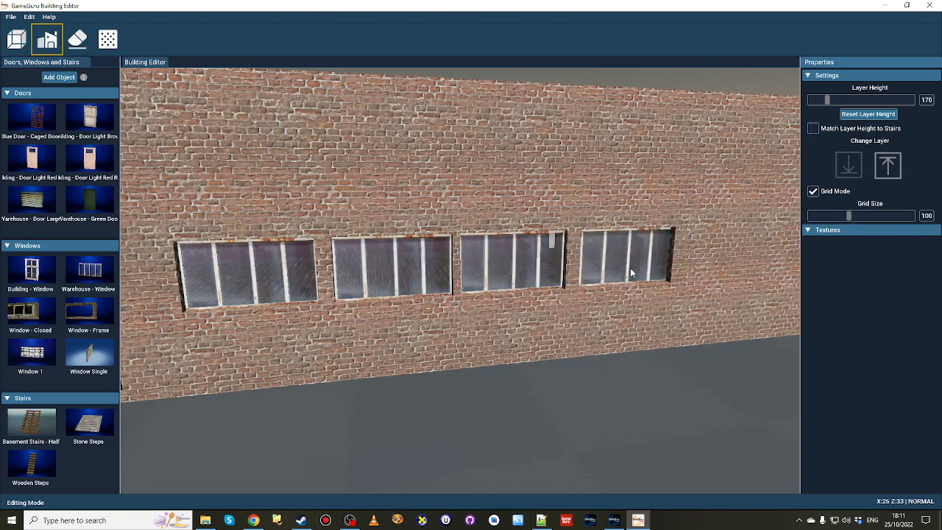
left_click(627, 272)
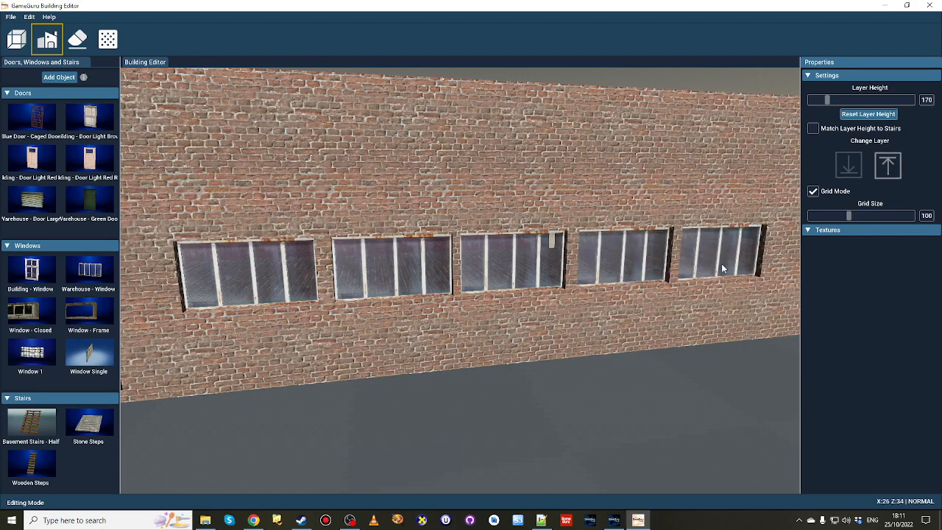
left_click(723, 269)
right_click(737, 269)
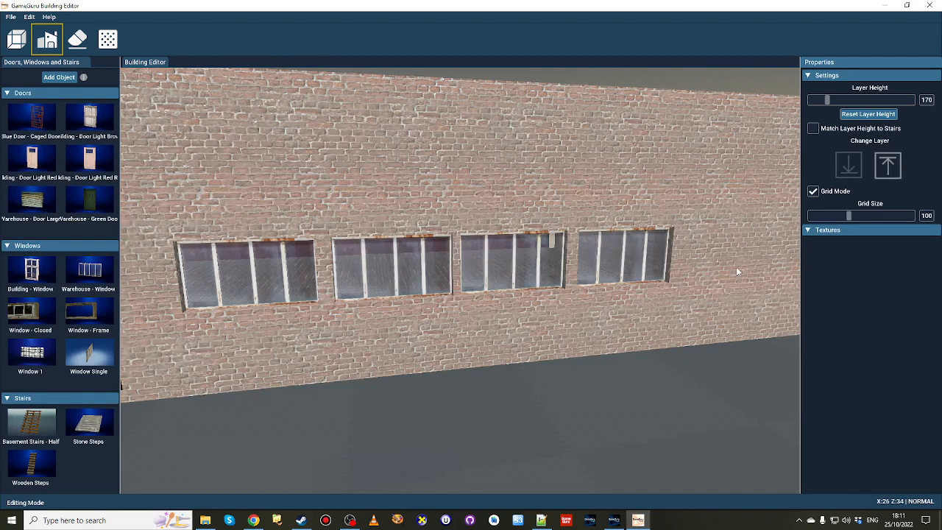
- Examine the row of warehouse windows beside the green door up close and from a distance, checking their spacing and glass
right_click_drag(638, 295, 137, 295)
key("w")
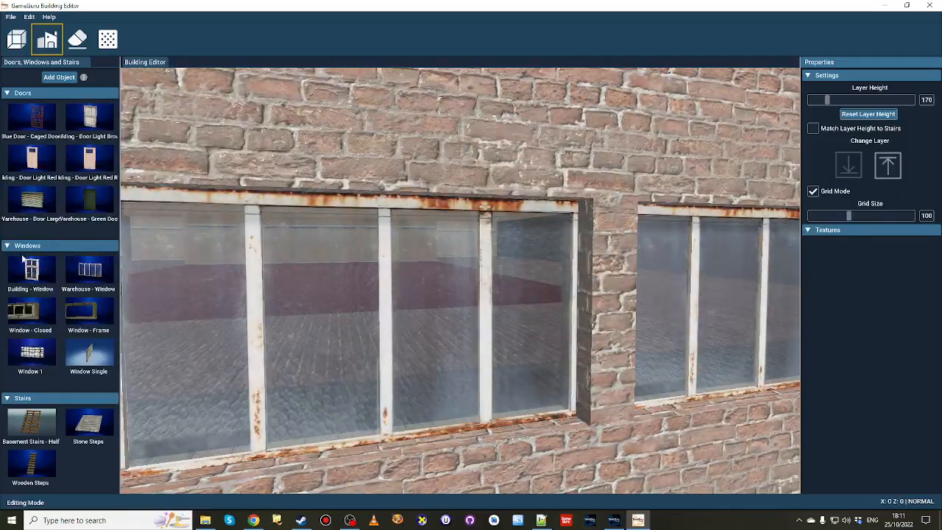
key("s")
key("s")
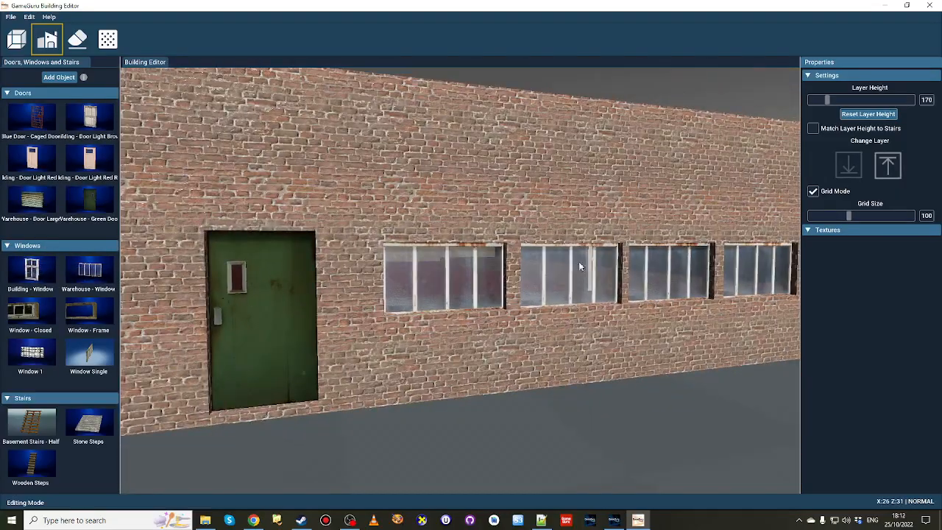
key("w")
key("w")
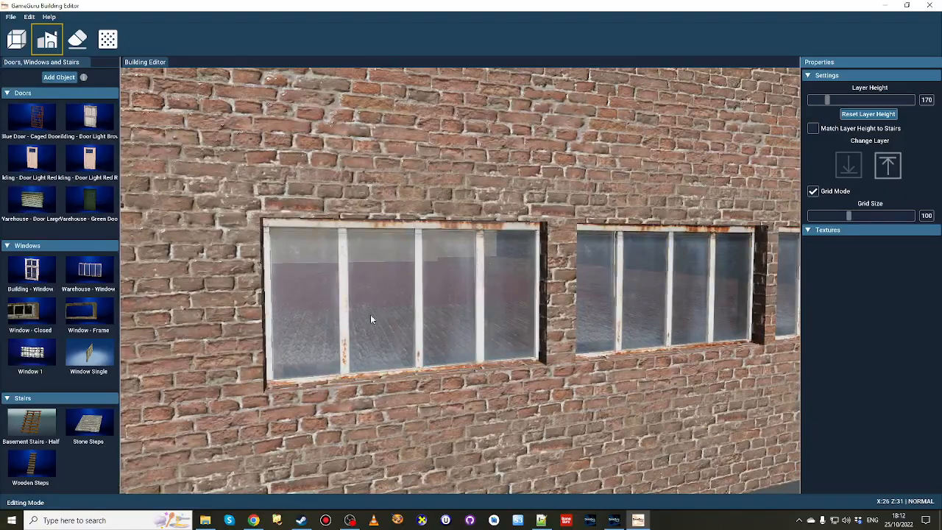
key("d")
right_click_drag(370, 314, 122, 252)
key("d")
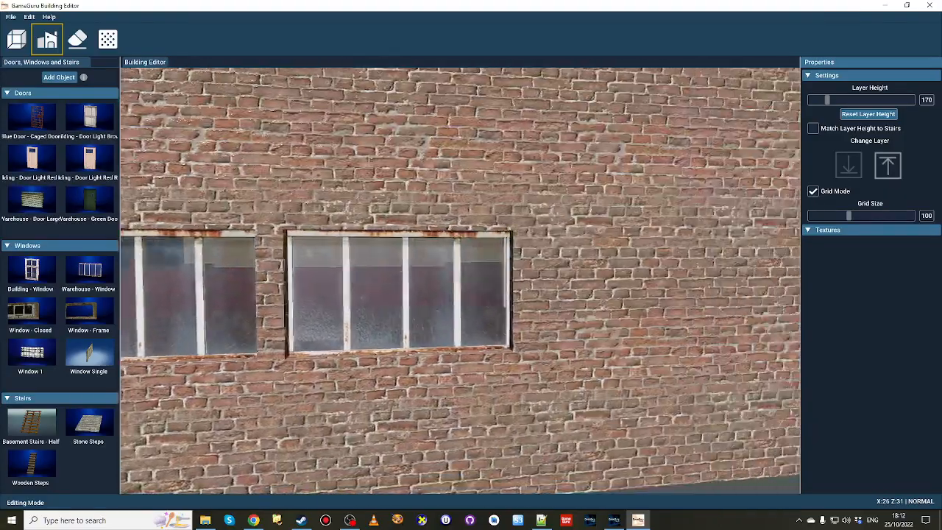
key("w")
key("a")
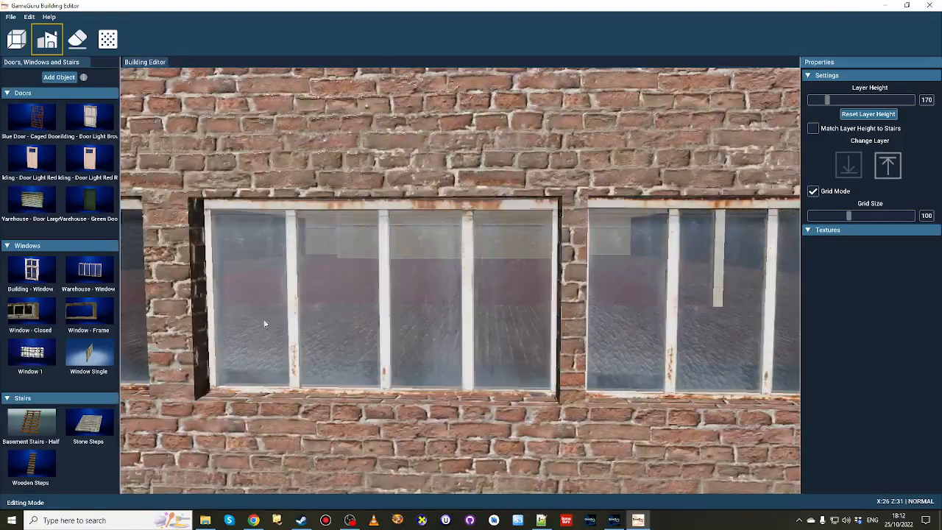
key("s")
key("d")
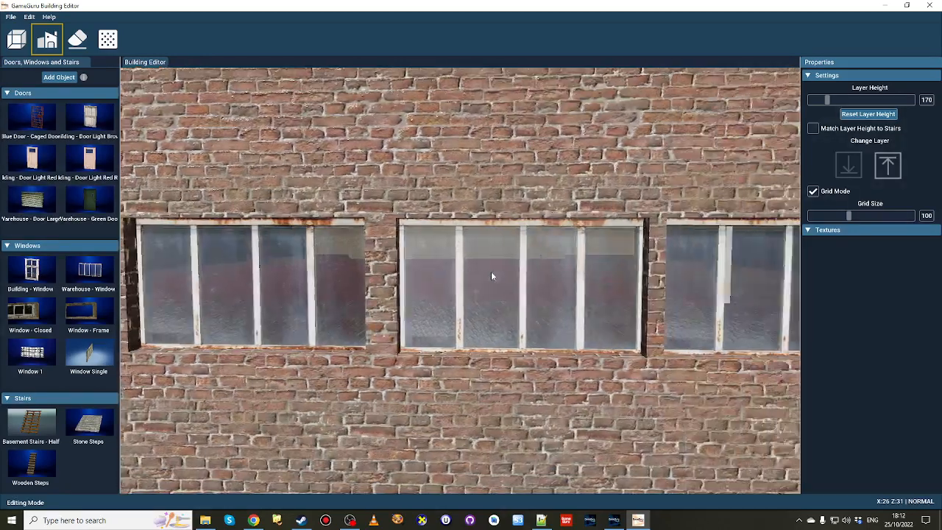
key("d")
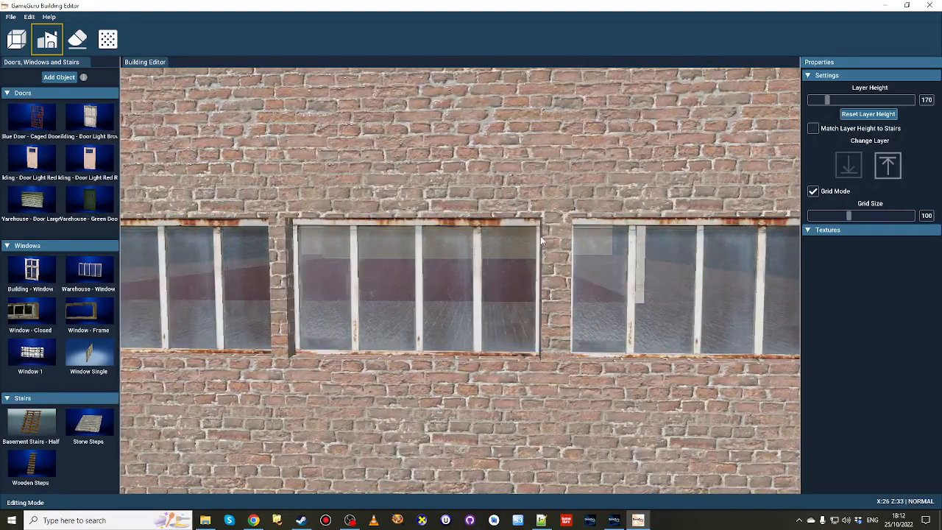
key("d")
key("a")
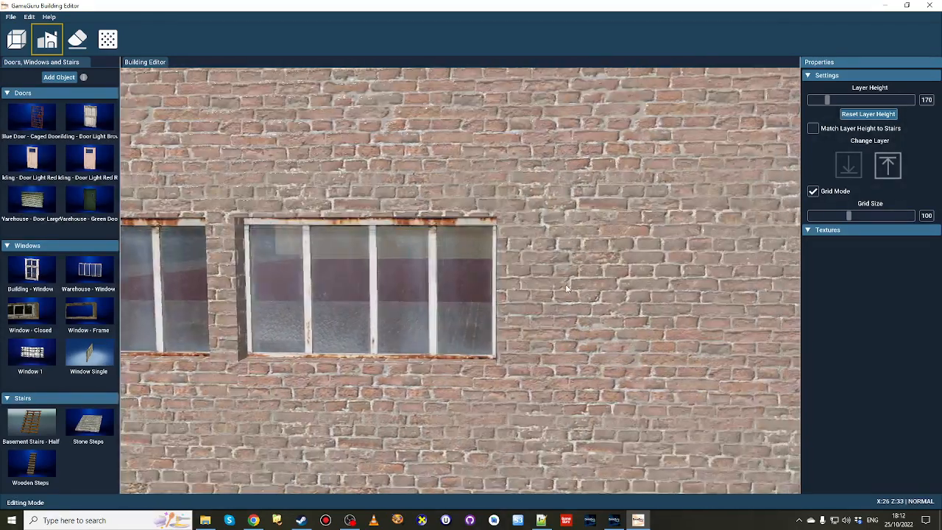
key("a")
key("s")
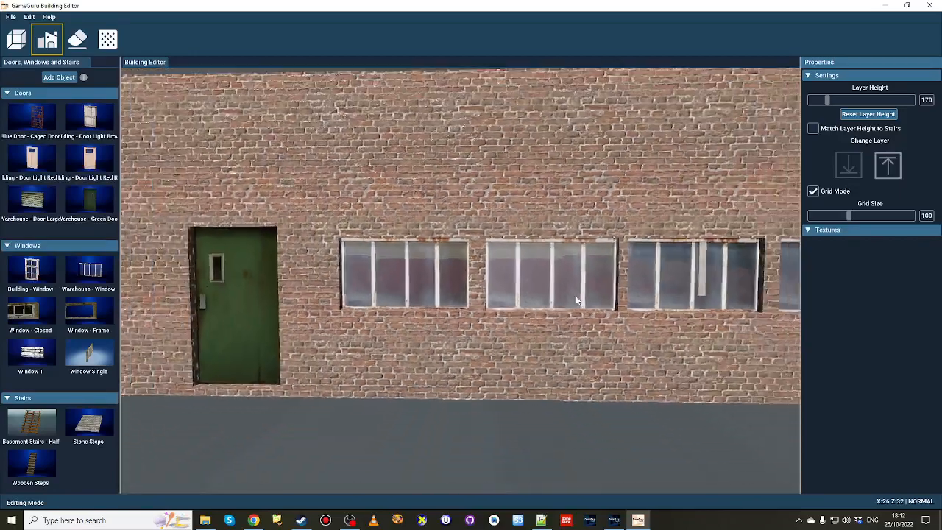
mouse_move(578, 298)
right_mouse_down()
mouse_move(633, 298)
mouse_move(575, 299)
right_mouse_up()
key("w")
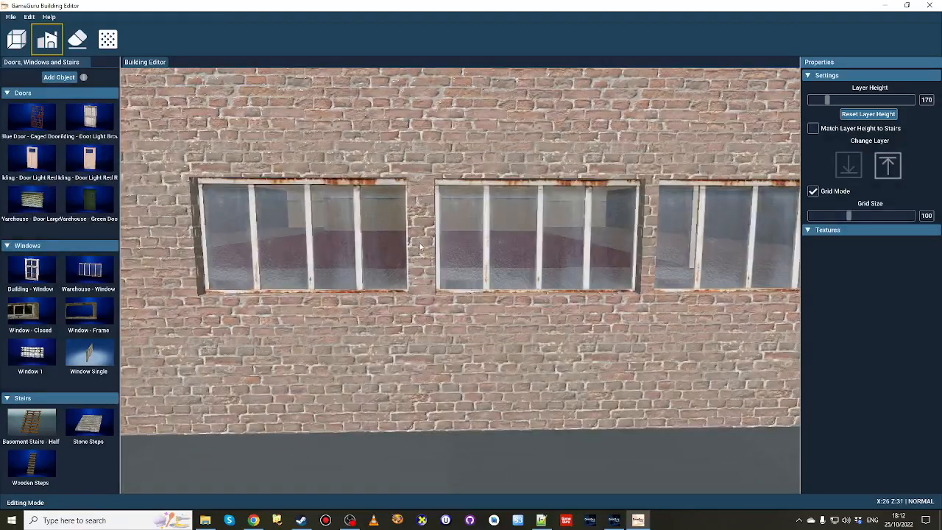
key("d")
key("d")
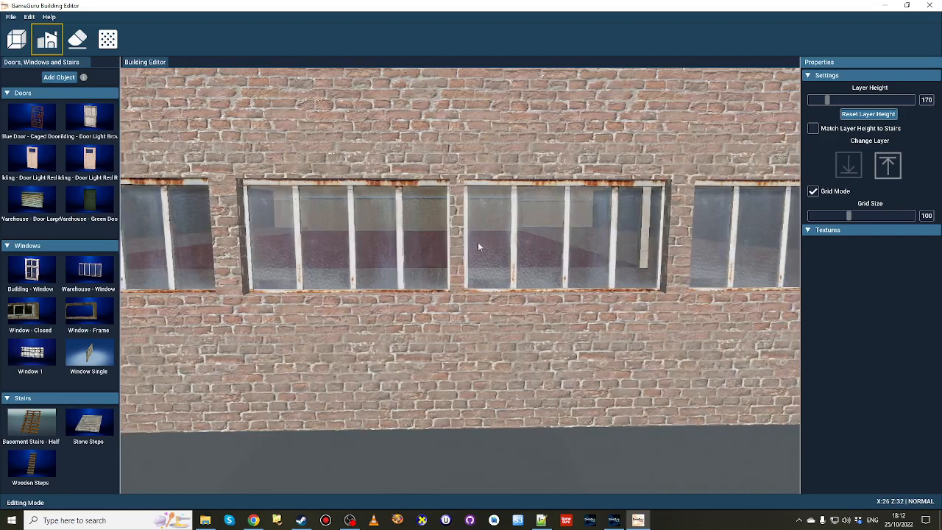
key("s")
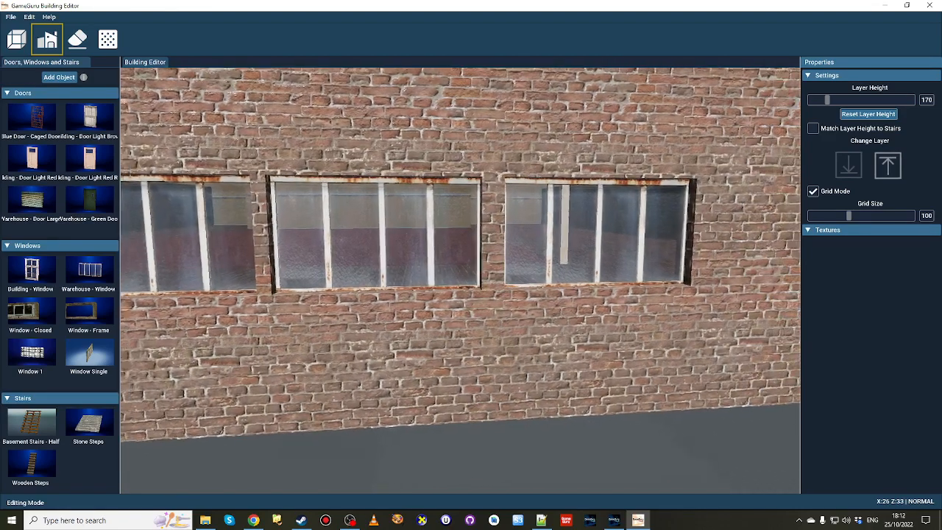
key("a")
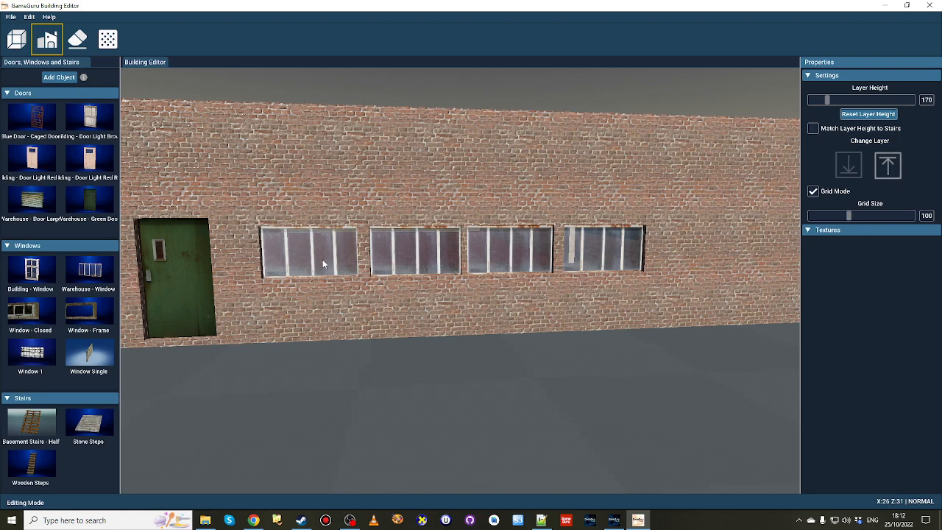
- Stack three Warehouse - Window objects vertically in the empty brick wall beyond the row and undo the last placement
key("d")
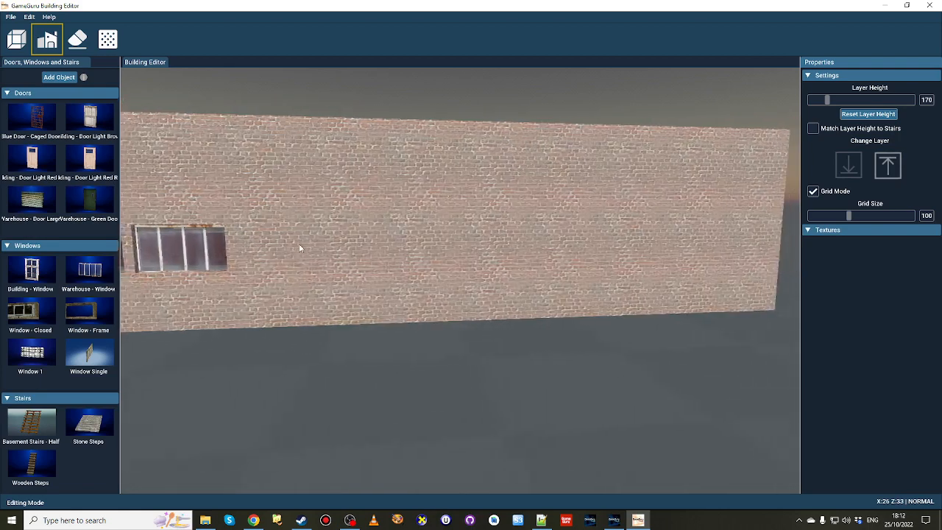
key("d")
left_click(89, 271)
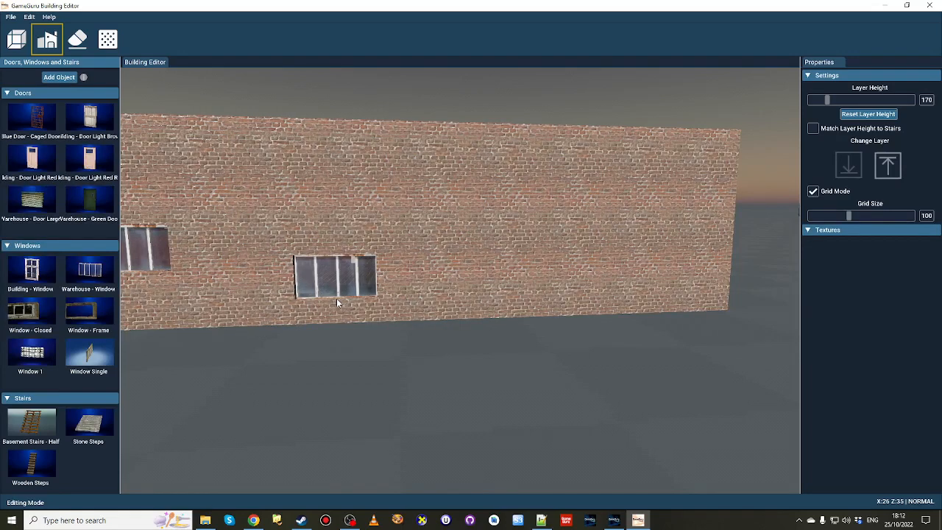
left_click(337, 298)
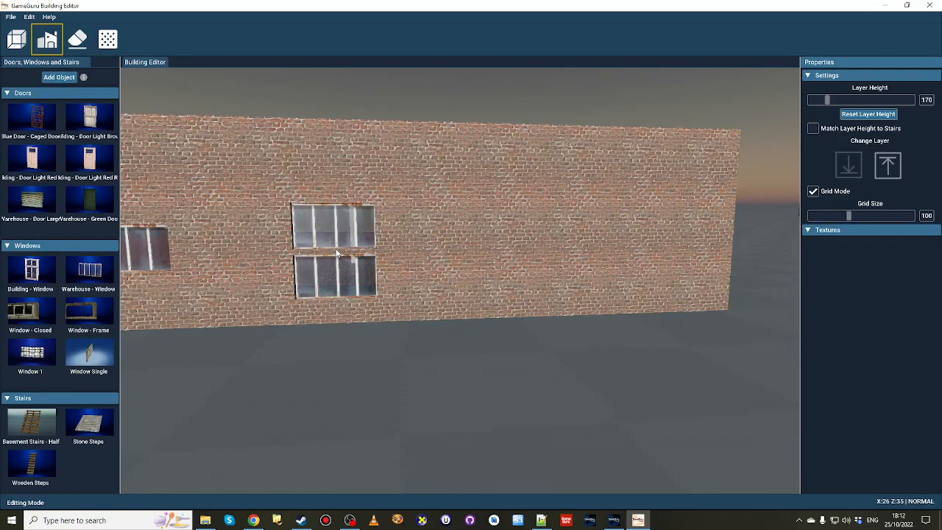
left_click(337, 250)
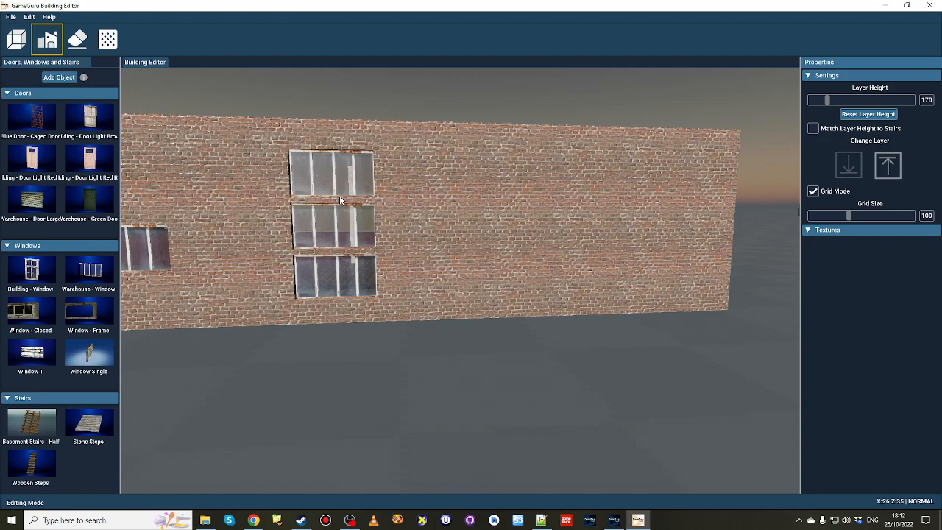
left_click(340, 197)
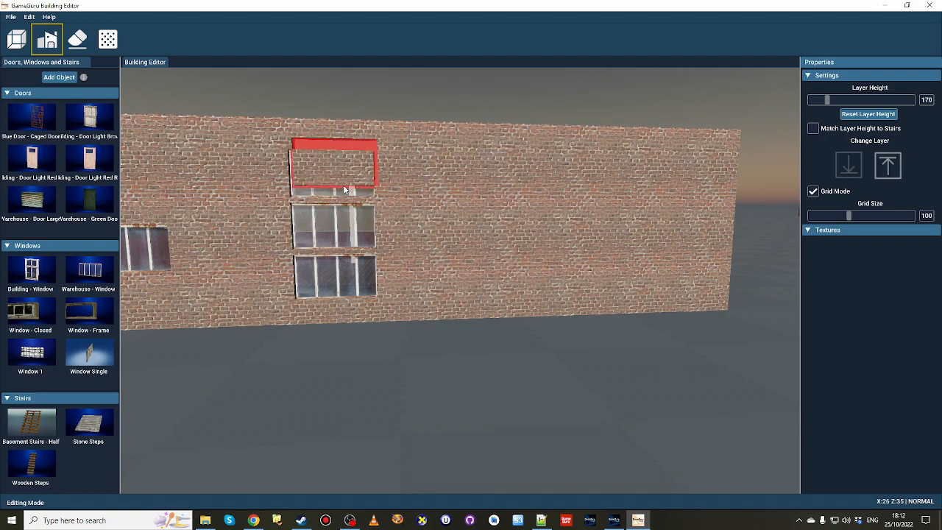
key("ctrl+z")
- Inspect the stacked windows and the interior of the building around the red-floored inner room
key("w")
mouse_move(337, 262)
right_mouse_down()
mouse_move(299, 243)
mouse_move(295, 254)
mouse_move(267, 249)
mouse_move(258, 235)
mouse_move(299, 254)
mouse_move(296, 265)
mouse_move(273, 249)
mouse_move(324, 257)
mouse_move(301, 268)
mouse_move(328, 262)
right_mouse_up()
key("w")
key("a")
key("a")
key("d")
key("w")
key("s")
key("w")
key("w")
key("s")
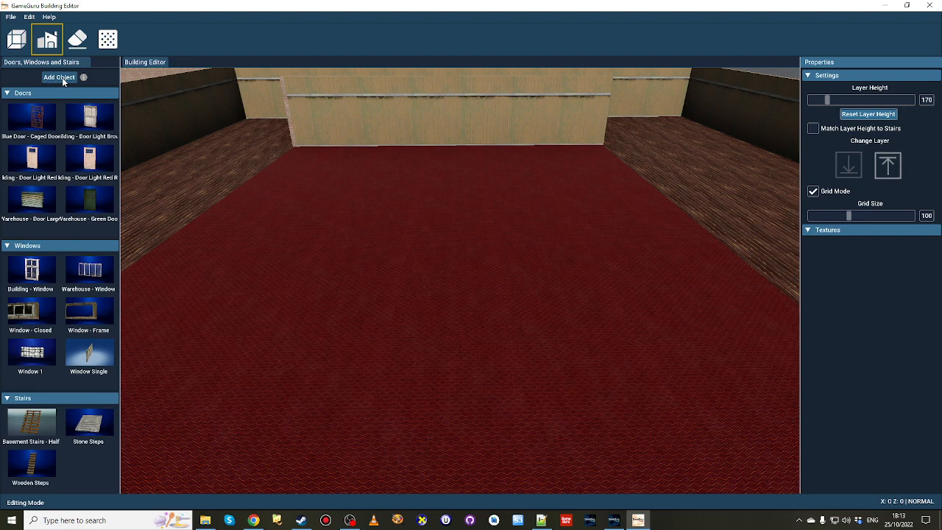
- Browse the available doors and windows in the Building Editor Library
left_click(59, 77)
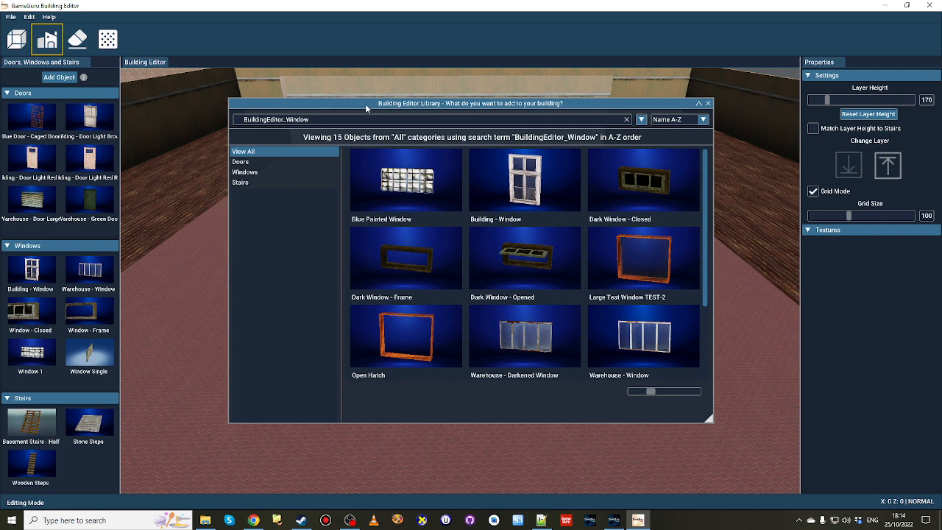
left_click(258, 163)
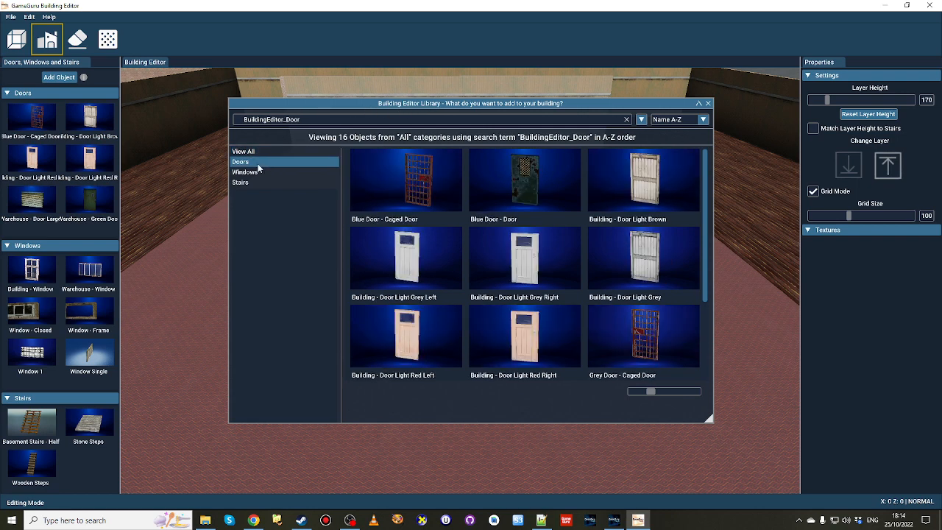
scroll(573, 243, "down", 3)
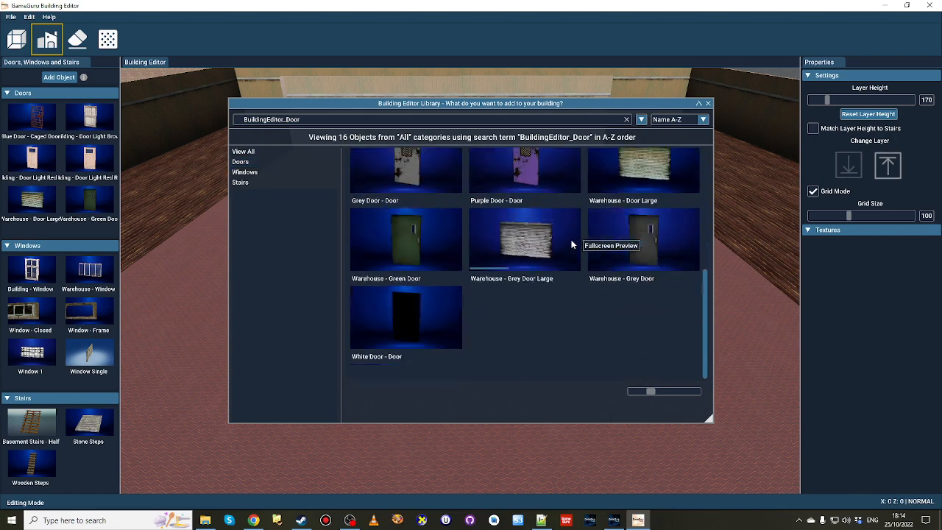
scroll(571, 373, "up", 3)
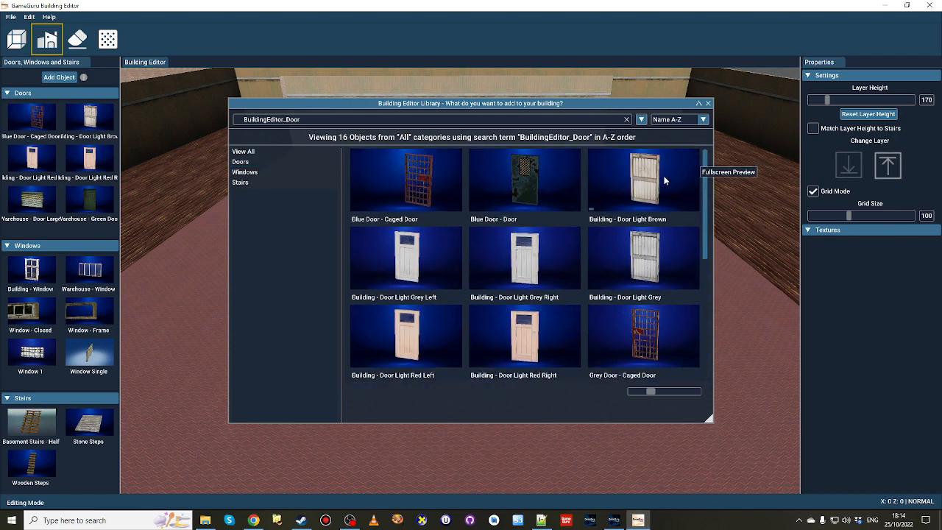
scroll(508, 203, "down", 3)
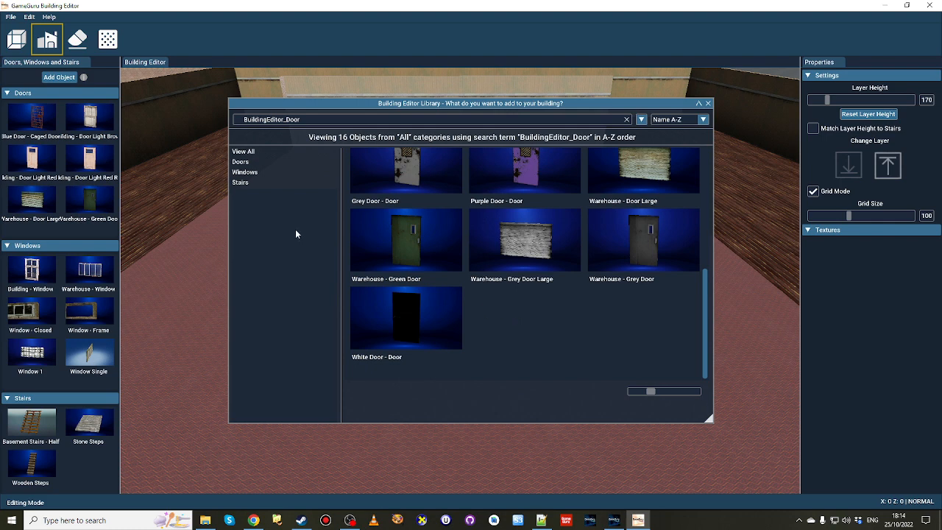
left_click(254, 172)
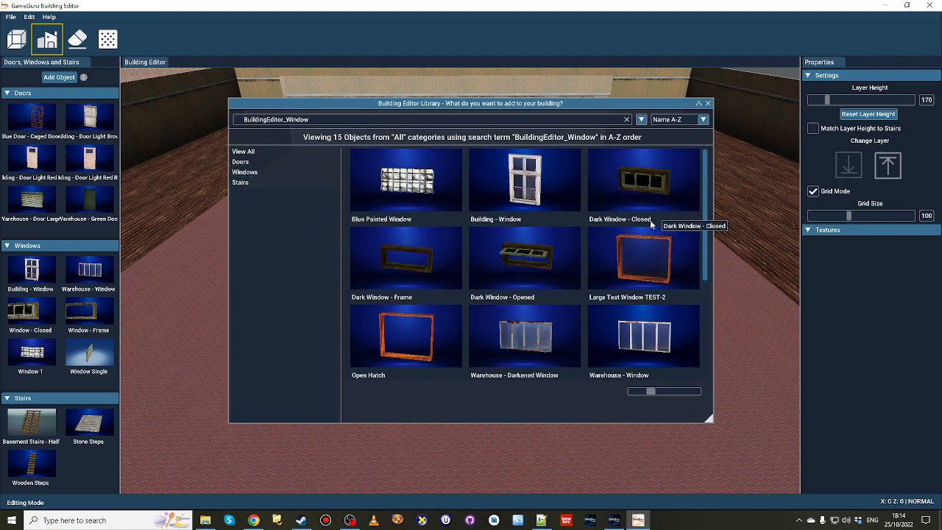
scroll(589, 199, "down", 3)
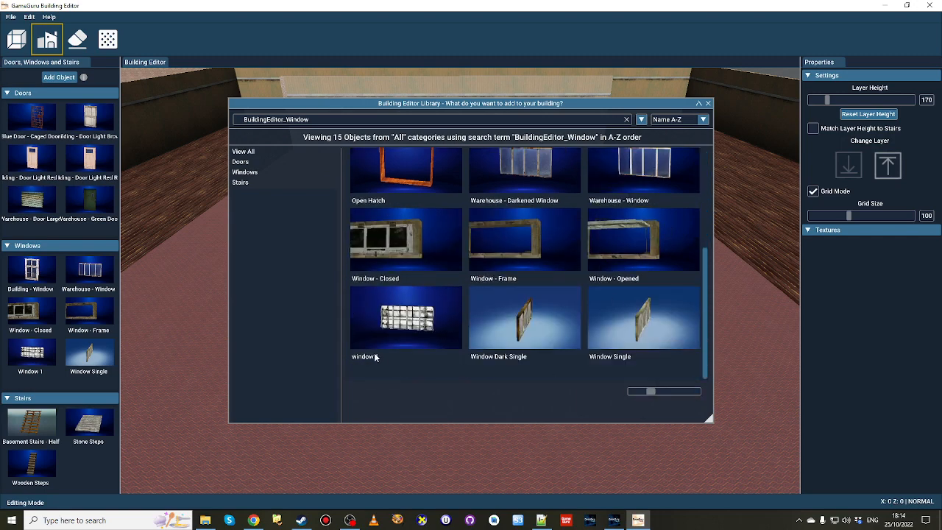
scroll(431, 326, "up", 2)
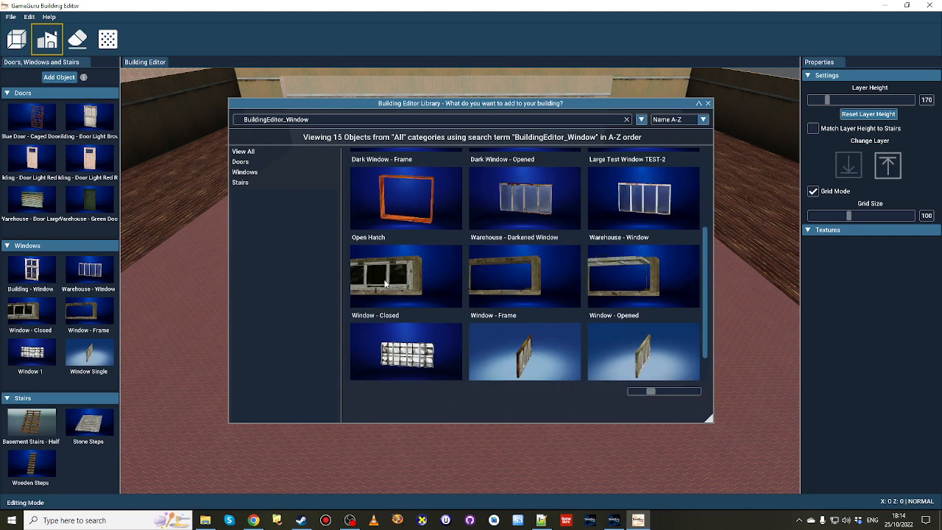
- Add Stairs-White Brick from the library's Stairs category and place it near the far left corner of the red floor
left_click(251, 182)
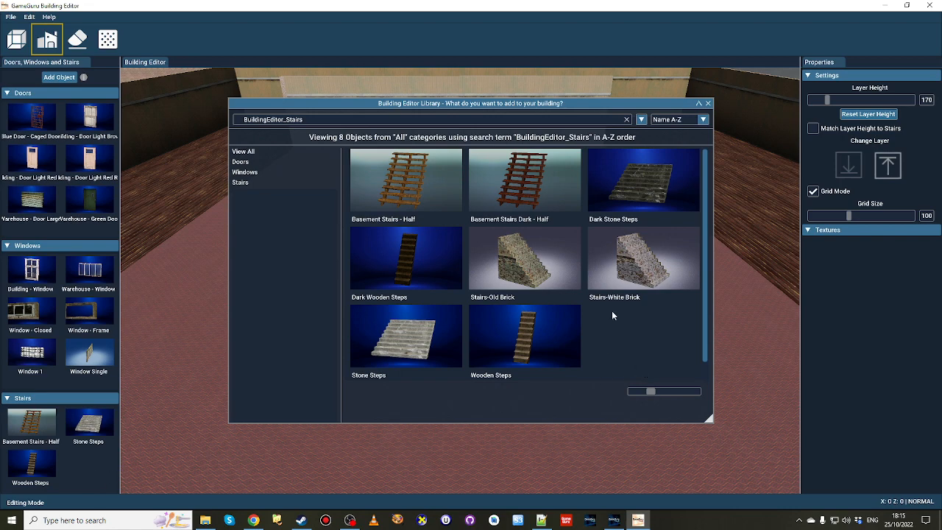
left_click(646, 259)
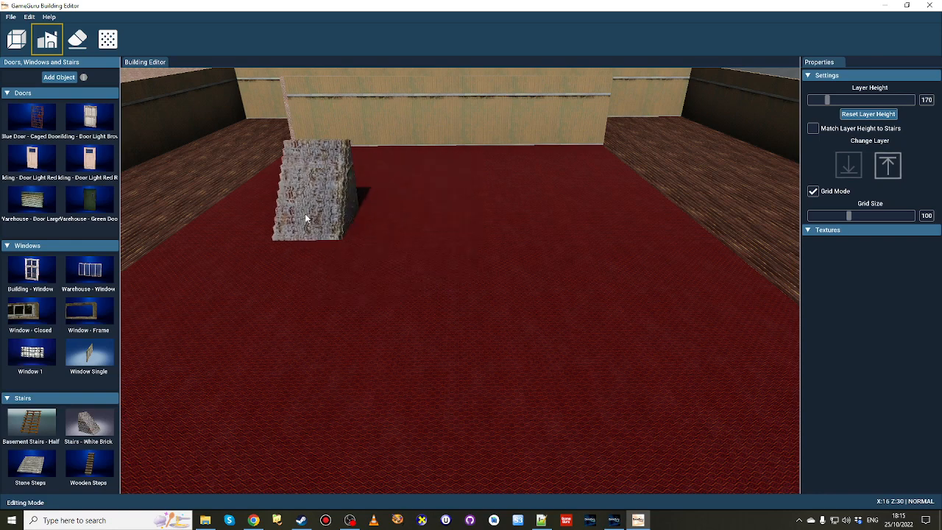
left_click(295, 199)
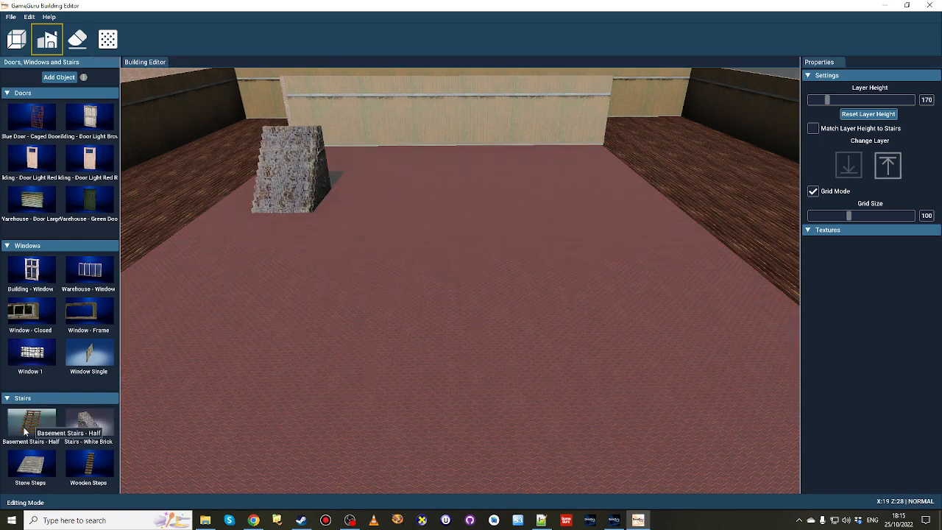
- Place Basement Stairs - Half on the red floor near the far right corner, opposite the white brick stairs
left_click(24, 432)
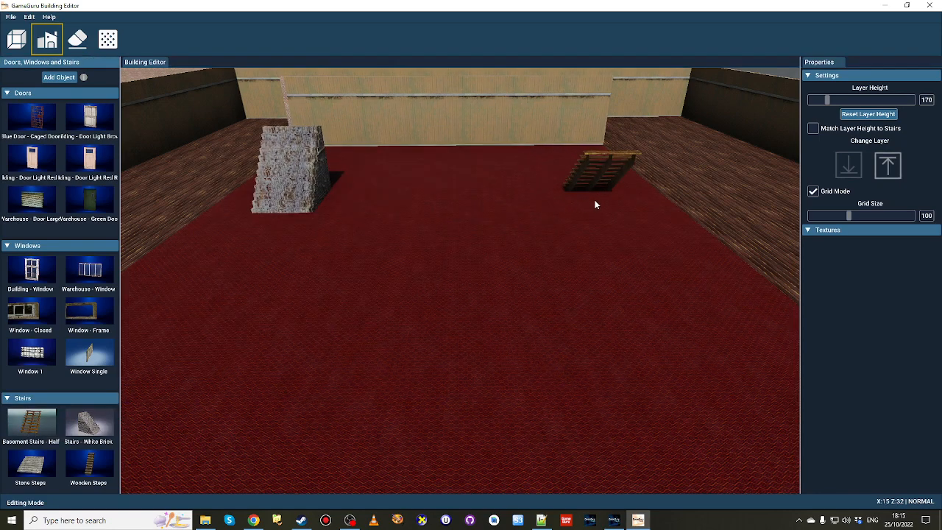
left_click(577, 199)
right_click_drag(542, 260, 479, 295)
key("w")
key("s")
key("w")
key("s")
key("w")
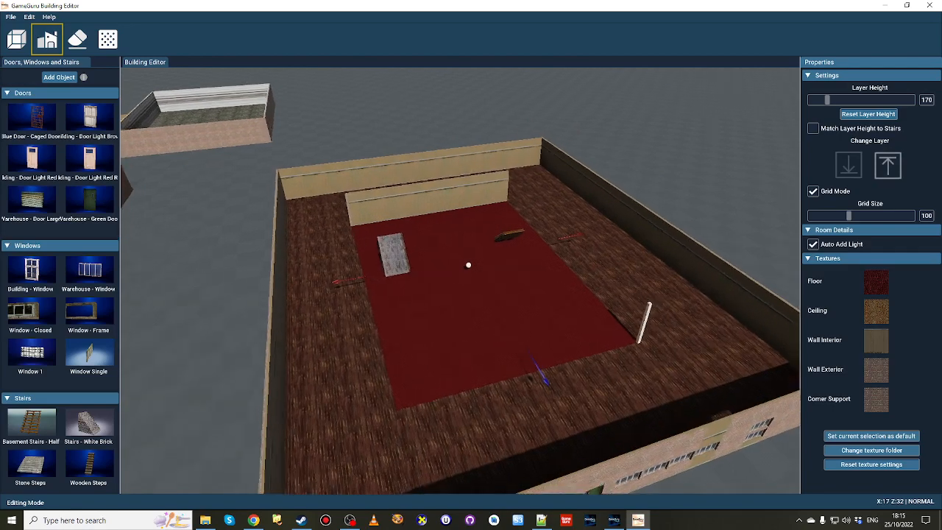
- Move up one layer and create a room above the red-floored inner room so it covers both staircases
left_click(888, 165)
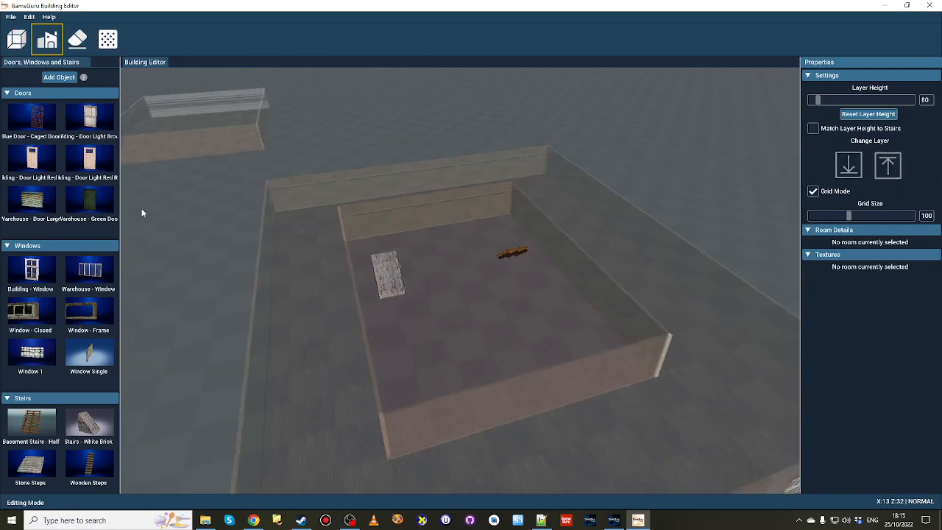
left_click(17, 39)
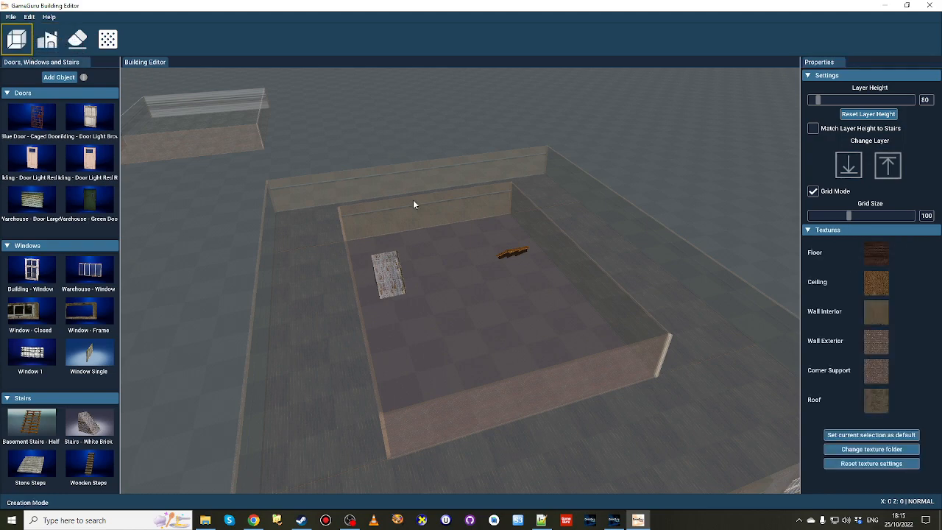
left_click_drag(312, 219, 712, 286)
- Inspect the floor openings above the basement stairs and the white brick stairs from the upper layer
right_click_drag(537, 312, 471, 298)
key("w")
key("w")
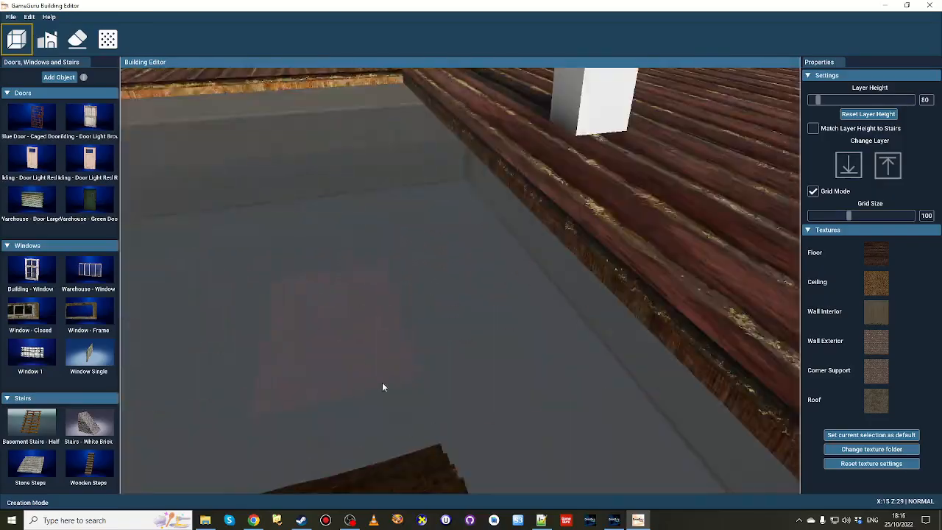
right_click_drag(382, 383, 384, 339)
key("s")
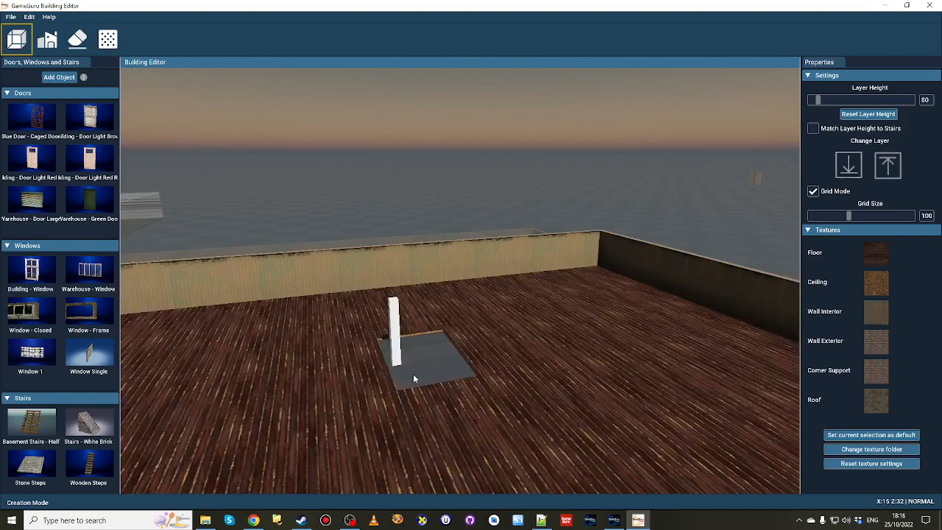
key("a")
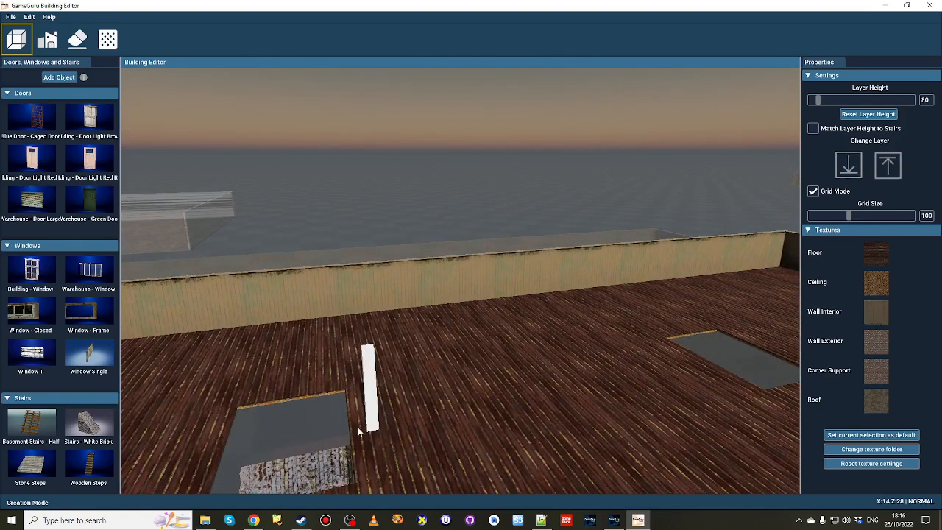
right_click_drag(357, 431, 372, 486)
key("a")
key("w")
key("s")
key("w")
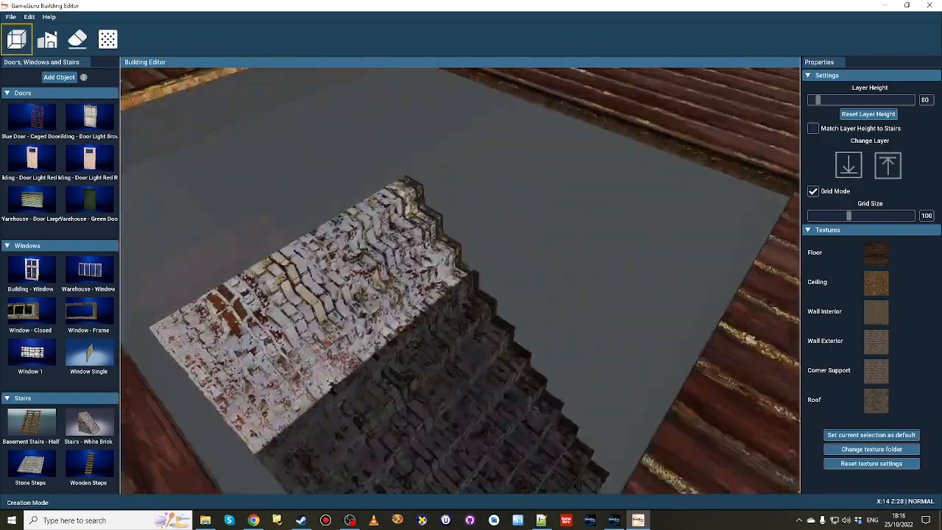
right_click_drag(317, 388, 317, 398)
- Look at the ceiling openings from below, inside the lower room
right_click_drag(402, 335, 475, 206)
key("w")
key("a")
key("d")
key("w")
key("w")
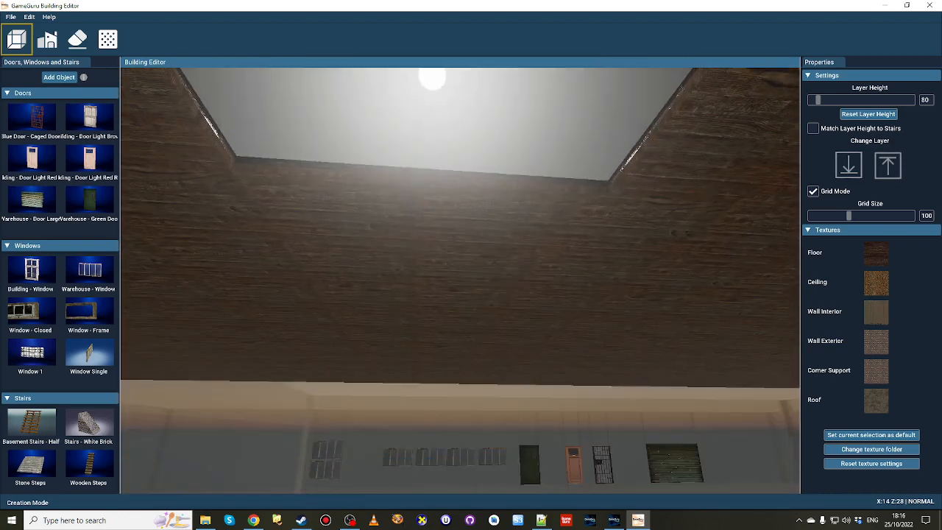
key("s")
right_click_drag(402, 335, 417, 322)
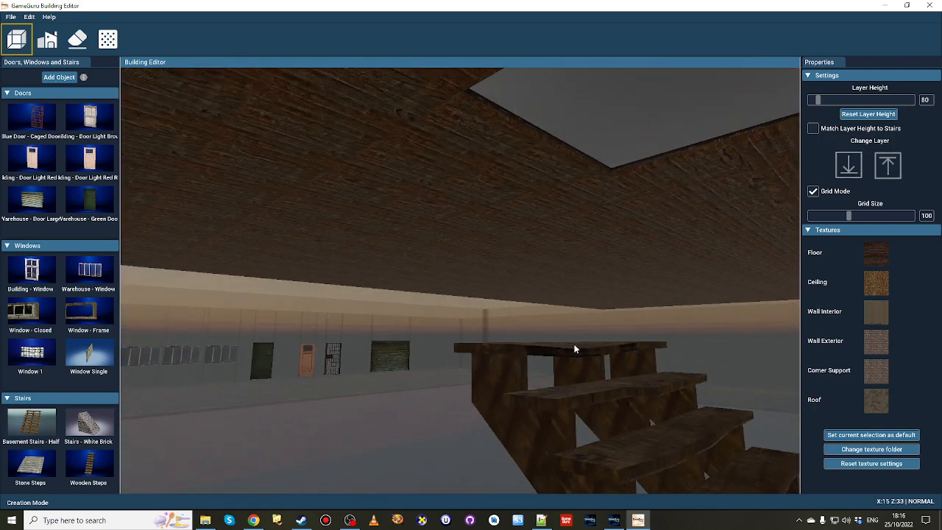
- Examine the basement stairs from several sides and their distance from the ceiling opening
key("s")
right_click_drag(583, 376, 553, 358)
key("w")
key("w")
key("w")
key("w")
key("s")
key("e")
key("s")
key("w")
key("s")
key("d")
key("w")
mouse_move(727, 264)
right_mouse_down()
mouse_move(749, 249)
mouse_move(737, 289)
mouse_move(692, 300)
mouse_move(582, 285)
right_mouse_up()
key("s")
key("w")
key("w")
key("s")
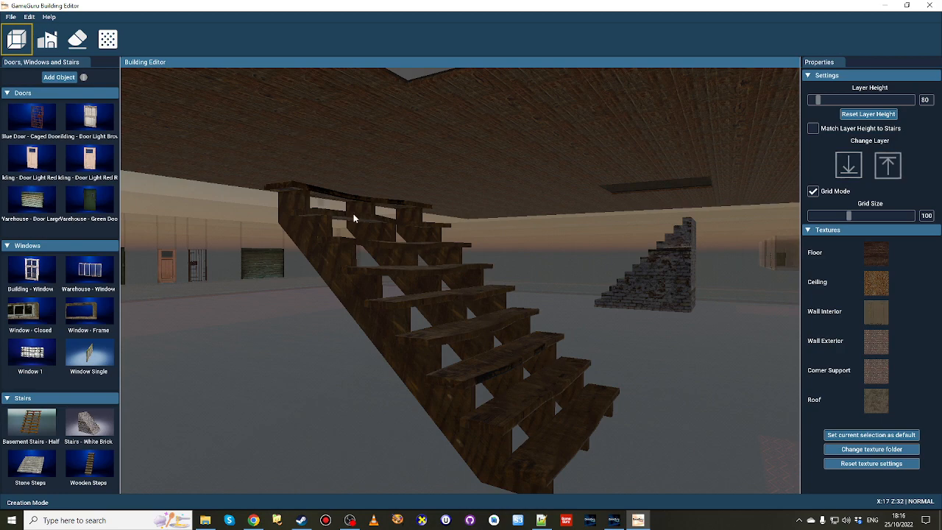
- Examine the basement stairs close up, from the bottom step to the top one
key("w")
right_click_drag(353, 213, 306, 177)
key("s")
key("d")
key("w")
right_click_drag(361, 190, 373, 220)
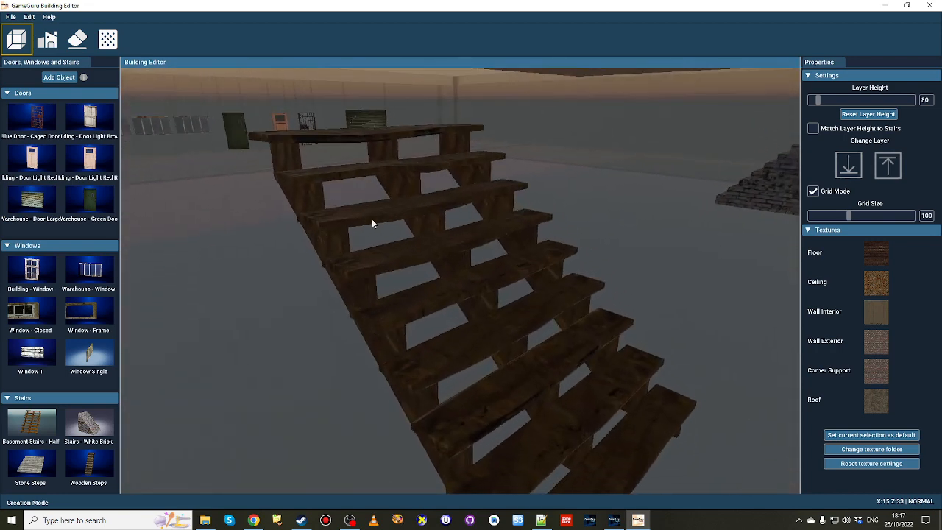
right_click_drag(395, 279, 411, 295)
right_click_drag(520, 136, 482, 197)
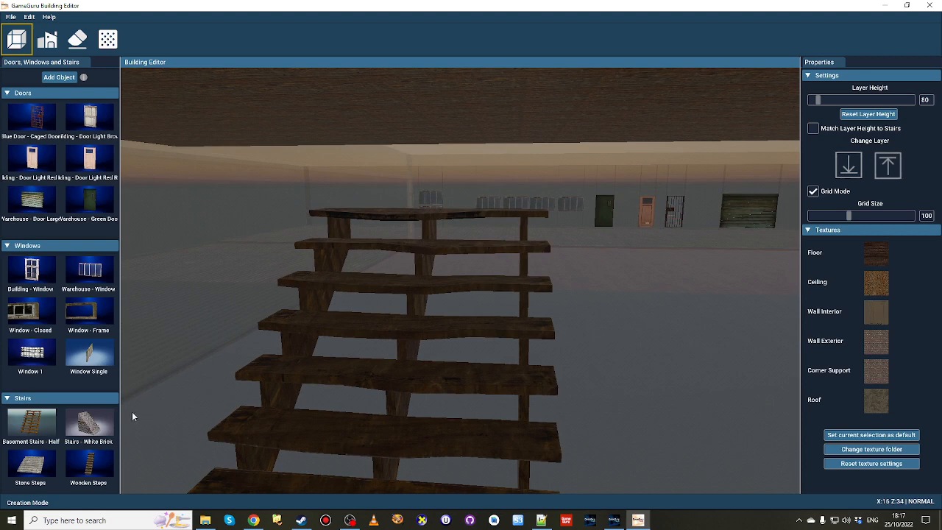
key("a")
right_click_drag(385, 315, 523, 295)
key("a")
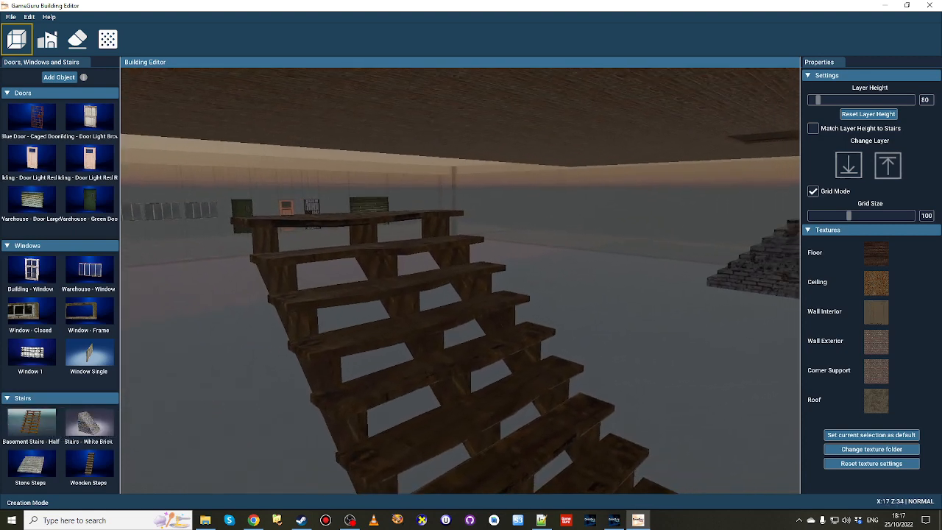
right_click_drag(362, 318, 485, 366)
key("w")
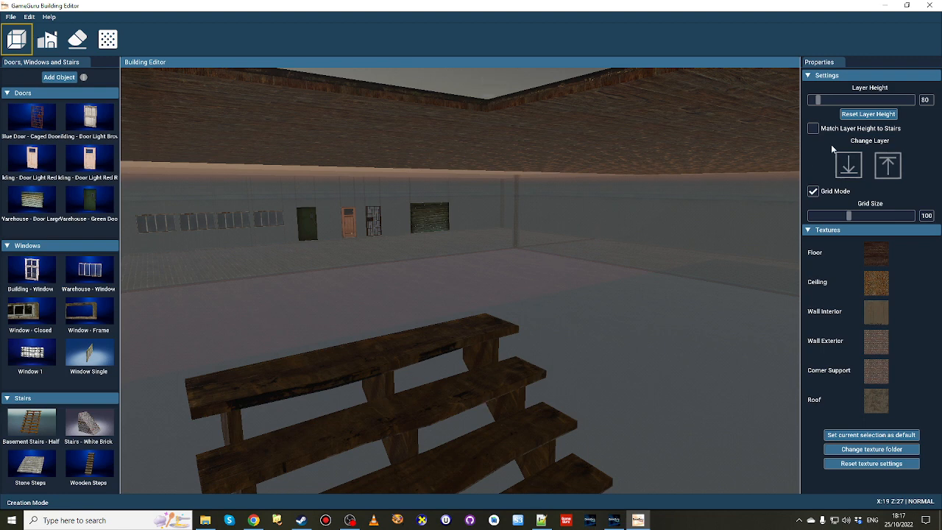
- Try to match the upper layer's height to the stairs, and view the upper floor from outside
left_click(891, 131)
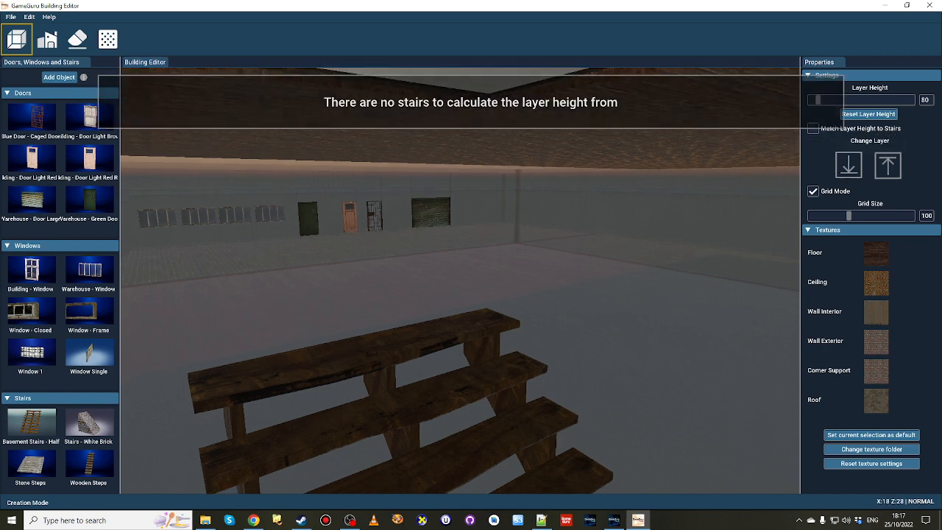
right_click_drag(378, 132, 375, 137)
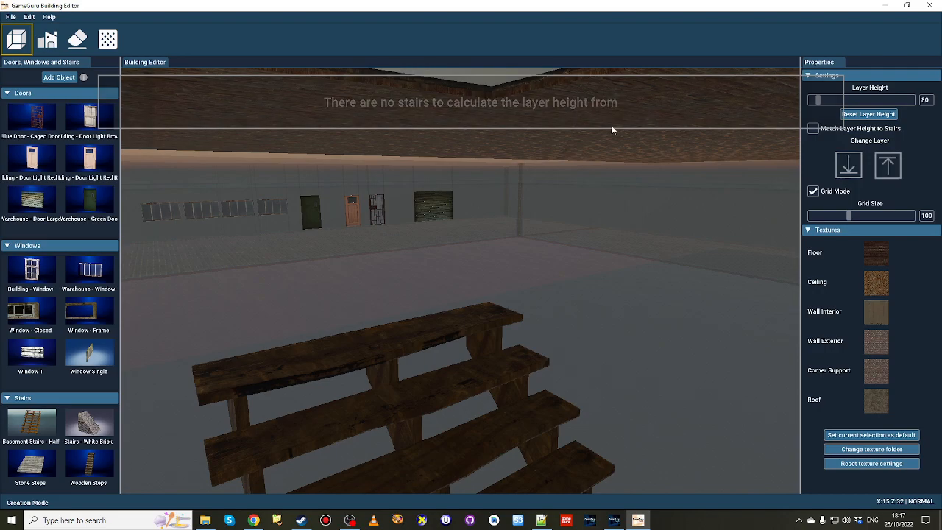
right_click_drag(613, 131, 594, 192)
key("w")
key("s")
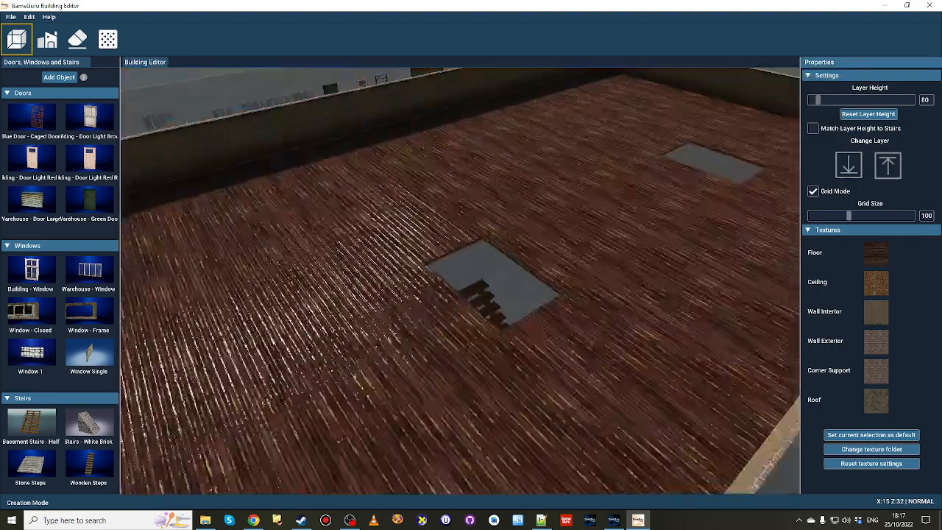
key("s")
right_click_drag(513, 132, 513, 156)
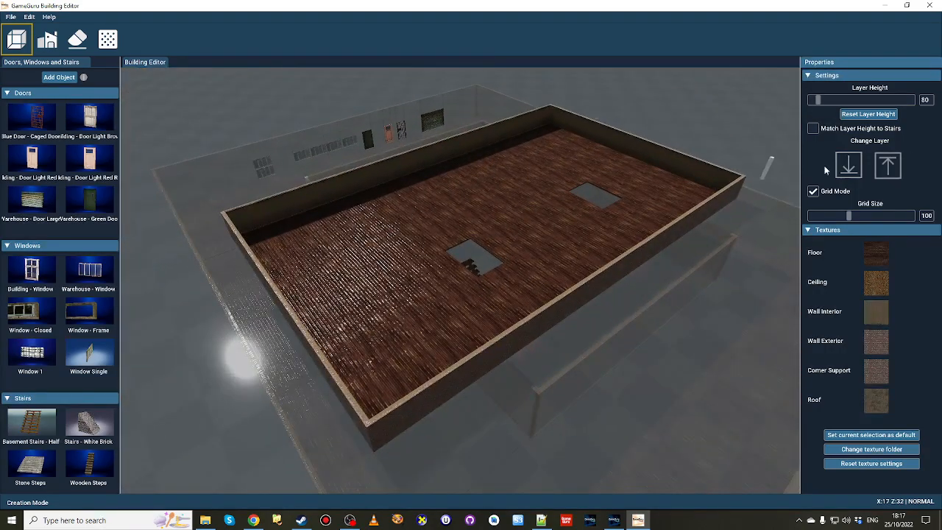
- Return to the lower layer containing the stairs and match its layer height to them
left_click(854, 174)
right_click_drag(620, 282, 575, 287)
key("w")
key("w")
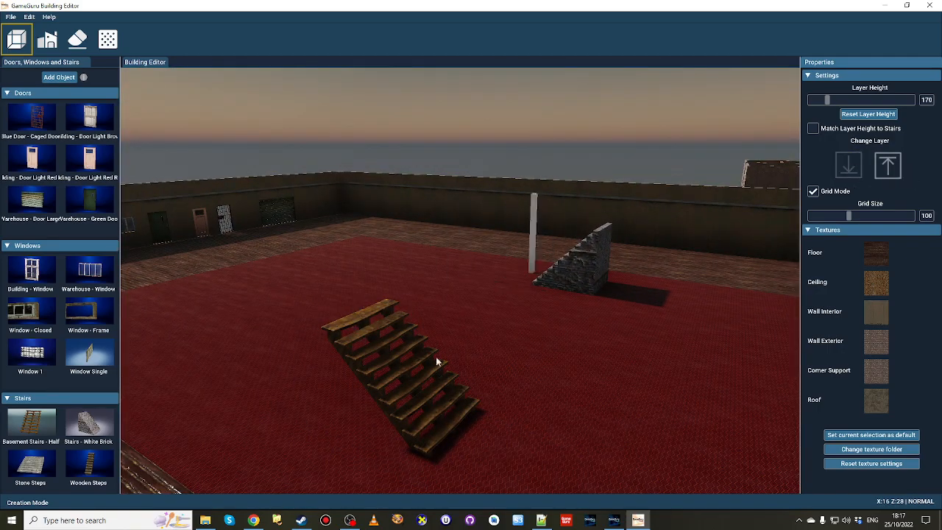
key("w")
mouse_move(413, 341)
right_mouse_down()
mouse_move(365, 360)
mouse_move(301, 355)
mouse_move(364, 331)
mouse_move(471, 324)
mouse_move(442, 368)
mouse_move(401, 349)
right_mouse_up()
key("s")
right_click_drag(639, 236, 609, 204)
key("w")
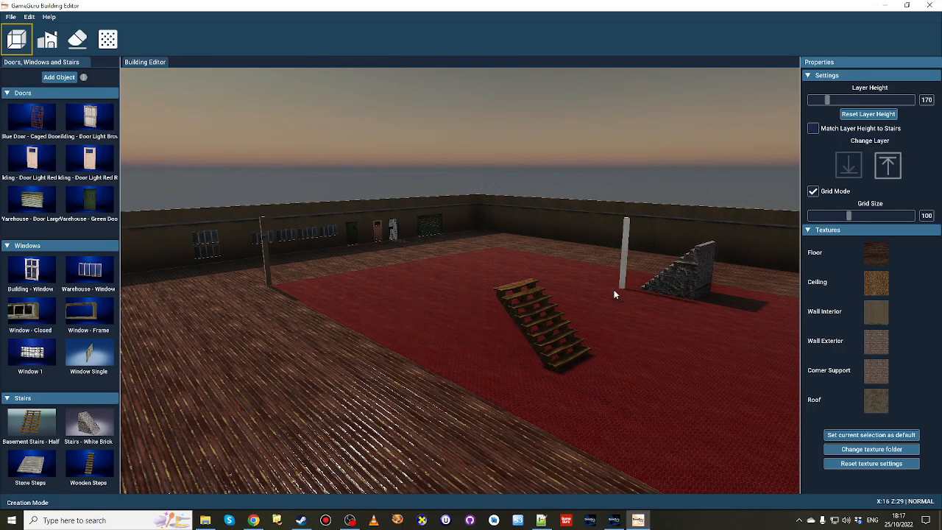
left_click(813, 128)
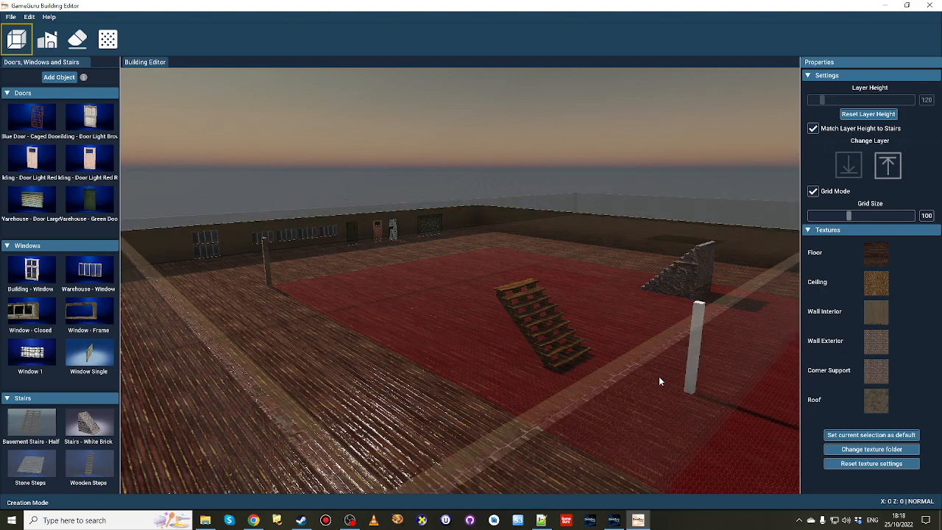
key("w")
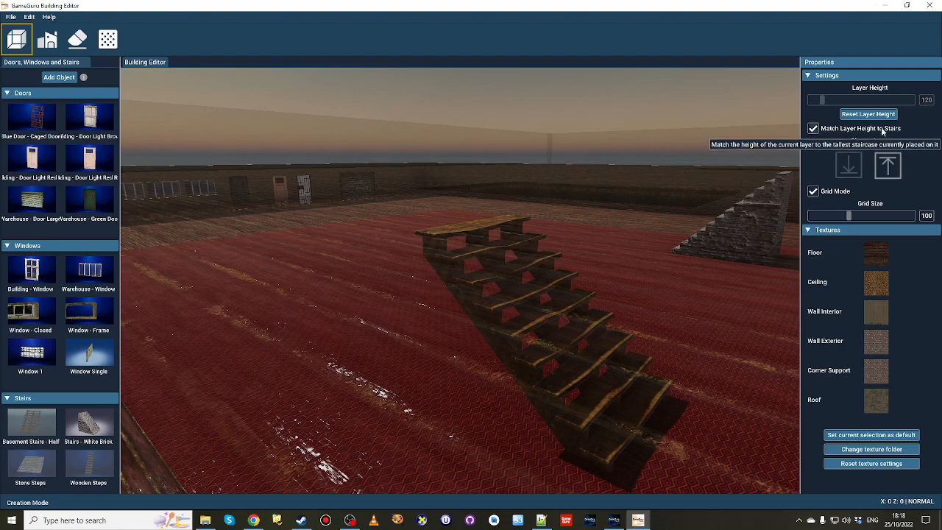
- Move up one layer and examine how the basement stairs meet the opening in the upper floor
left_click(888, 166)
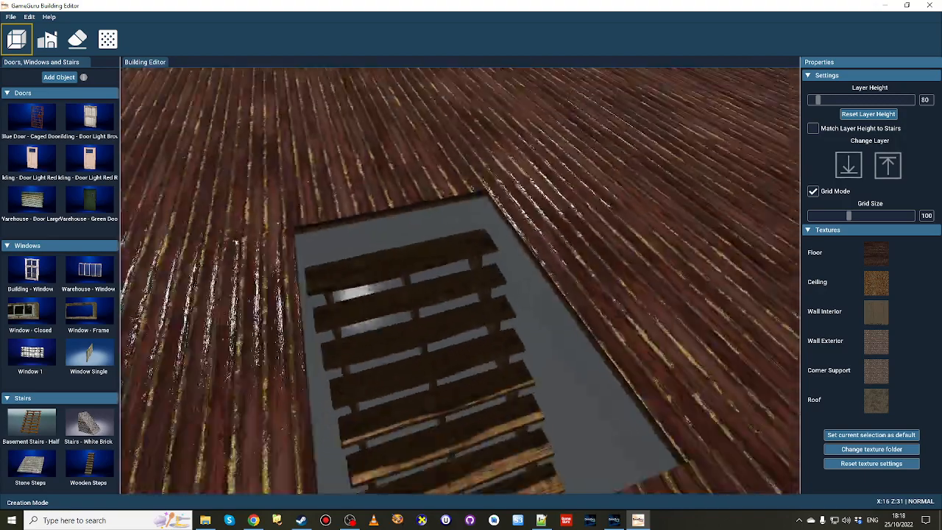
key("s")
right_click_drag(461, 294, 520, 313)
key("w")
key("s")
key("w")
key("a")
key("s")
key("w")
- Compare the tops of the white brick stairs and basement stairs with the upper floor, from above and below
right_click_drag(322, 238, 456, 287)
key("s")
key("s")
right_click_drag(574, 228, 468, 150)
key("w")
key("s")
key("w")
right_click_drag(338, 252, 346, 280)
key("s")
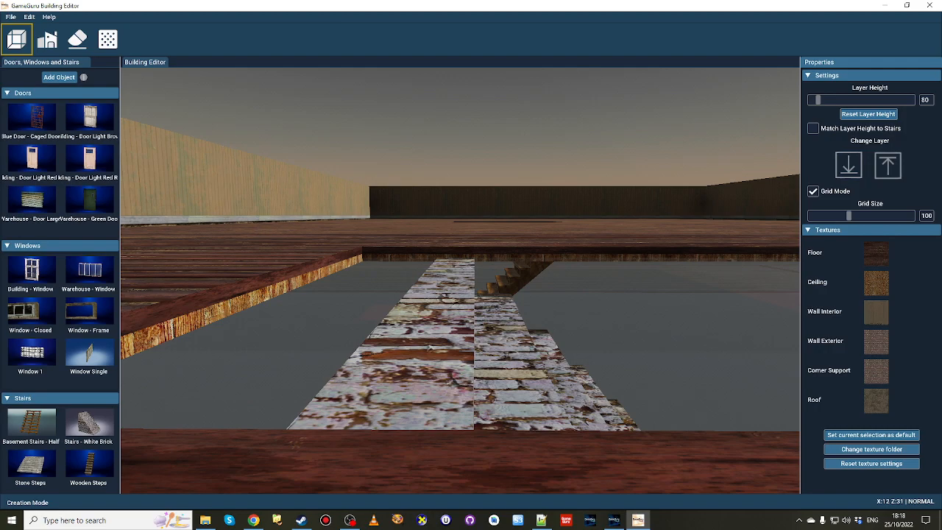
key("w")
mouse_move(479, 258)
right_mouse_down()
mouse_move(416, 251)
mouse_move(480, 265)
right_mouse_up()
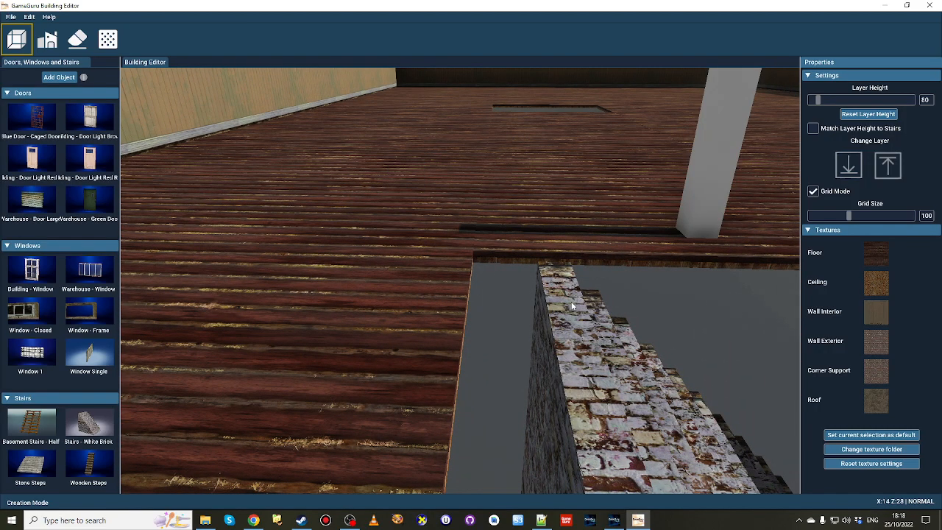
right_click_drag(579, 302, 615, 309)
right_click_drag(502, 192, 539, 192)
key("w")
key("w")
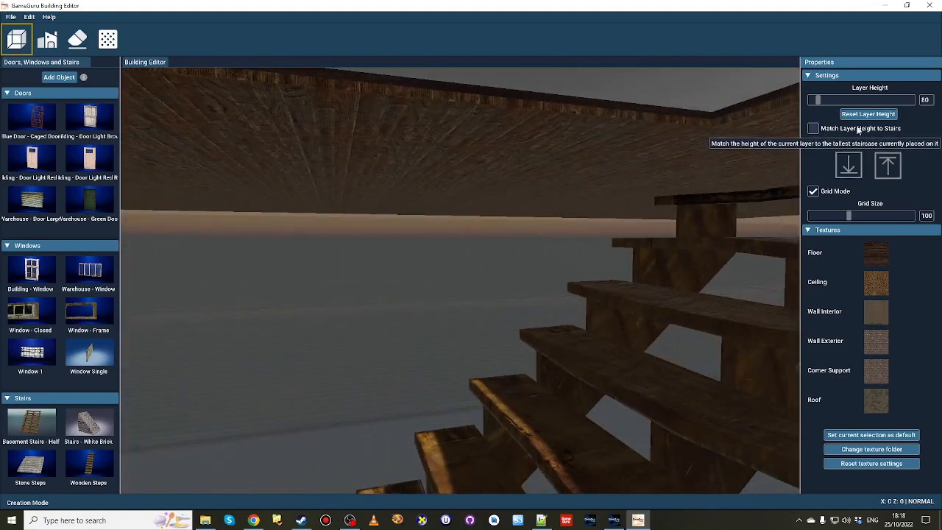
- Return to the lower layer and delete the basement stairs from the red floor
left_click(847, 165)
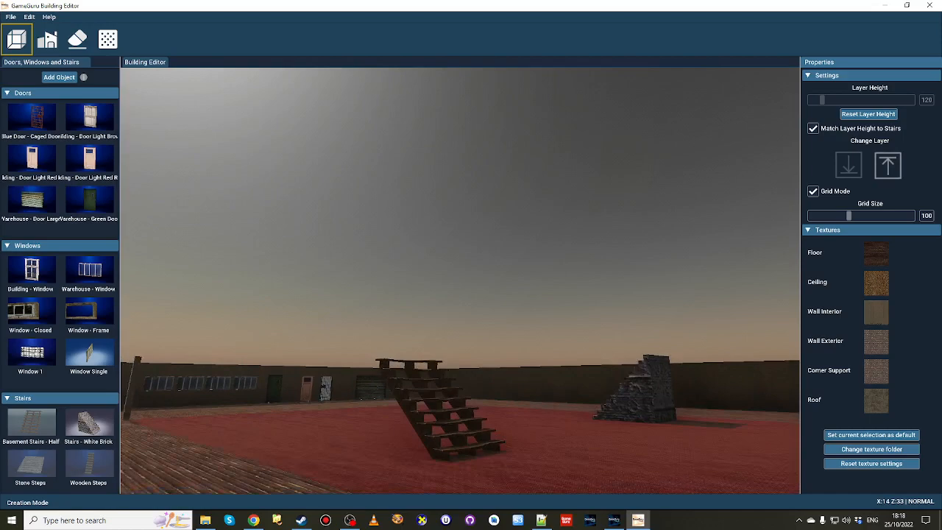
key("w")
right_click_drag(617, 331, 639, 355)
key("s")
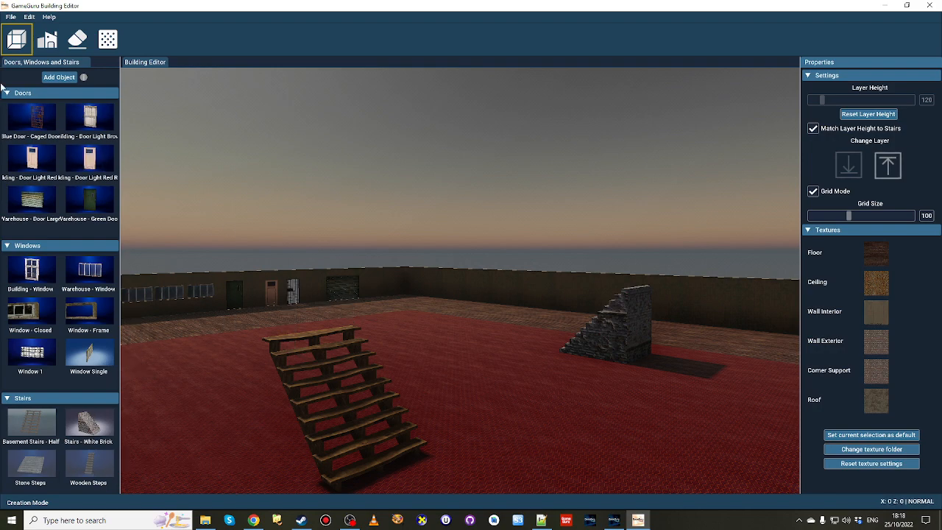
left_click(47, 39)
left_click(308, 399)
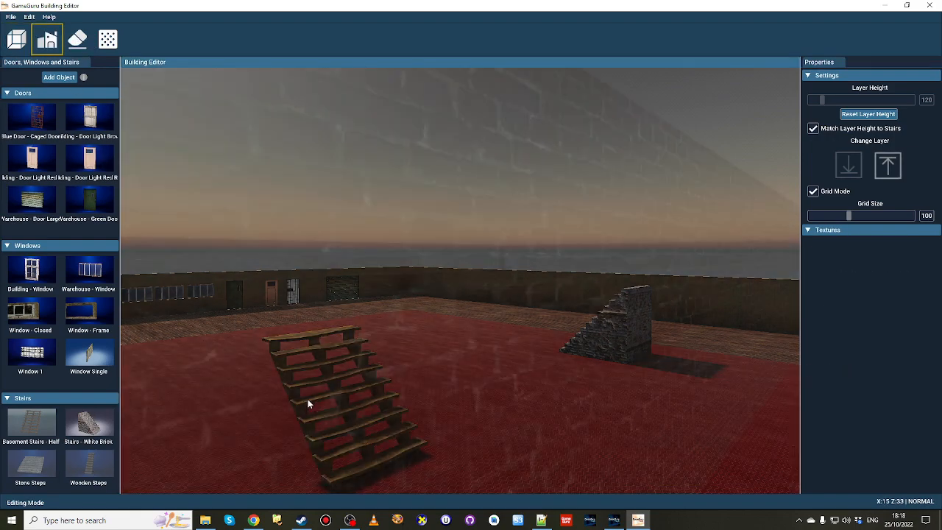
key("Delete")
- Inspect the remaining white brick stairs on the red floor from the side and front
right_click_drag(352, 407, 396, 215)
key("w")
key("a")
key("w")
key("a")
key("s")
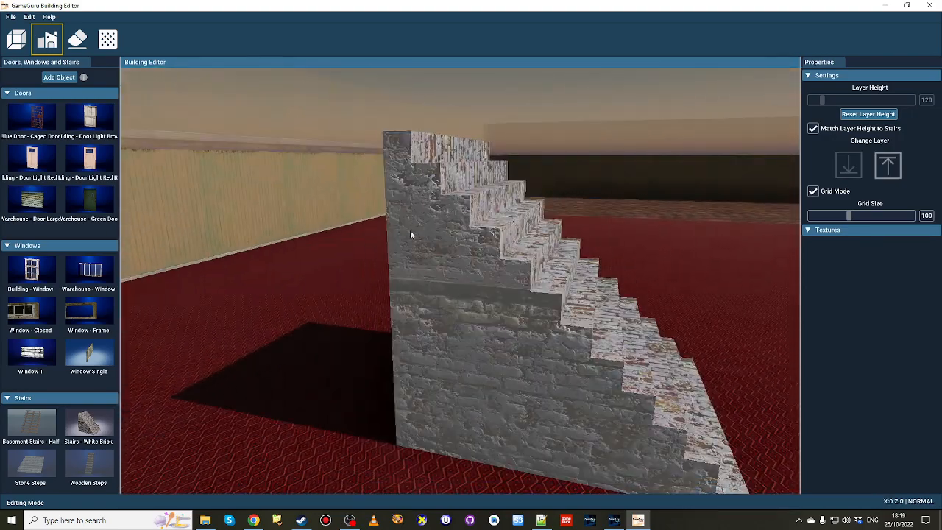
right_click_drag(435, 427, 544, 368)
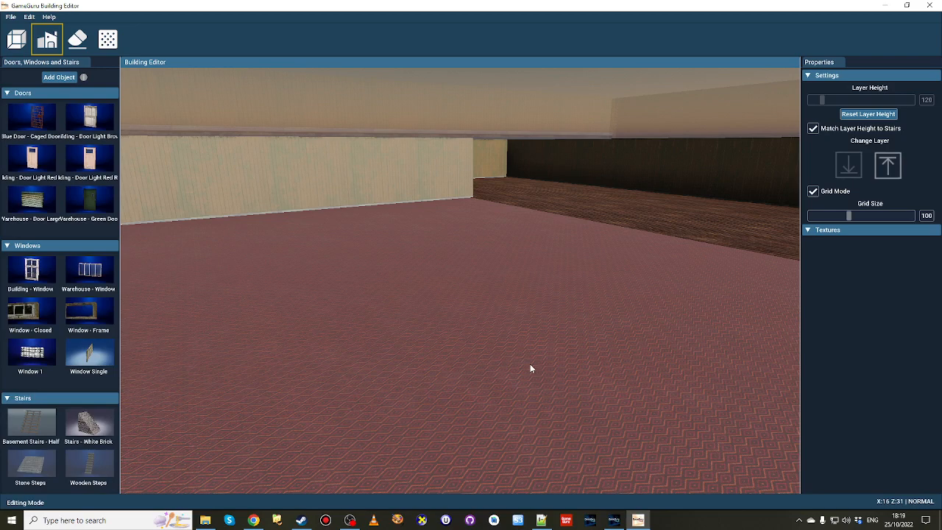
key("a")
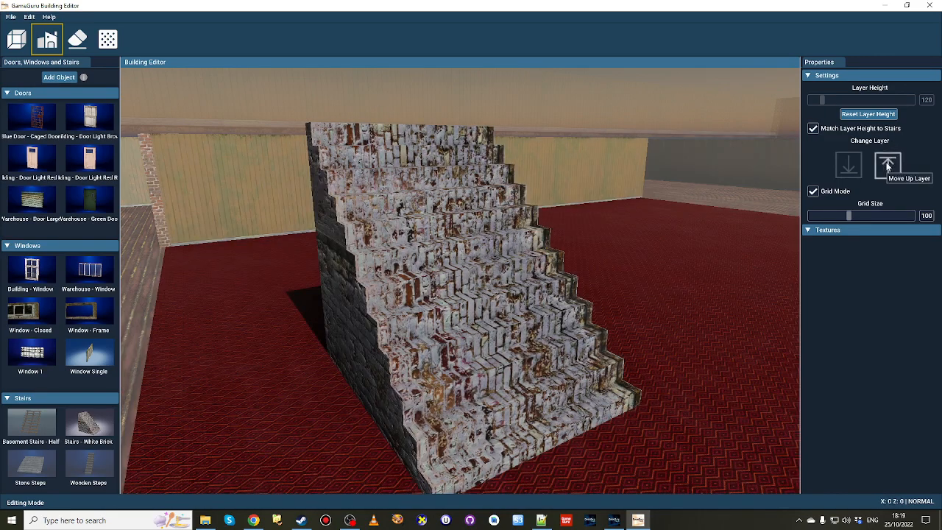
- Move up one layer and check the floor opening above the white brick stairs
left_click(888, 165)
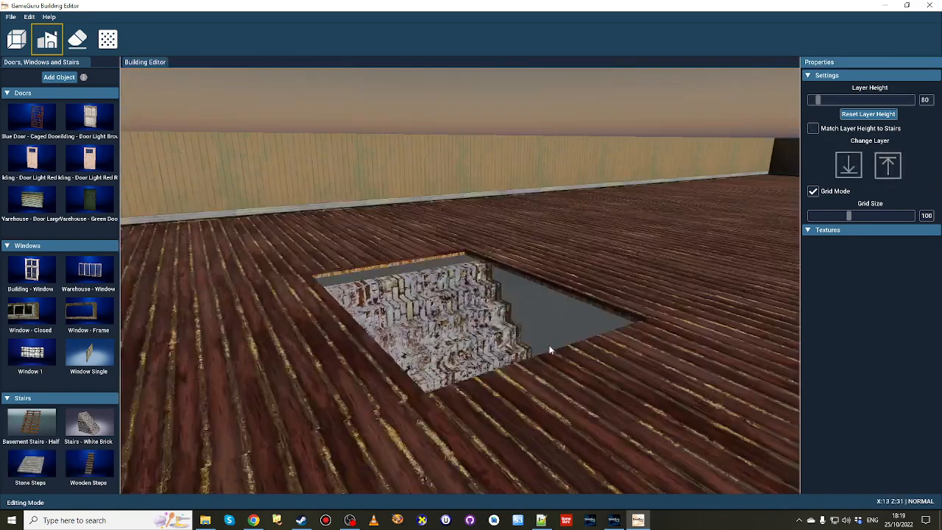
right_click_drag(551, 351, 524, 361)
key("w")
right_click_drag(584, 267, 585, 244)
key("s")
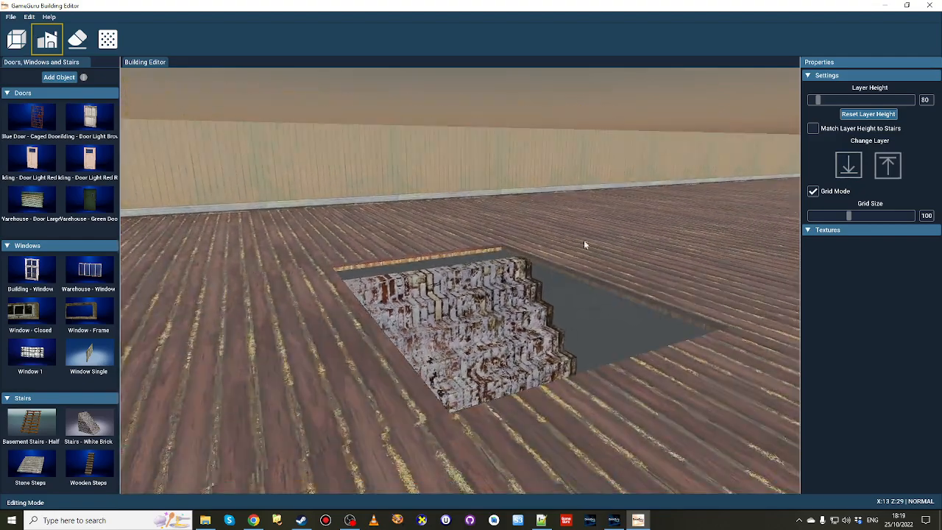
- Return to the lower layer and view the white brick stairs within the whole red-floored room
left_click(849, 165)
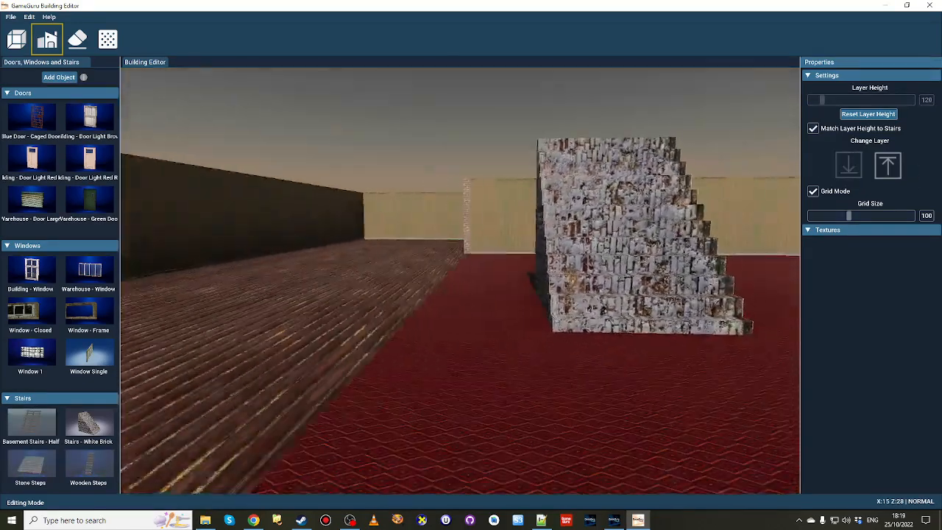
key("w")
right_click_drag(460, 280, 582, 295)
key("s")
key("a")
right_click_drag(493, 294, 524, 301)
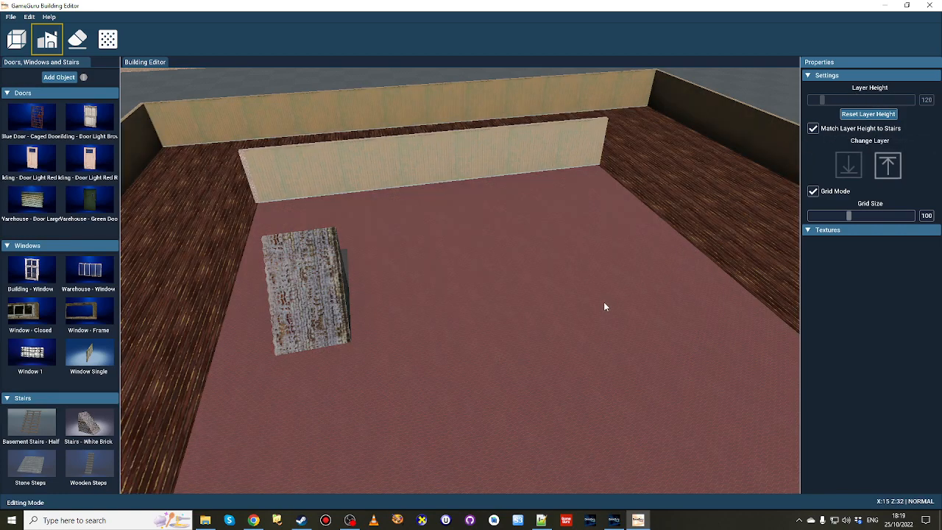
- Delete the white brick stairs from the red floor
key("s")
right_click_drag(602, 302, 563, 298)
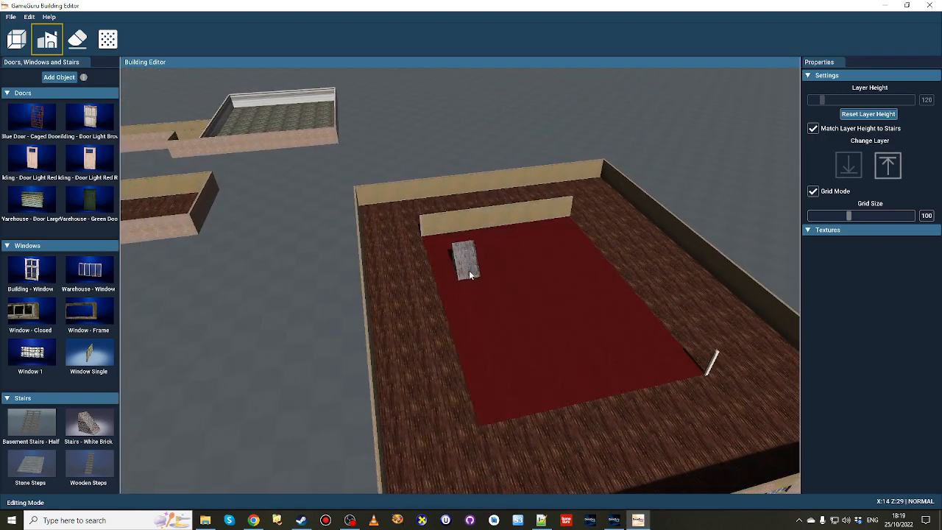
left_click(469, 271)
key("Delete")
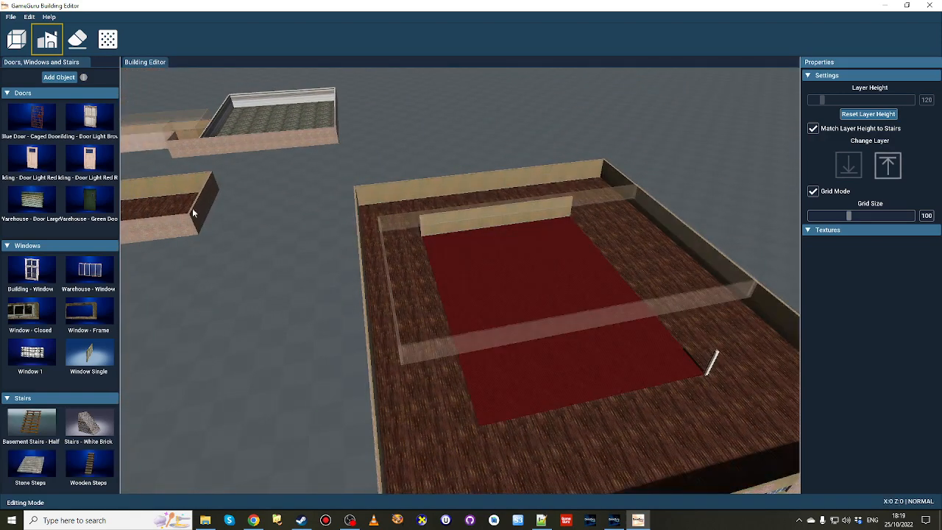
- Create a rectangular room on the empty ground between the existing buildings
key("a")
right_click_drag(295, 221, 335, 236)
left_click(16, 39)
left_click_drag(375, 262, 667, 314)
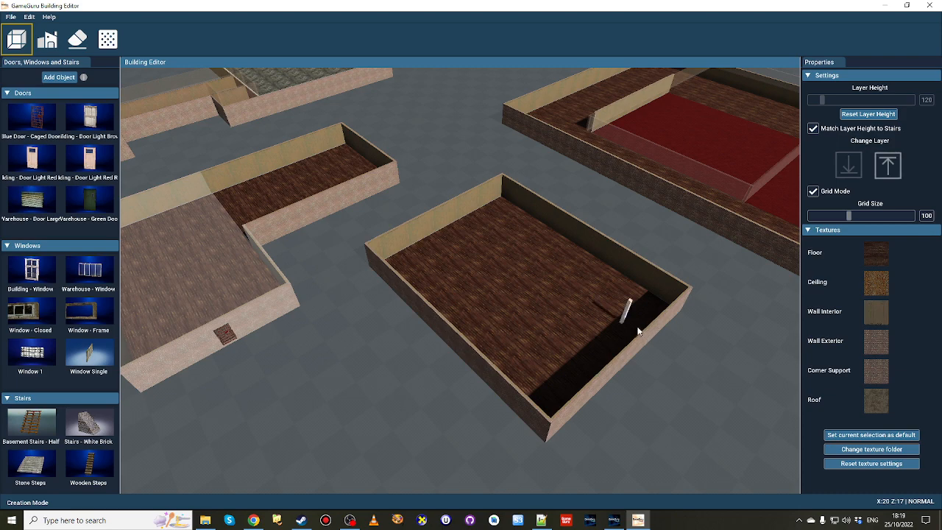
- Place basement stairs in the middle of the new room and try to match the layer height to them
left_click_drag(43, 426, 519, 281)
left_click(852, 114)
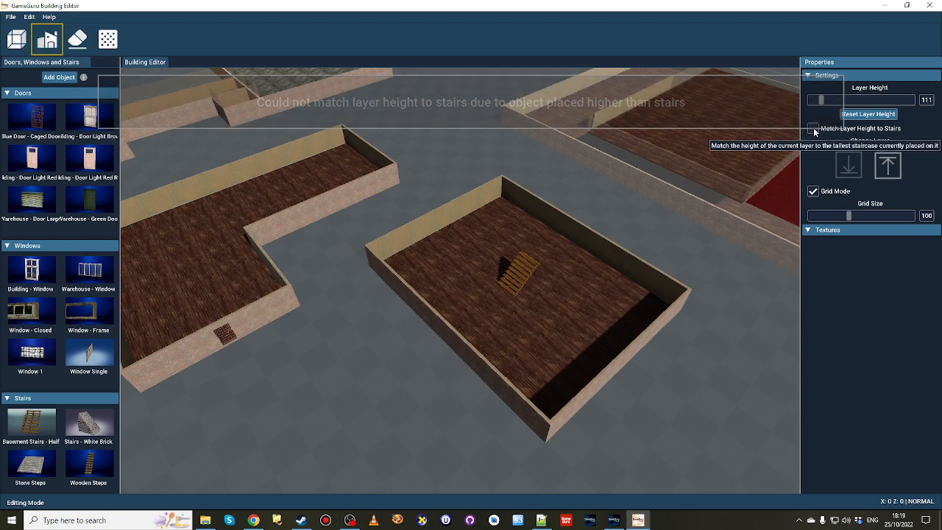
left_click(814, 129)
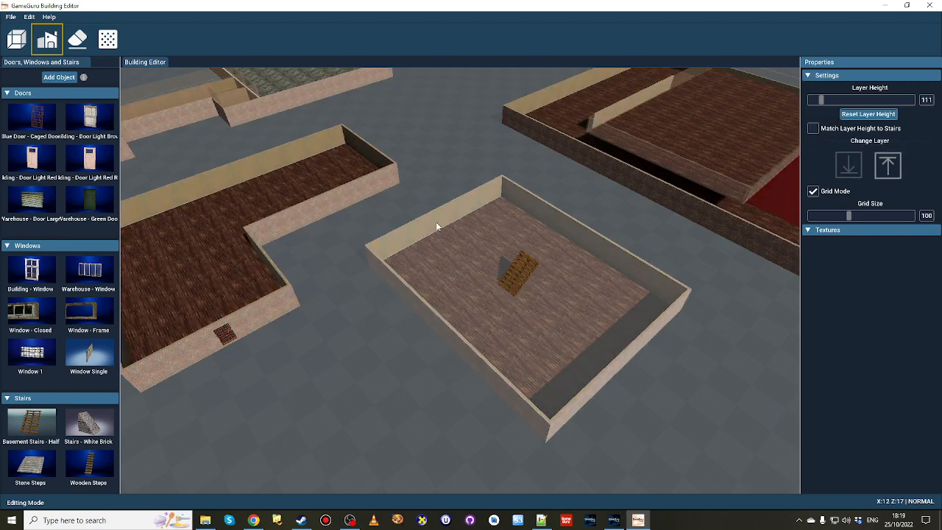
- On the next layer up, create a rectangular room over the stair opening and place basement stairs beside it
left_click(888, 165)
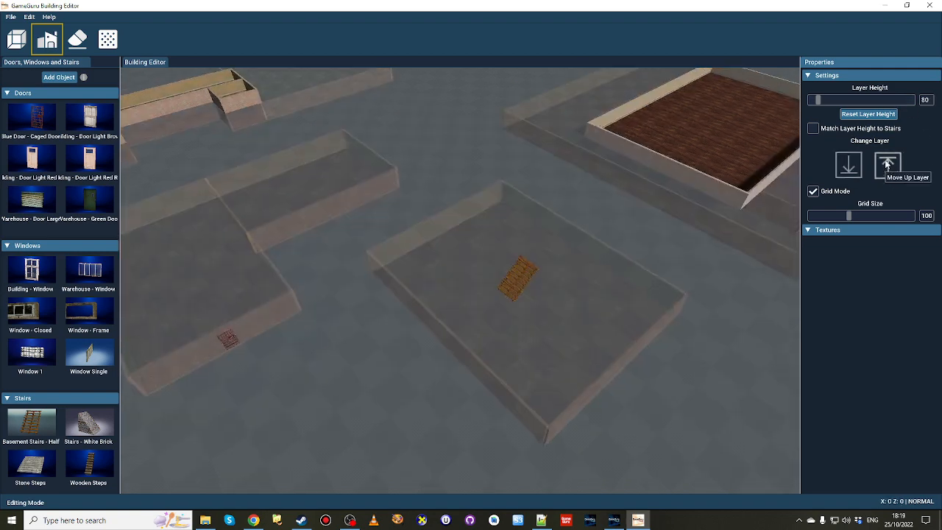
left_click(16, 41)
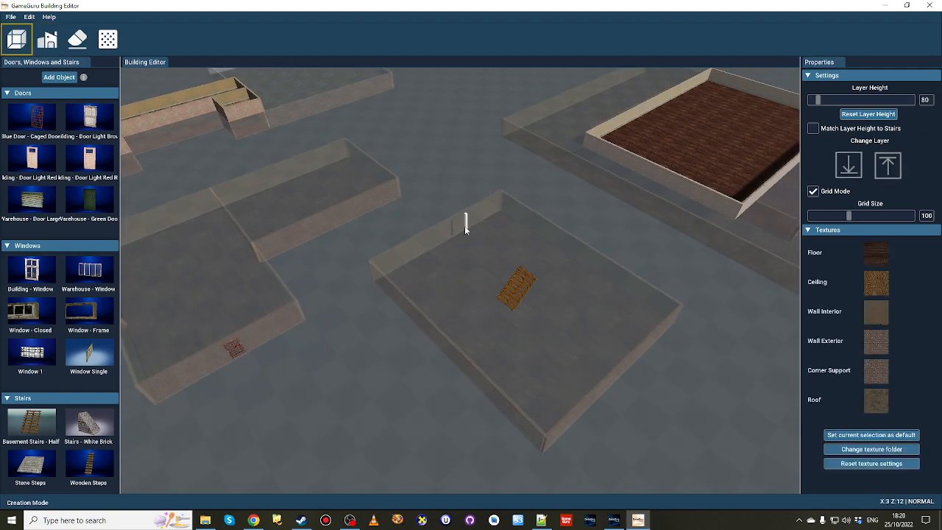
mouse_move(452, 207)
left_mouse_down()
mouse_move(622, 347)
mouse_move(475, 404)
left_mouse_up()
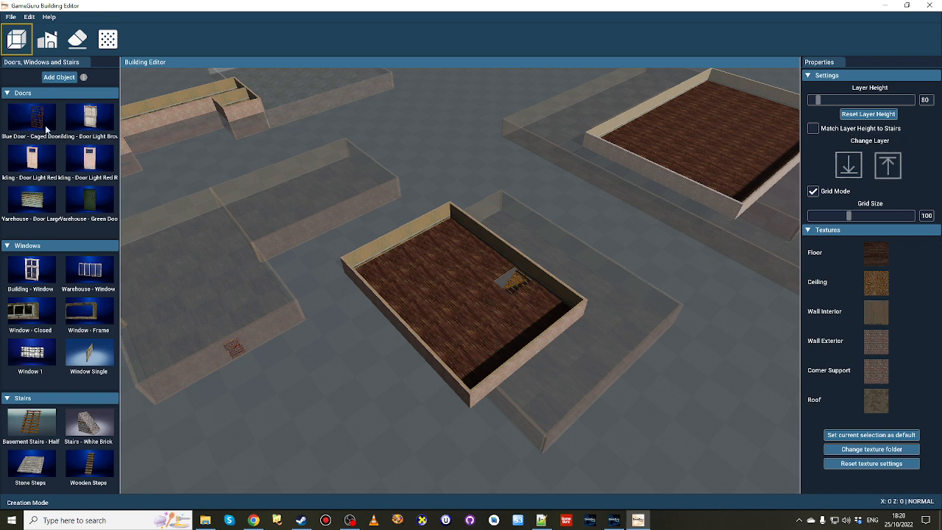
left_click_drag(22, 412, 439, 281)
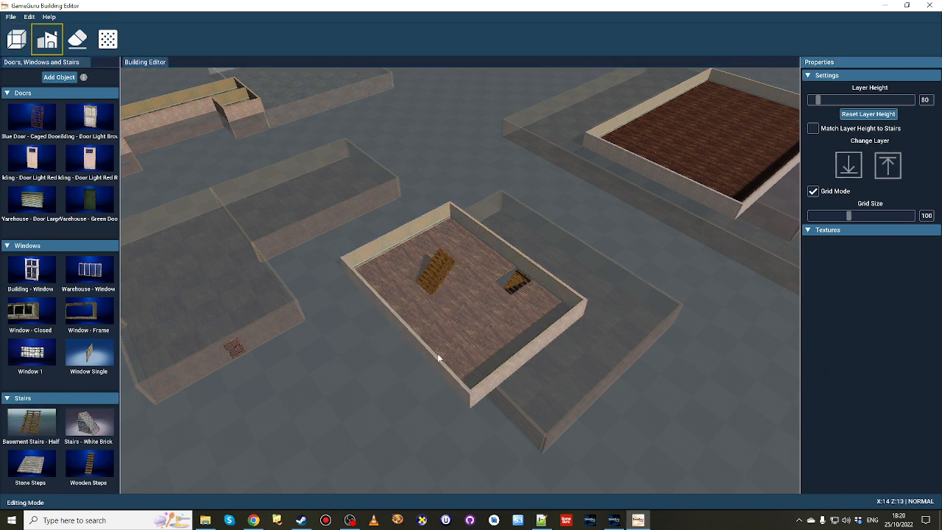
- Move up another layer and create a long narrow room above the two lower rooms
left_click(889, 166)
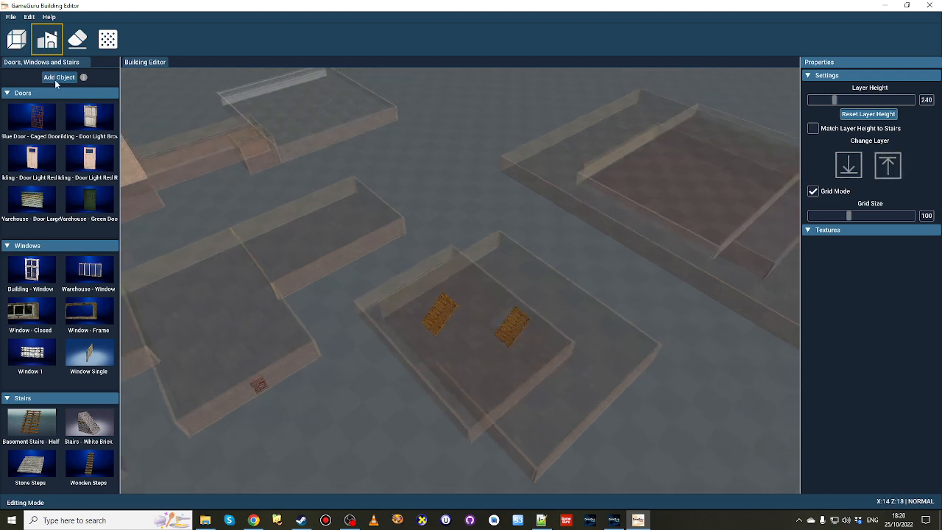
left_click(17, 40)
left_click_drag(372, 240, 632, 386)
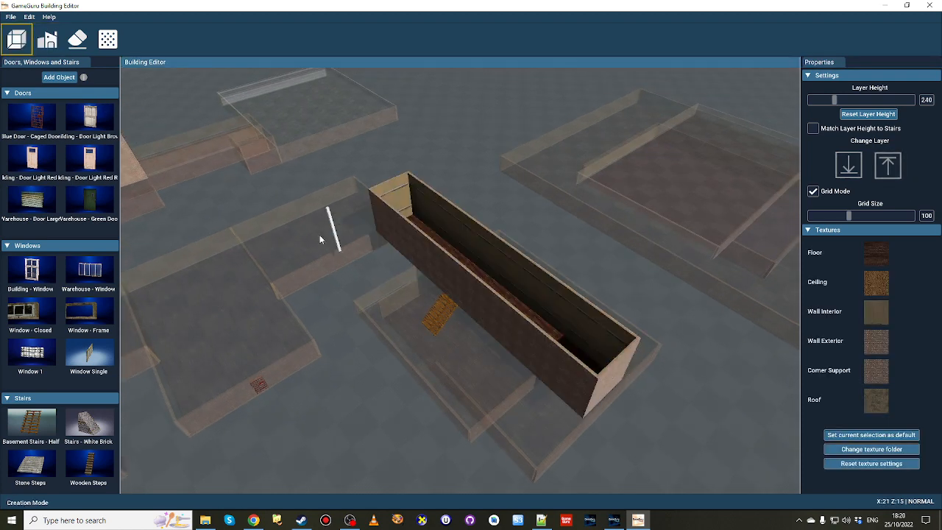
- Widen the long room on the top layer sideways so it covers the stairs below, and check the floor opening
left_click(47, 40)
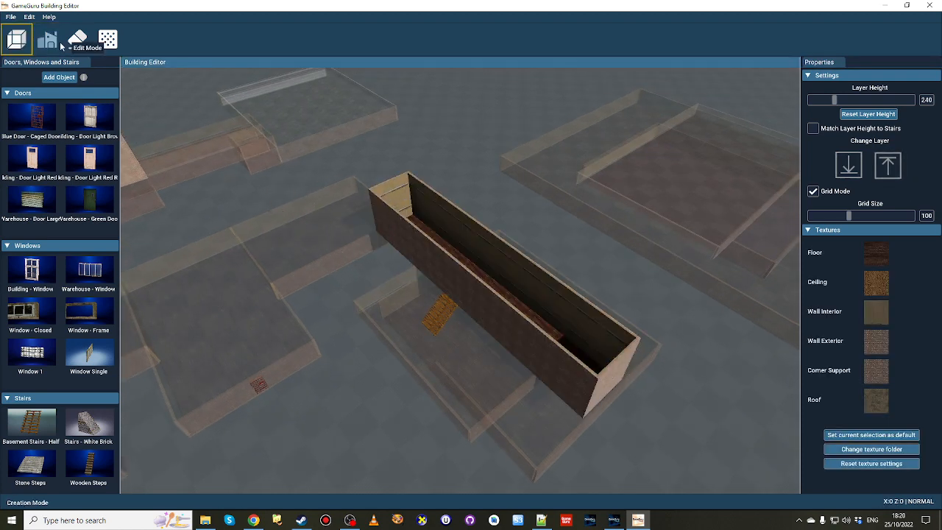
left_click(464, 294)
left_click(431, 309)
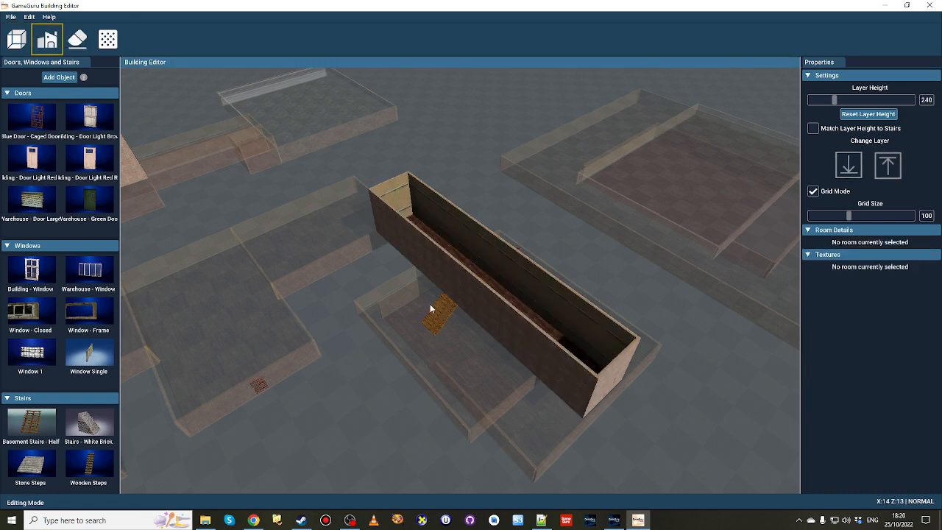
left_click(432, 301)
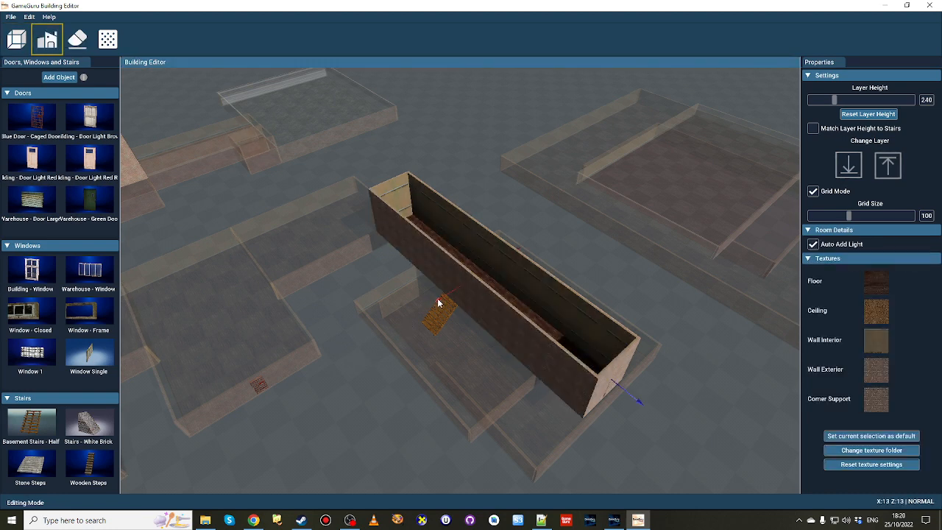
left_click_drag(438, 303, 397, 326)
scroll(442, 310, "up", 10)
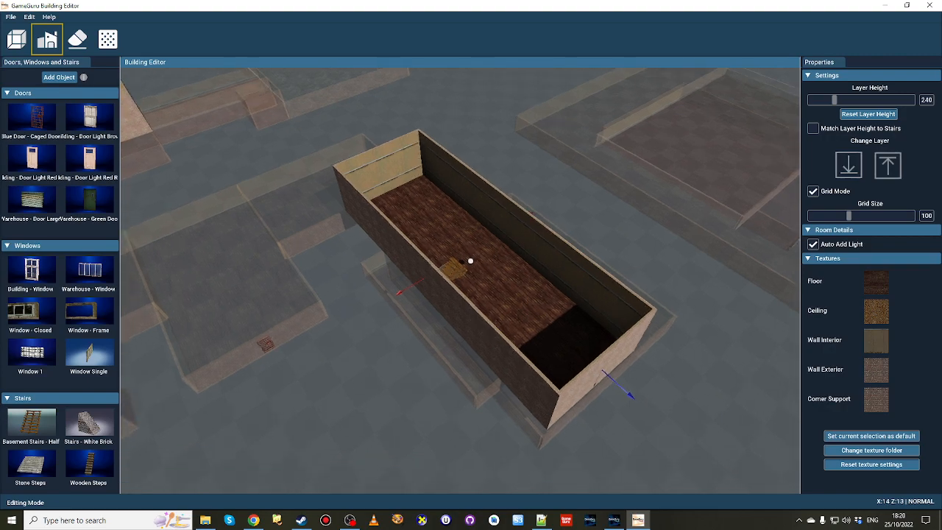
scroll(440, 305, "down", 10)
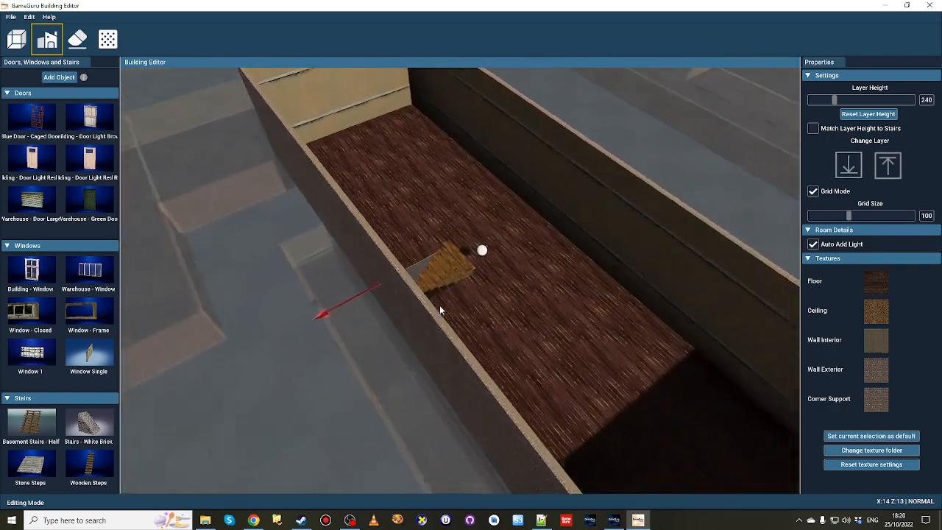
- Move down to the middle layer and match its height to the basement stairs
left_click(835, 130)
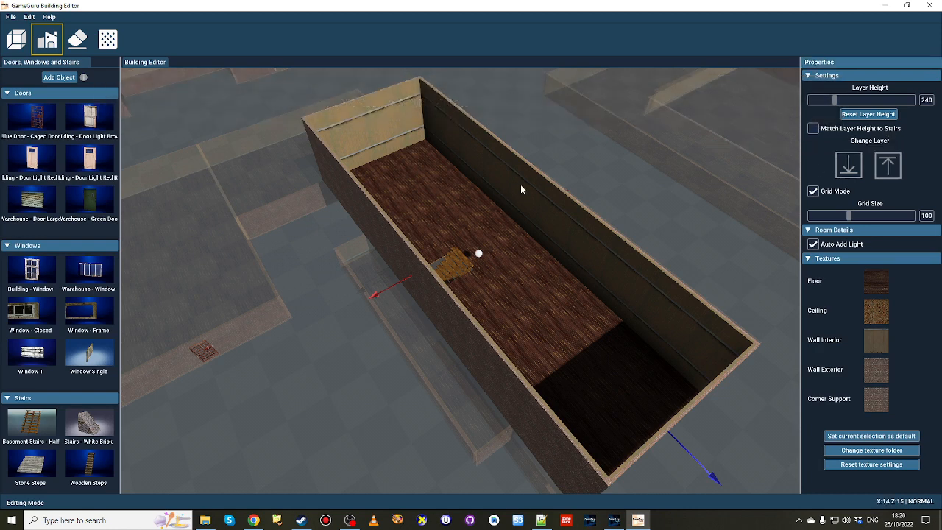
left_click(851, 167)
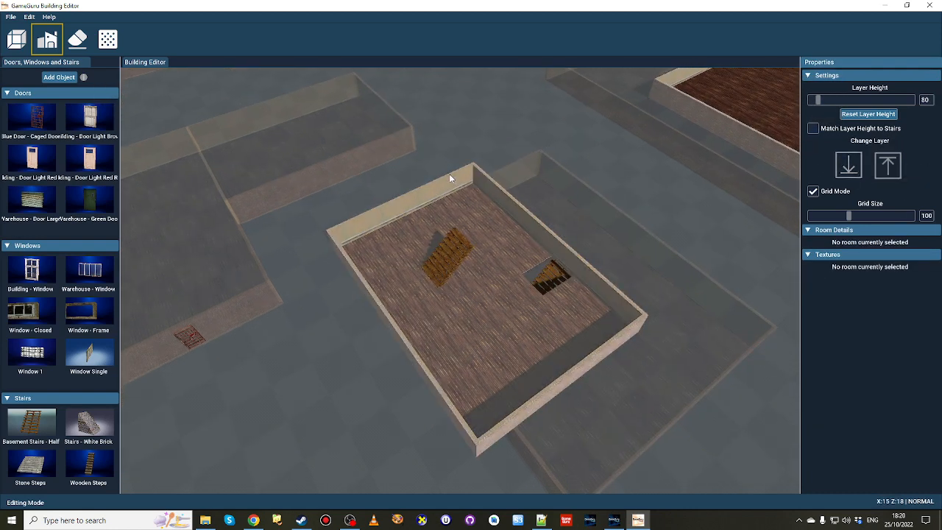
left_click(813, 129)
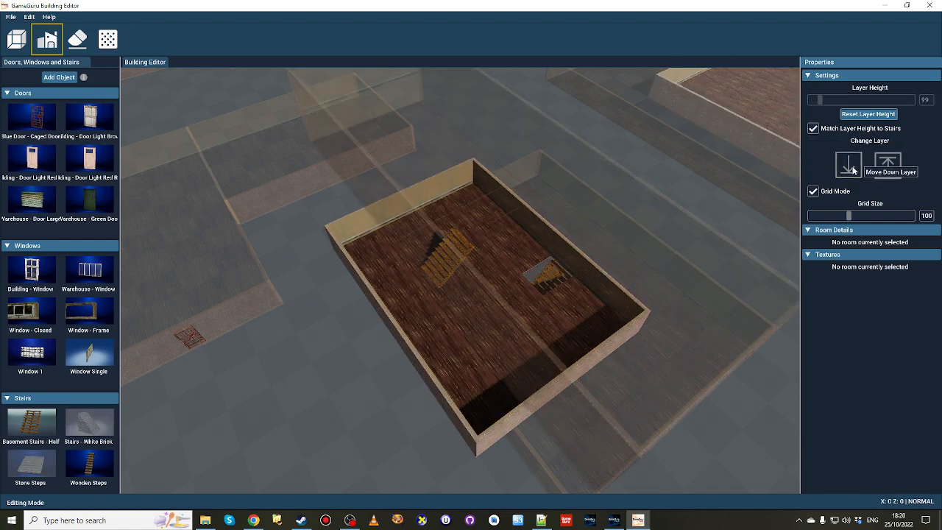
- Try to match the lowest layer's height to its stairs, and return to the middle layer
left_click(850, 168)
left_click(836, 131)
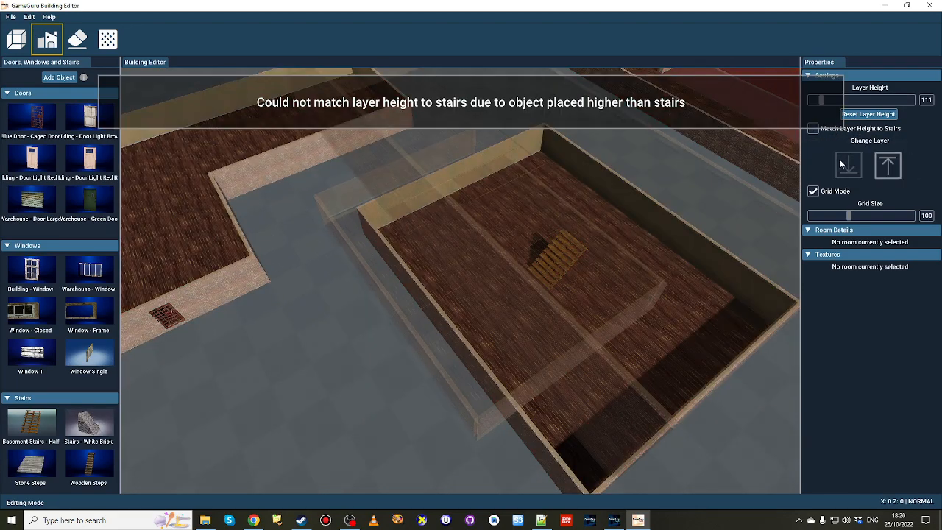
left_click(828, 134)
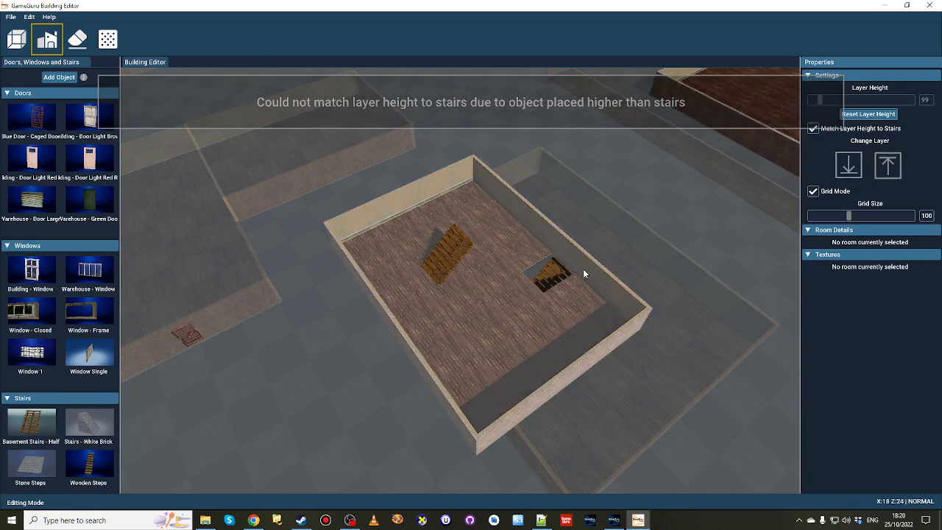
- Check the stair opening on the middle layer and retry matching the lowest layer's height to its stairs
scroll(491, 300, "up", 6)
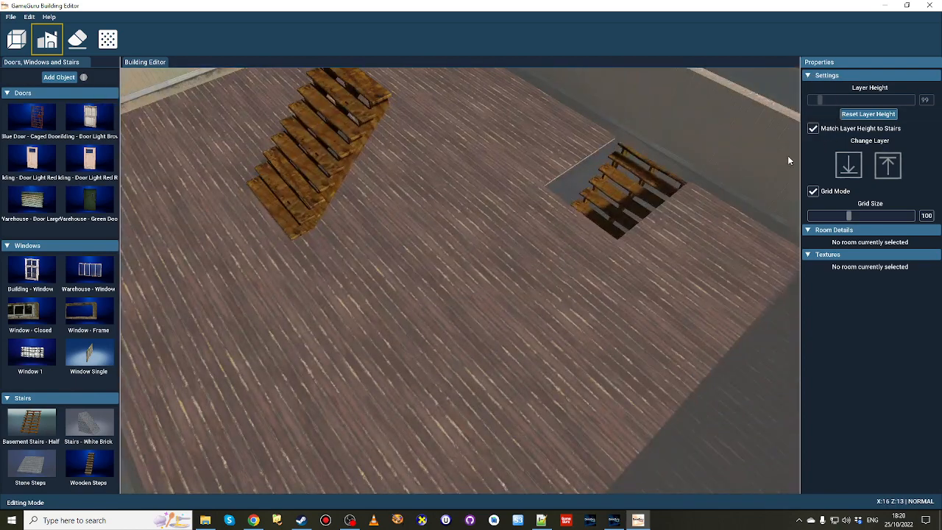
left_click(845, 167)
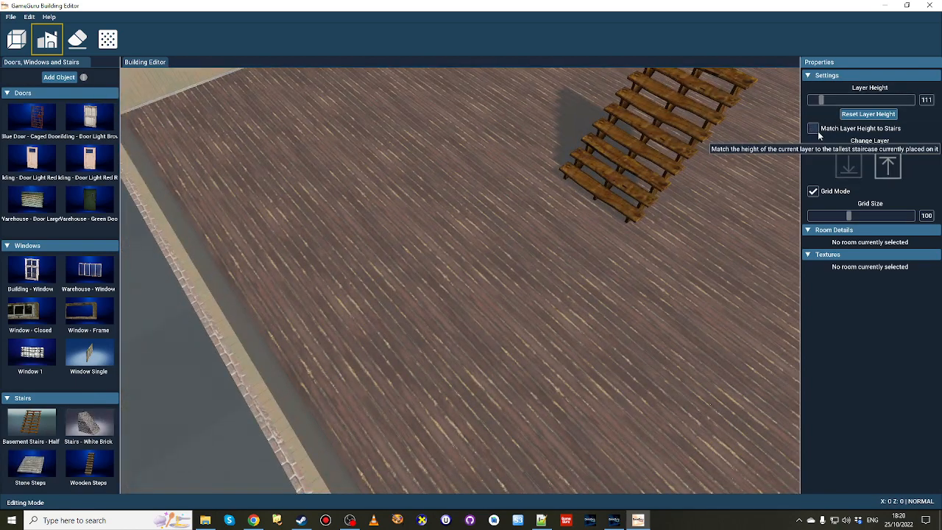
left_click(897, 129)
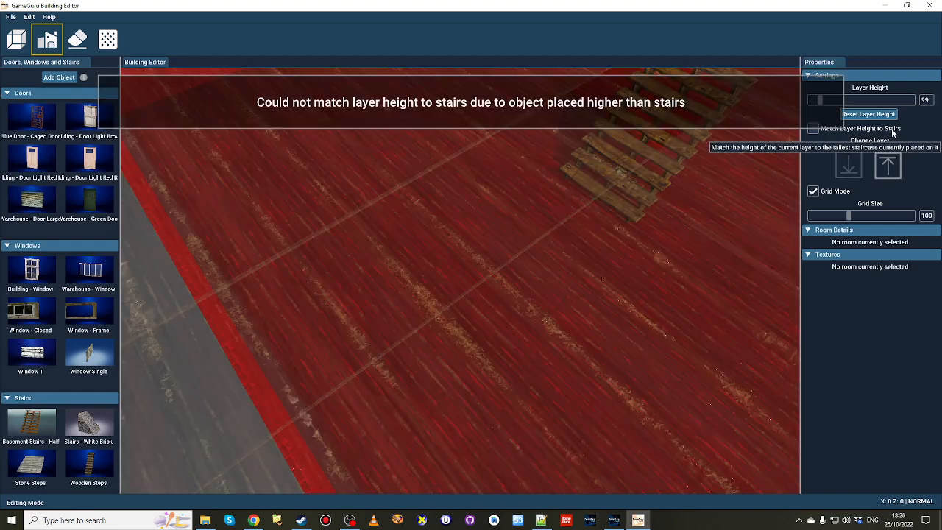
scroll(609, 225, "down", 6)
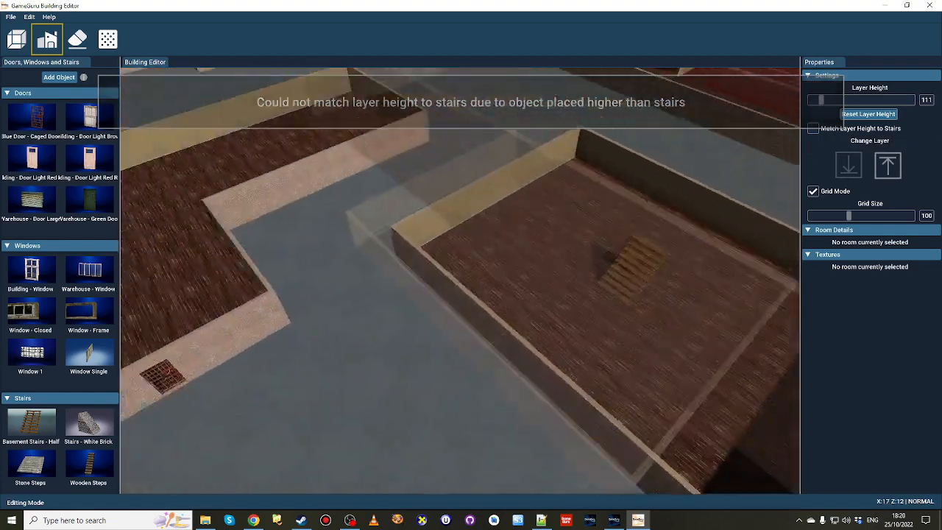
key("a")
right_click_drag(471, 279, 605, 225)
key("d")
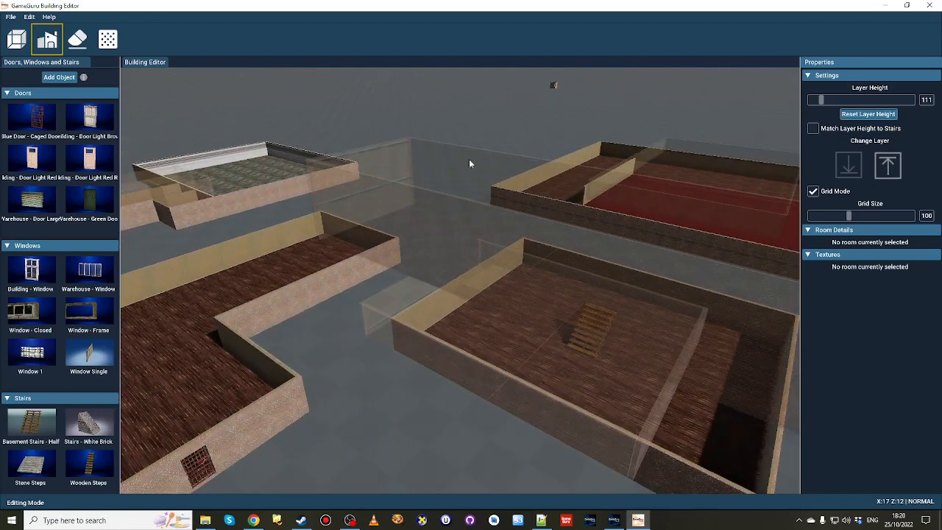
- Start a new building without saving the current one
left_click(3, 15)
left_click(12, 28)
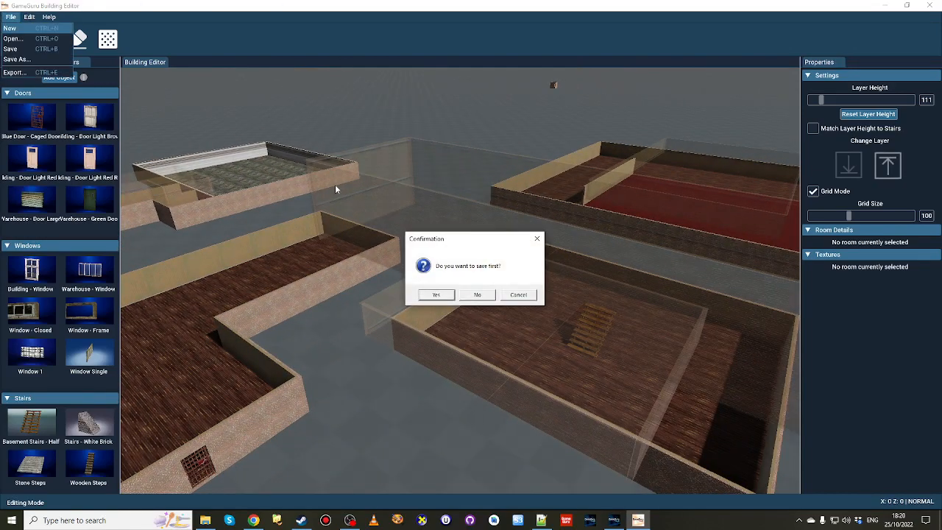
left_click(477, 297)
- Create a large rectangular room on the empty grid and place wooden stairs near its middle
left_click(16, 39)
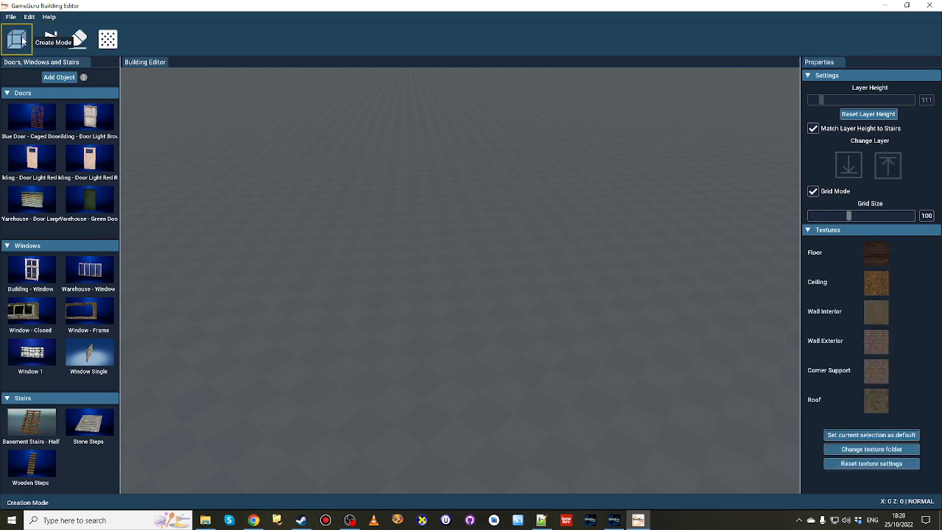
left_click_drag(486, 257, 624, 460)
left_click_drag(47, 464, 541, 282)
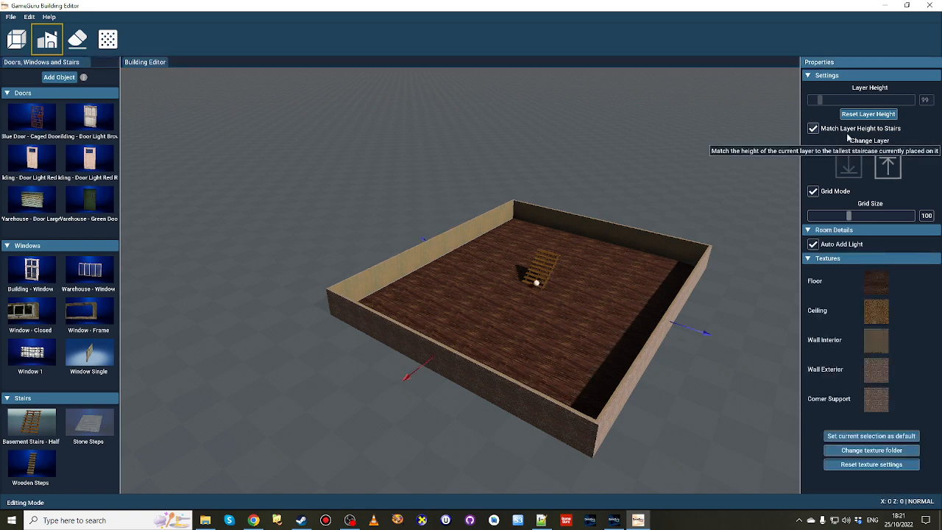
- Examine the height of the wooden stairs against the room's walls from close up and farther away
right_click_drag(678, 276, 612, 259)
key("w")
key("s")
key("w")
key("s")
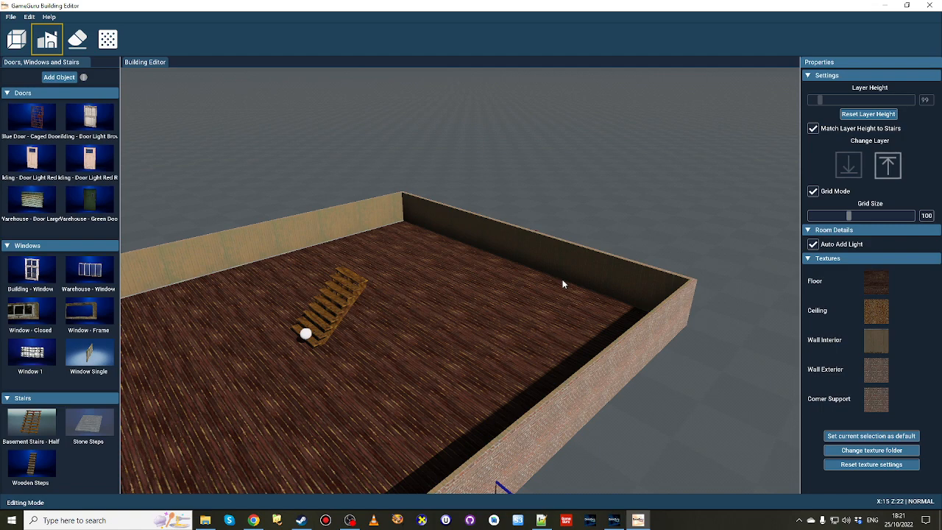
scroll(564, 278, "down", 8)
middle_click_drag(564, 276, 652, 279)
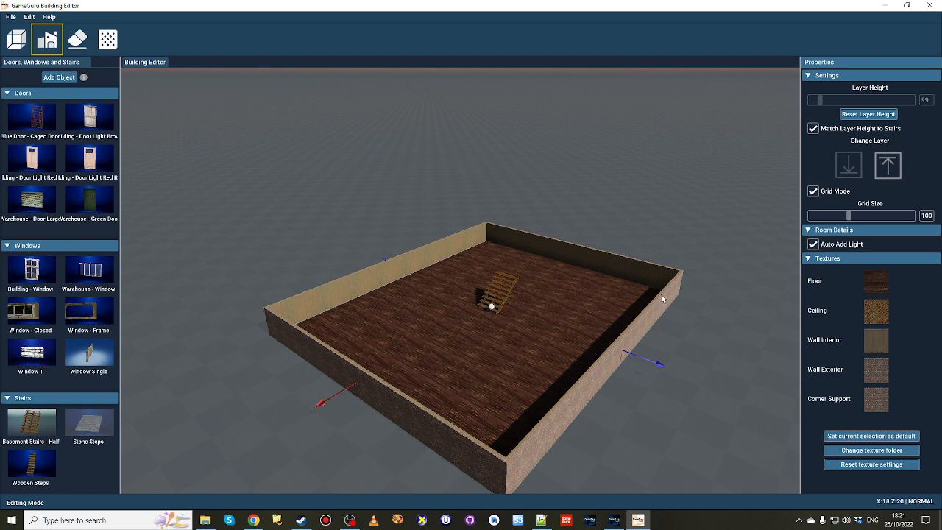
- Move up one layer, create a long room over the stair opening, and place Basement Stairs - Half near its far end
left_click(890, 168)
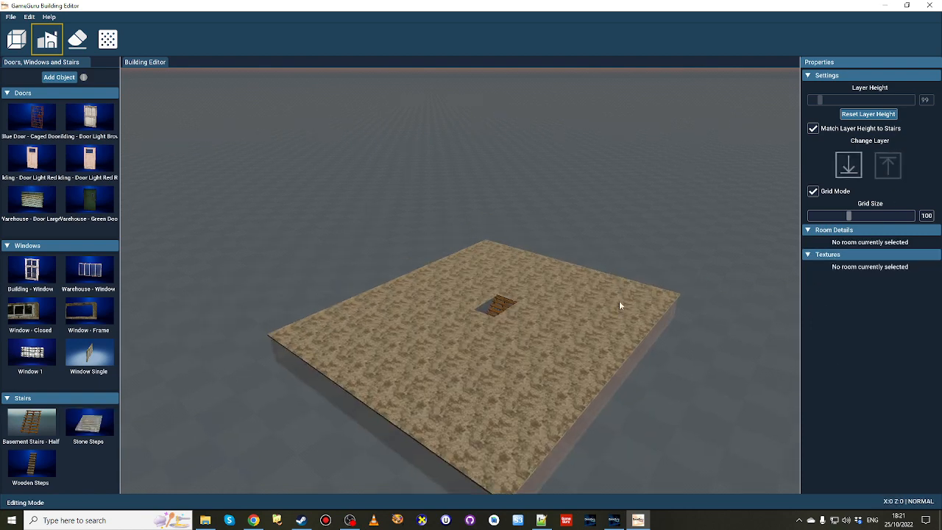
left_click(17, 39)
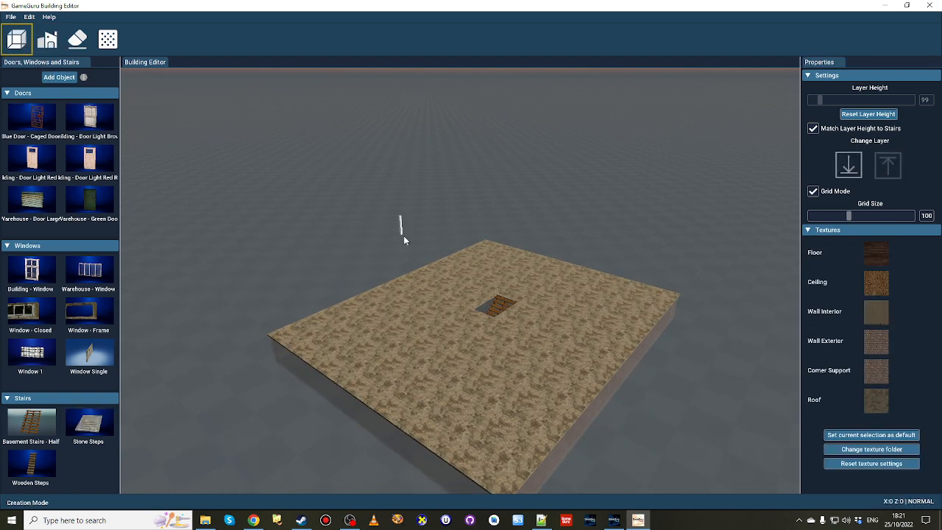
left_click_drag(404, 239, 616, 435)
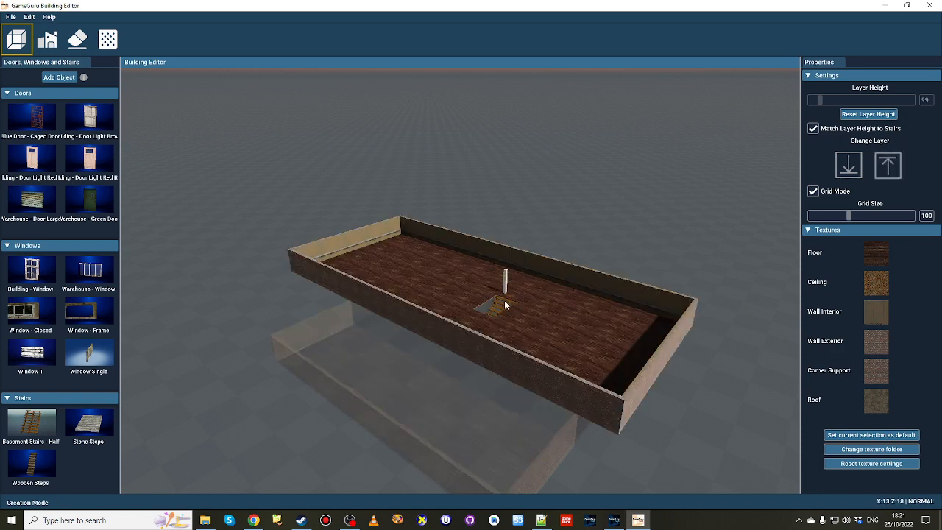
left_click(31, 423)
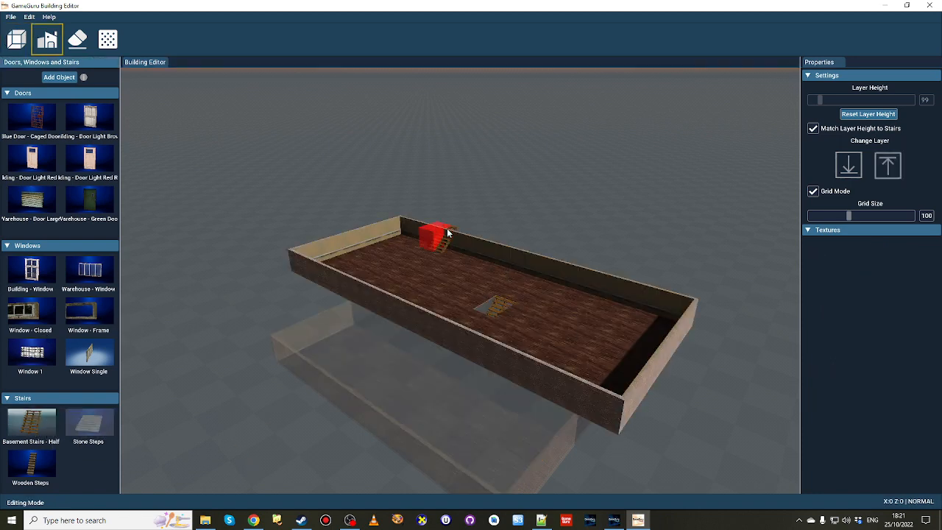
left_click(405, 267)
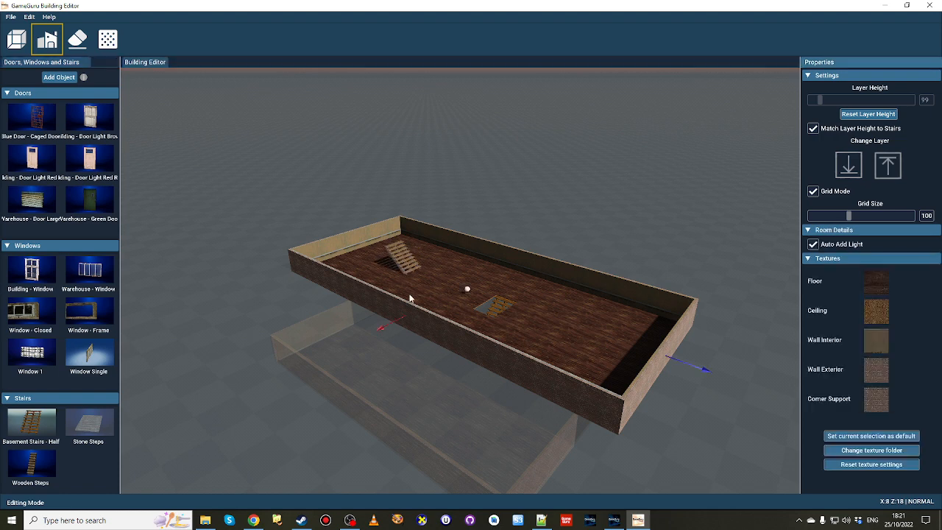
- Move up another layer, create a very large room over the building, and place Stone Steps near its far corner
left_click(888, 165)
left_click(17, 39)
left_click_drag(193, 153, 458, 411)
right_click_drag(459, 411, 537, 346)
key("w")
key("w")
key("w")
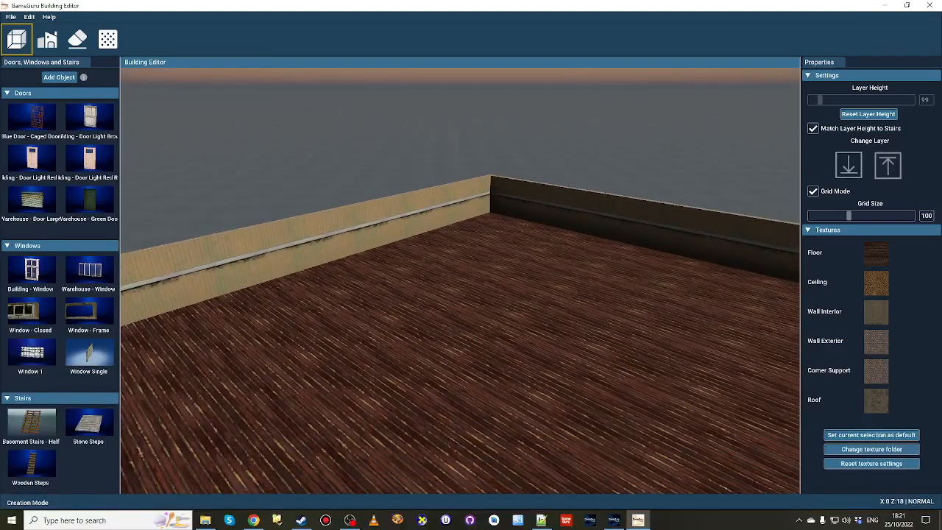
left_click(94, 428)
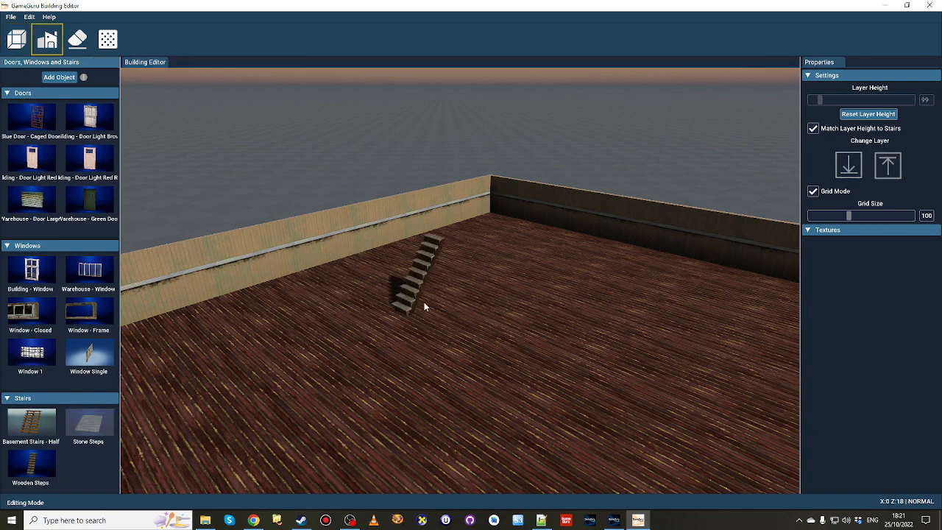
left_click(458, 290)
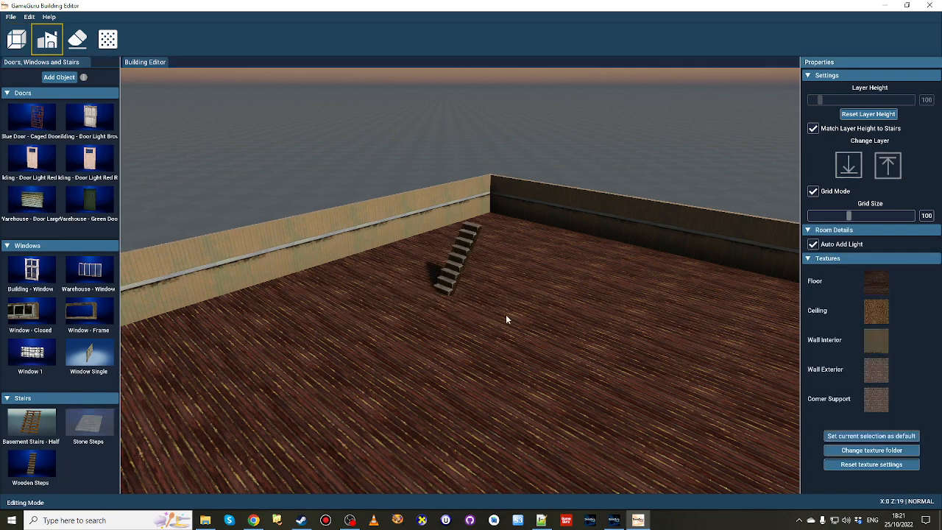
- Move up one more layer and create a room over the stone steps opening
left_click(887, 165)
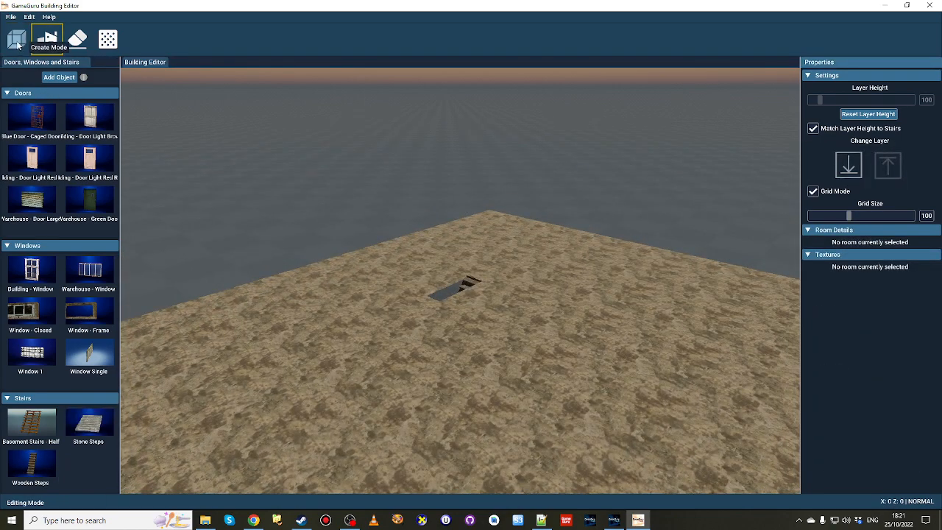
left_click(27, 51)
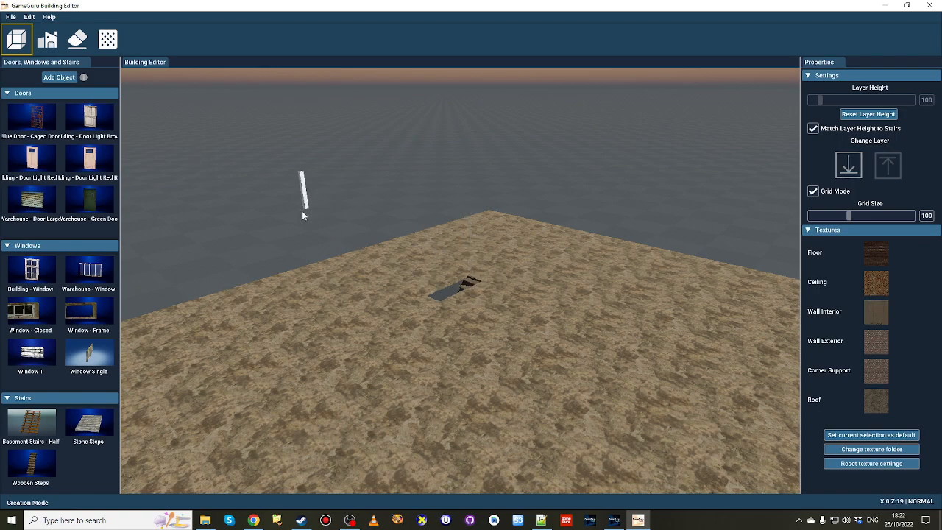
left_click_drag(302, 211, 542, 485)
- Examine the whole stack of layers and the stairs connecting them from outside the building
right_click_drag(535, 375, 174, 190)
key("w")
key("w")
key("w")
key("w")
key("w")
key("s")
right_click_drag(493, 371, 530, 374)
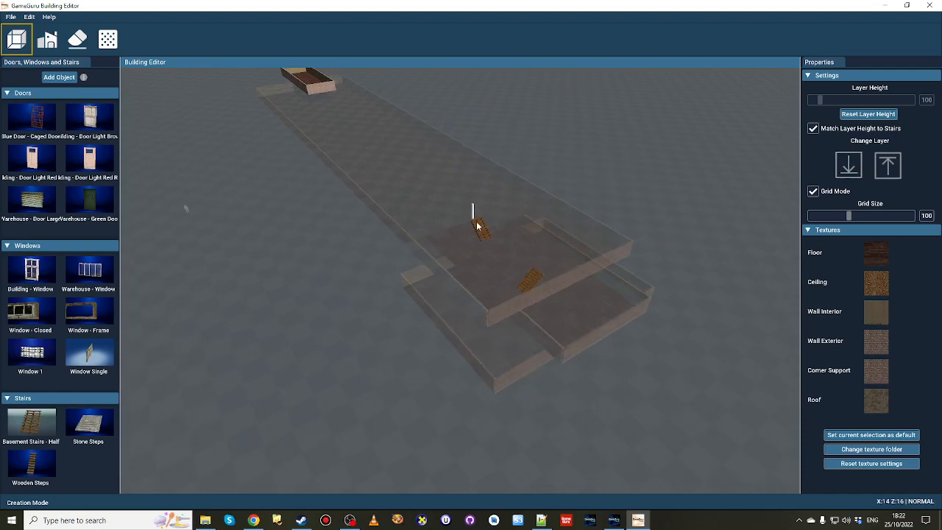
- Inspect from inside the building how the wooden stairs line up with the floors of the layers
right_click_drag(318, 89, 493, 154)
key("w")
key("s")
right_click_drag(677, 232, 649, 198)
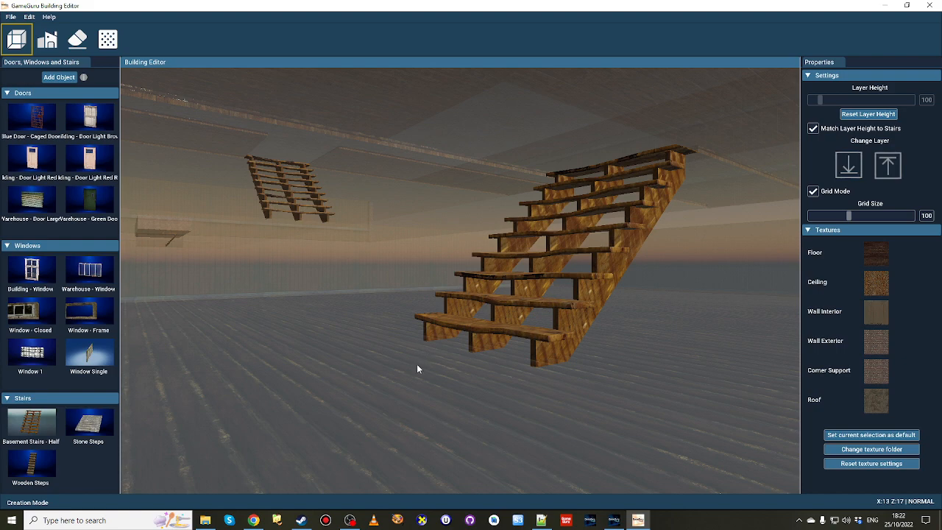
key("w")
right_click_drag(416, 363, 413, 303)
key("s")
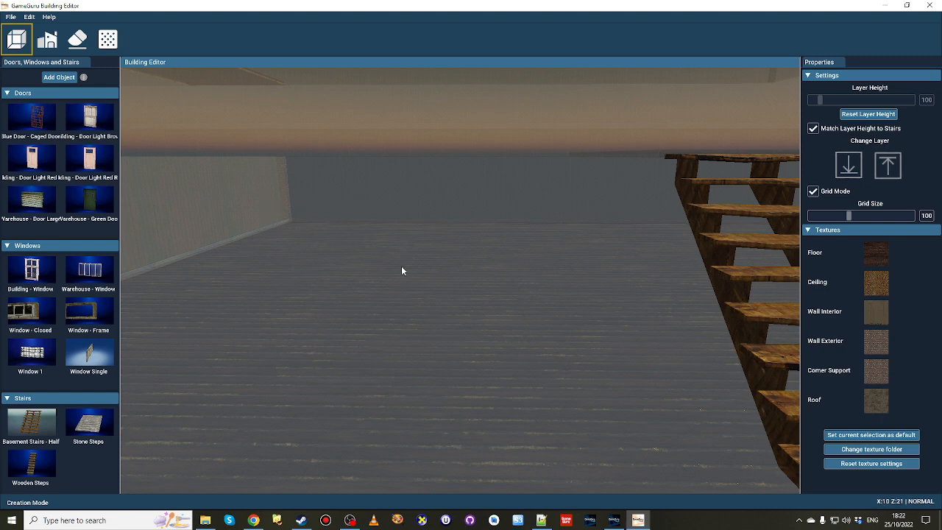
right_click_drag(592, 246, 625, 315)
key("w")
key("s")
key("a")
mouse_move(243, 234)
right_mouse_down()
mouse_move(126, 221)
mouse_move(539, 279)
right_mouse_up()
key("w")
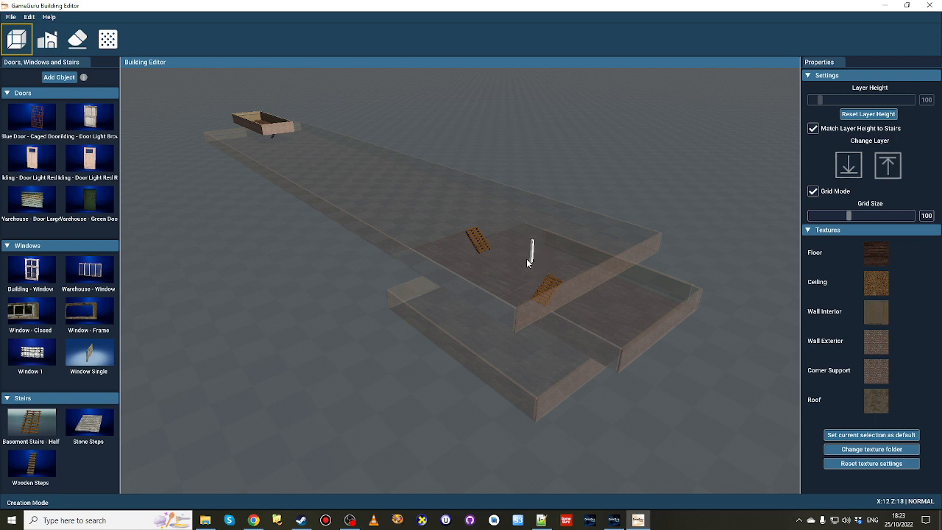
mouse_move(527, 264)
right_mouse_down()
mouse_move(563, 266)
mouse_move(536, 265)
right_mouse_up()
- Return to the lowest layer and create a separate rectangular room on the empty ground beside the building
left_click(850, 169)
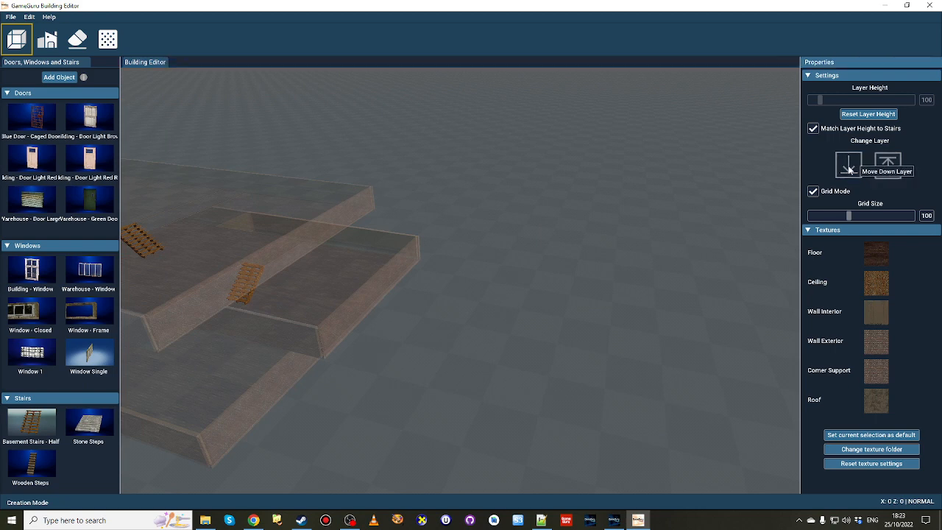
left_click(850, 169)
mouse_move(637, 240)
right_mouse_down()
mouse_move(671, 222)
mouse_move(639, 240)
right_mouse_up()
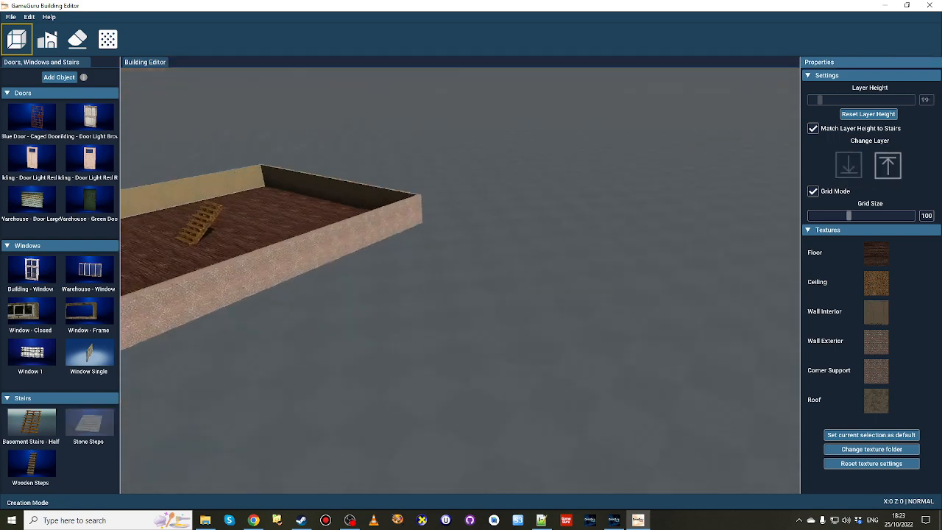
mouse_move(374, 269)
right_mouse_down()
mouse_move(406, 274)
mouse_move(389, 272)
right_mouse_up()
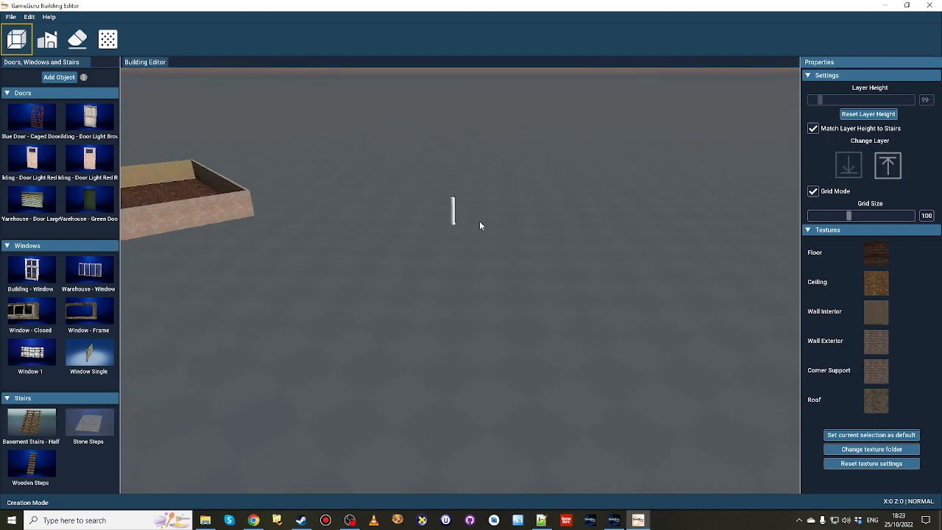
mouse_move(479, 226)
left_mouse_down()
mouse_move(448, 307)
mouse_move(440, 406)
left_mouse_up()
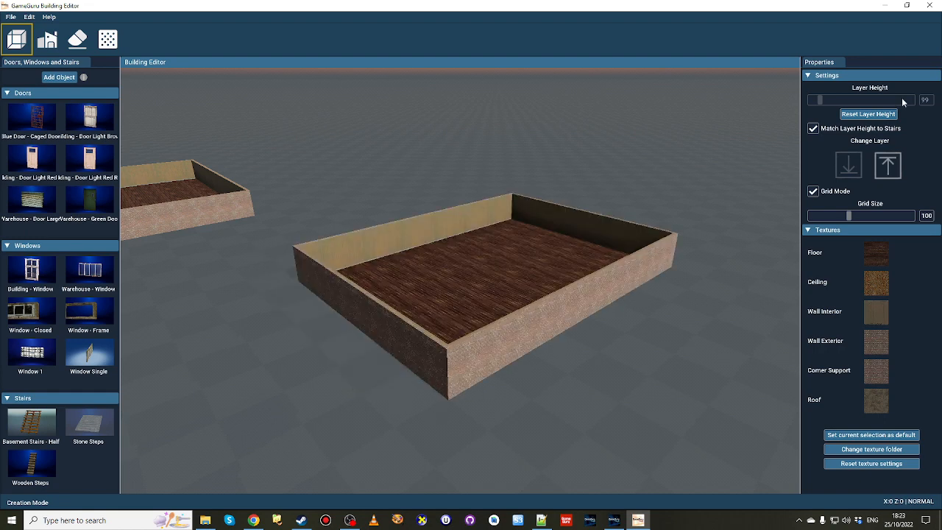
- Turn off matching the layer height to stairs, set the lowest layer's height to 40, and view the lowered rooms
left_click(813, 128)
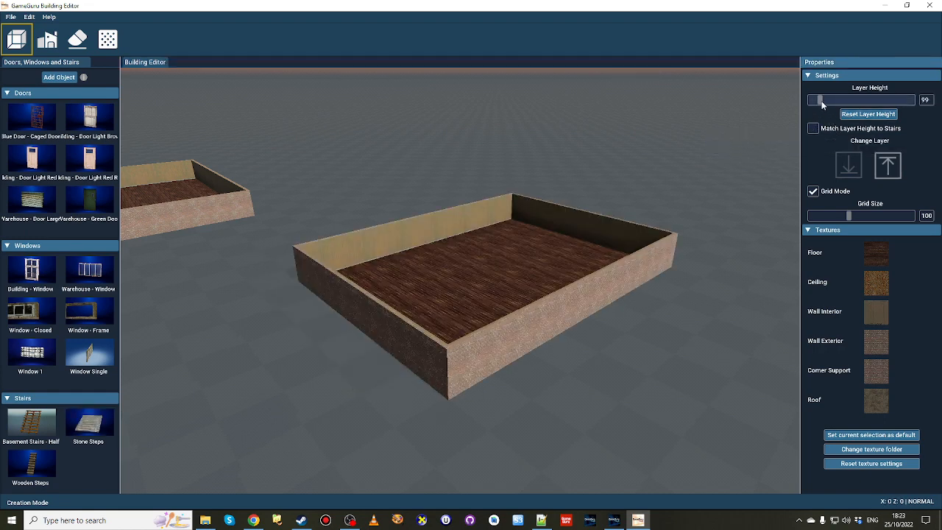
left_click_drag(822, 100, 813, 102)
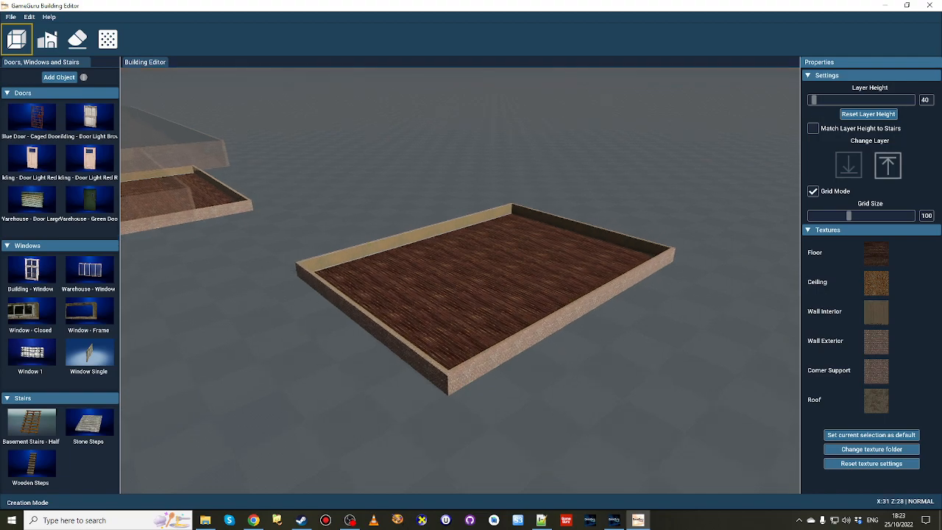
key("w")
mouse_move(634, 283)
right_mouse_down()
mouse_move(644, 295)
mouse_move(635, 298)
mouse_move(635, 283)
right_mouse_up()
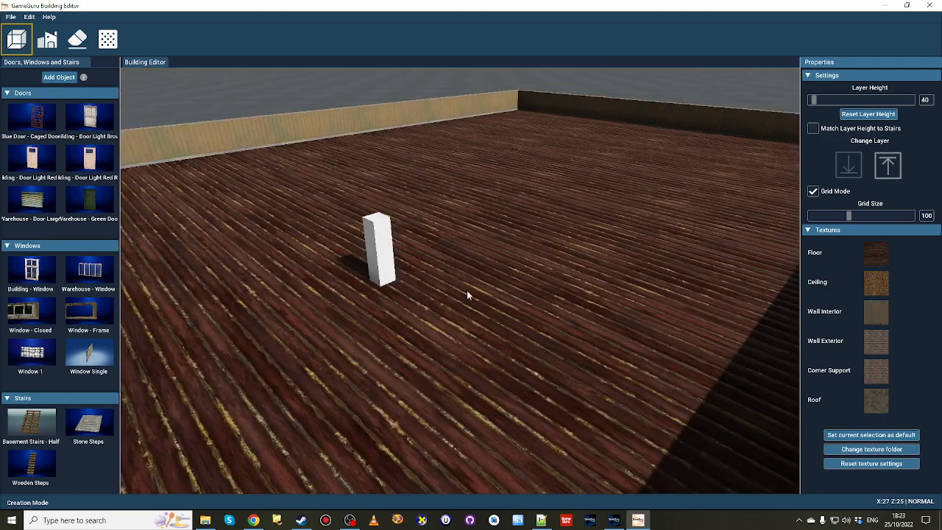
key("s")
right_click_drag(545, 250, 543, 251)
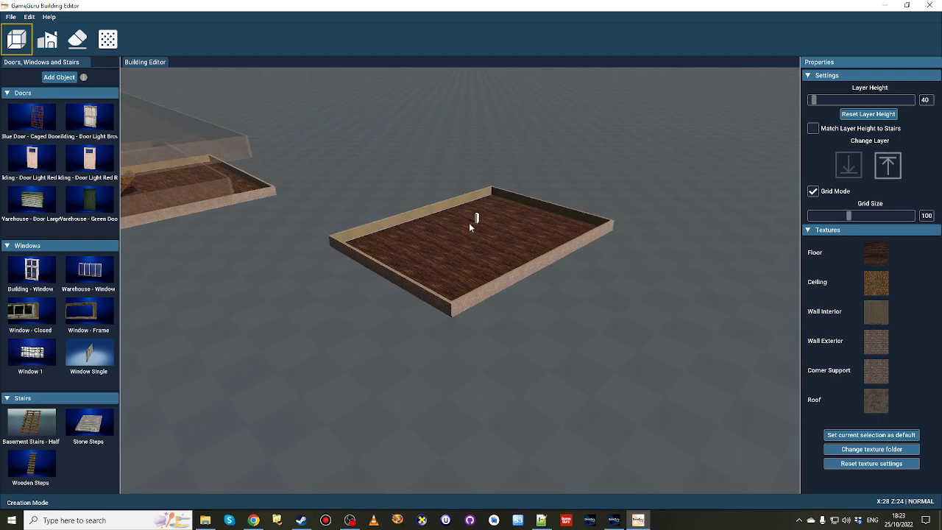
mouse_move(540, 387)
right_mouse_down()
mouse_move(483, 386)
mouse_move(449, 344)
mouse_move(422, 356)
mouse_move(479, 360)
right_mouse_up()
key("s")
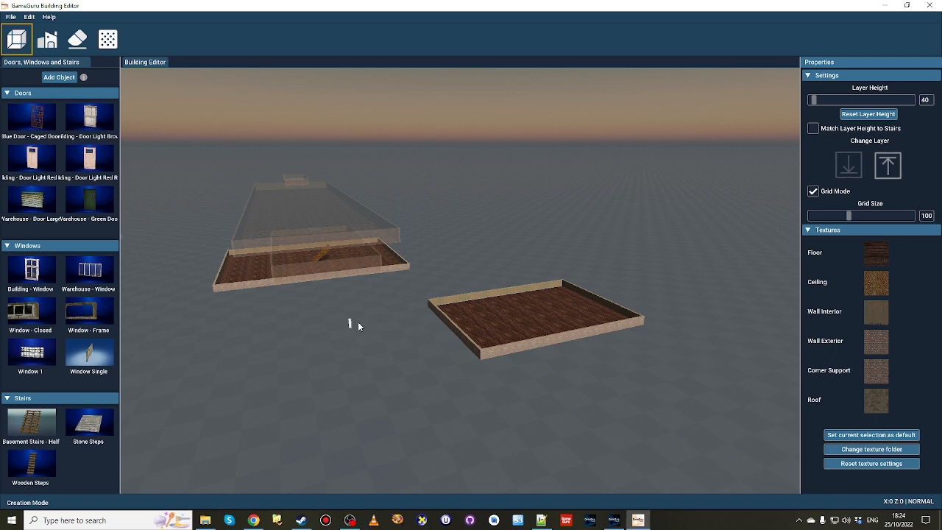
- Switch to Chrome, open the Discord livestream-questions channel, and select its full web address
left_click(254, 520)
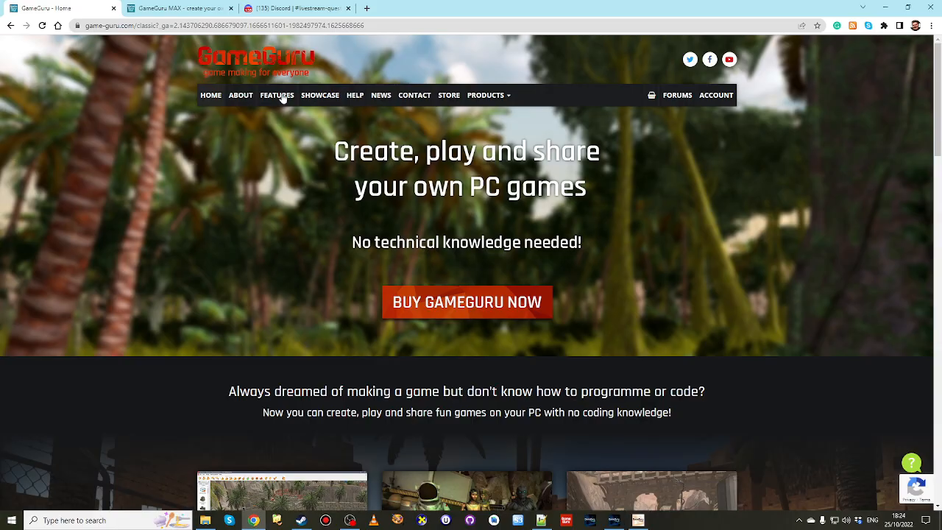
left_click(302, 8)
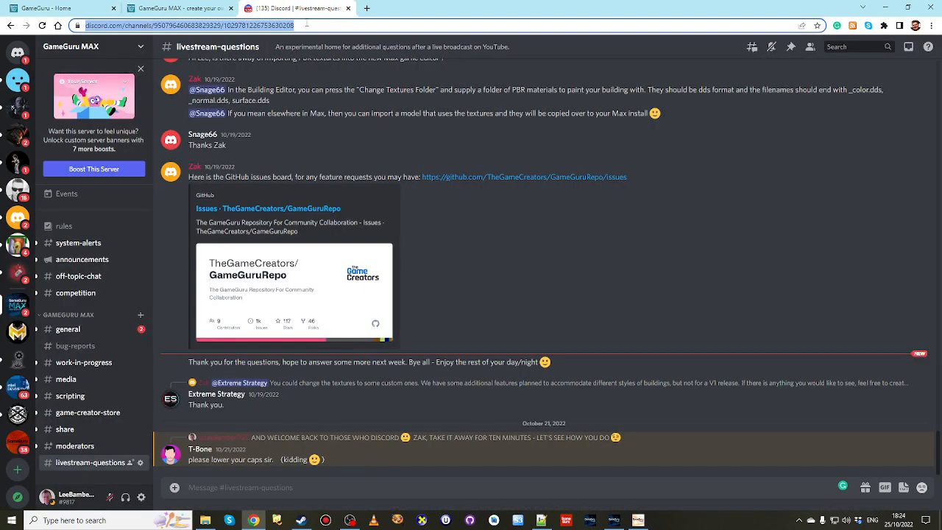
left_click(306, 25)
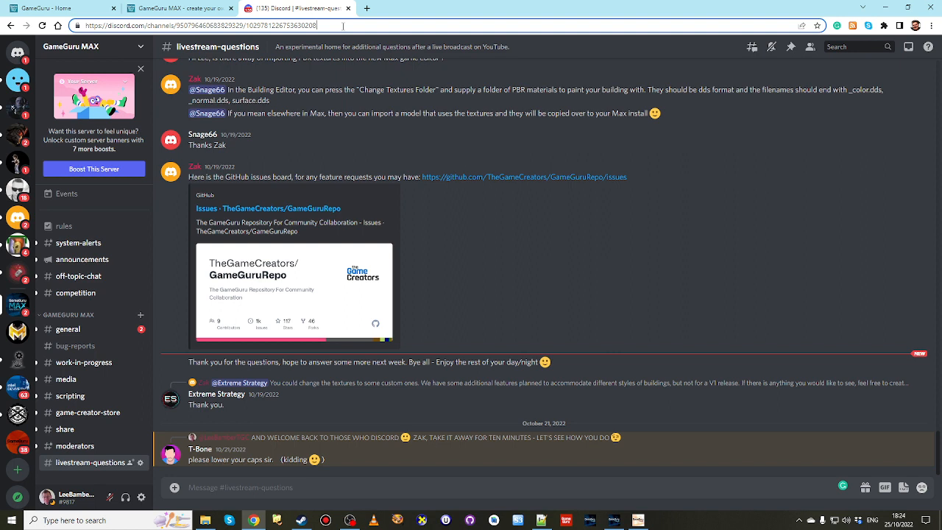
left_click_drag(343, 26, 81, 22)
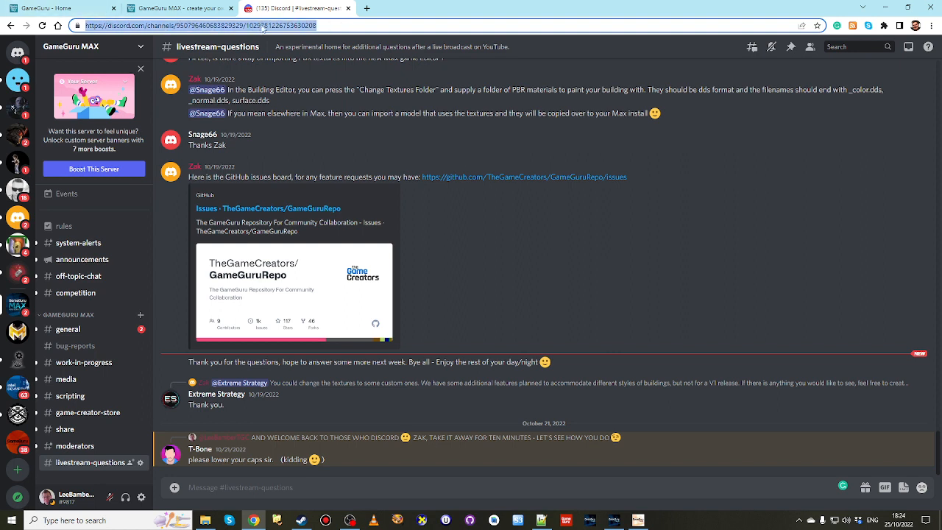
left_click(320, 27)
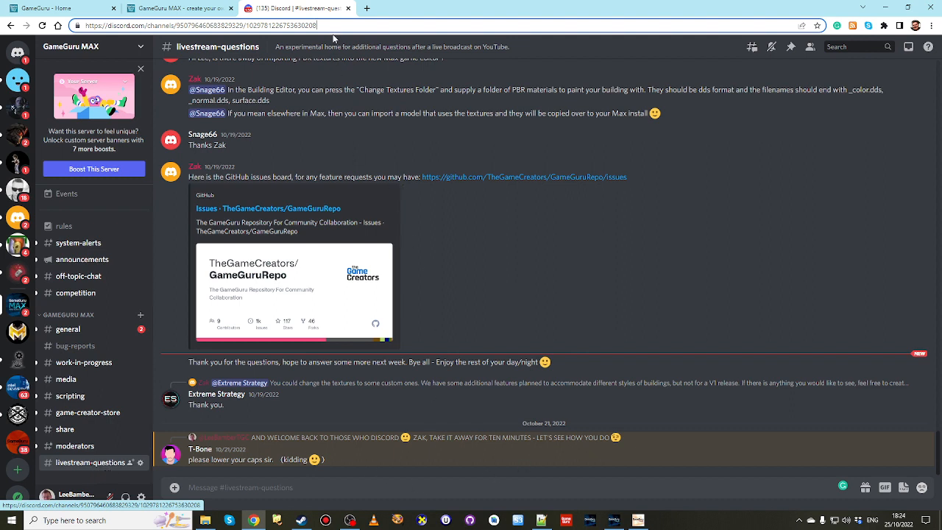
left_click_drag(317, 25, 85, 25)
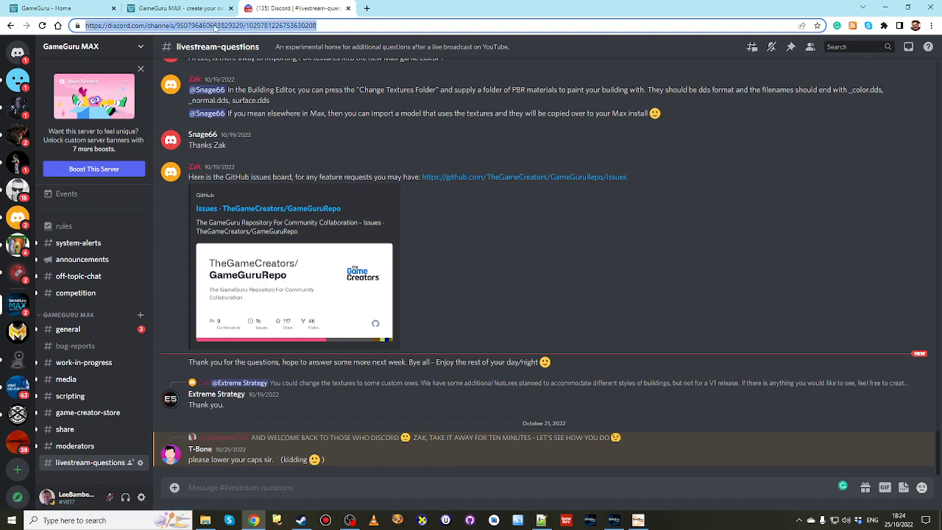